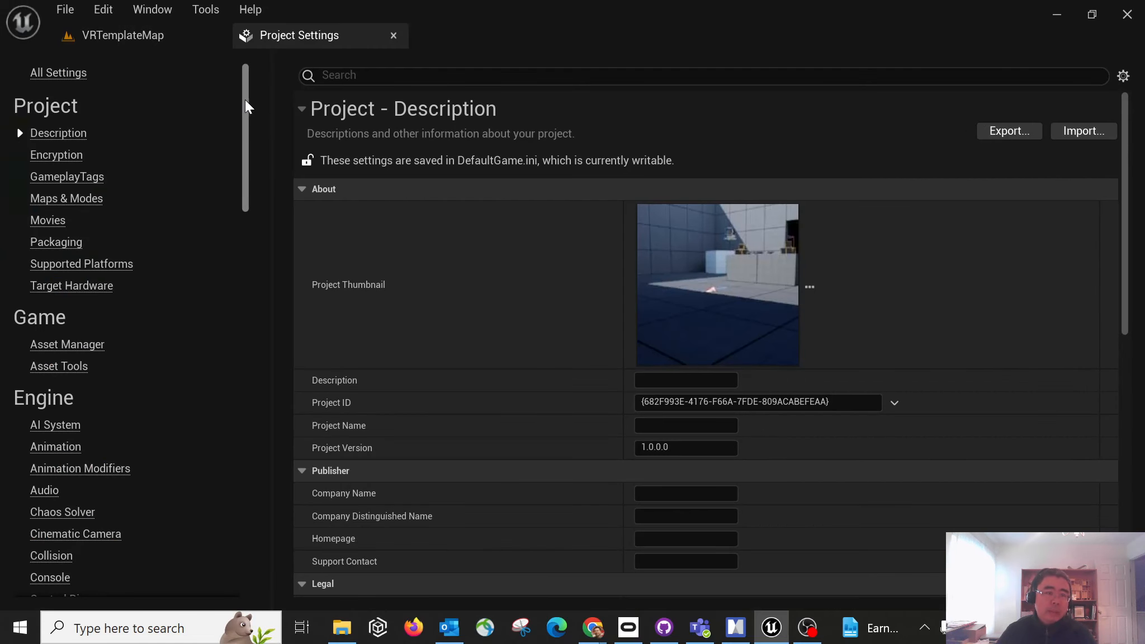
Step: Open the Engine Input project settings and review the bindings and default input classes
{"action": "left_click_drag", "start_coordinate": [245, 99], "coordinate": [229, 262]}
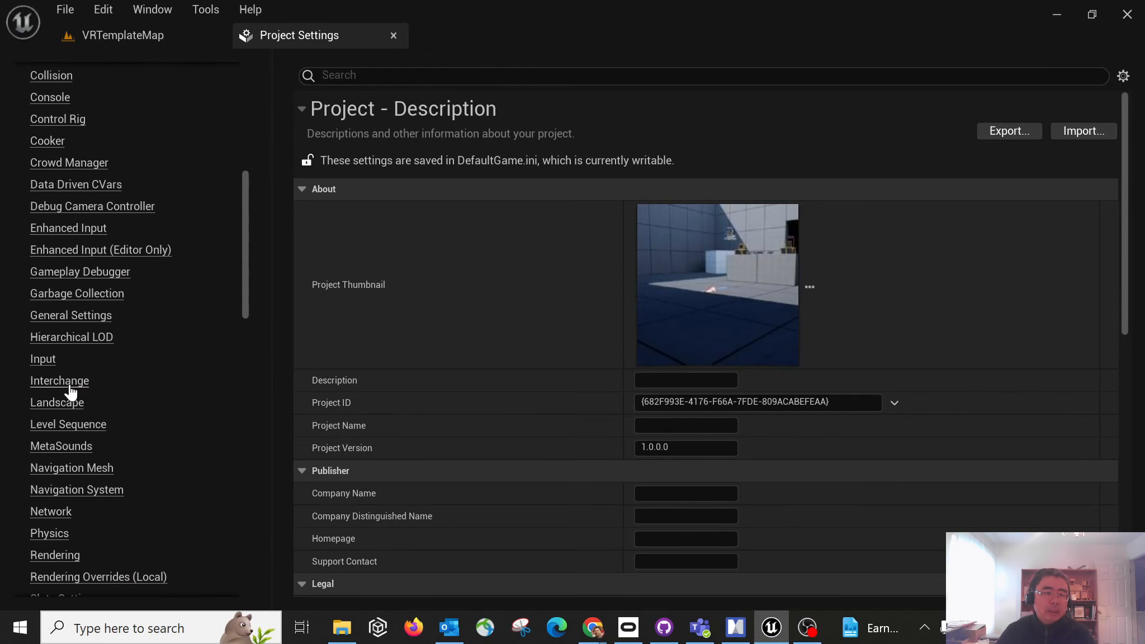
{"action": "left_click", "coordinate": [43, 359]}
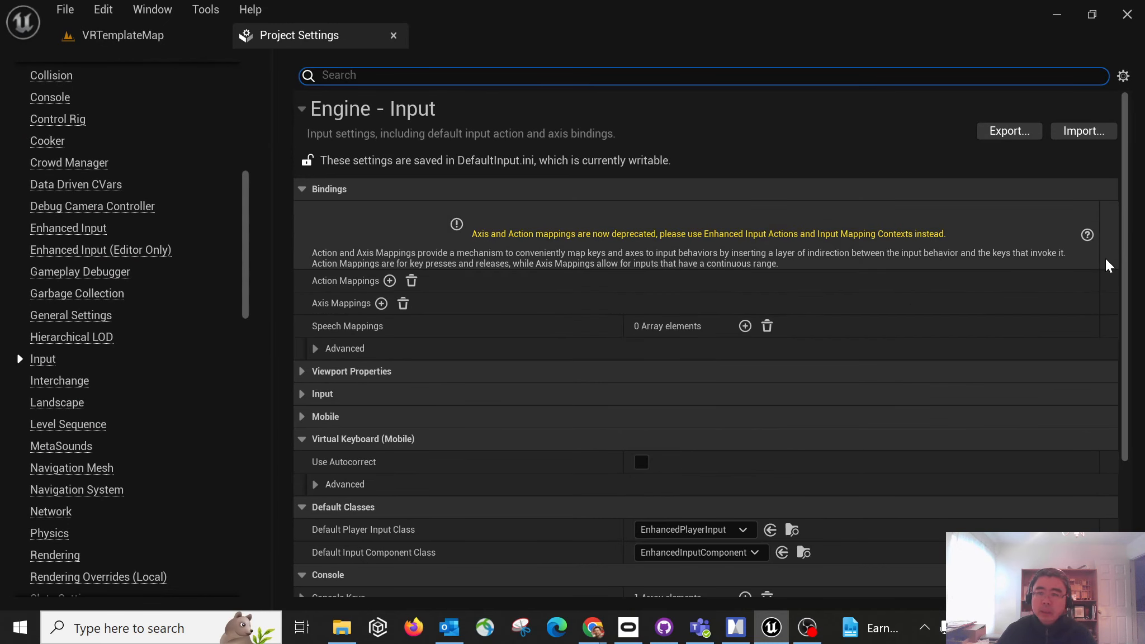
{"action": "scroll", "coordinate": [1120, 323], "scroll_direction": "down", "scroll_amount": 3}
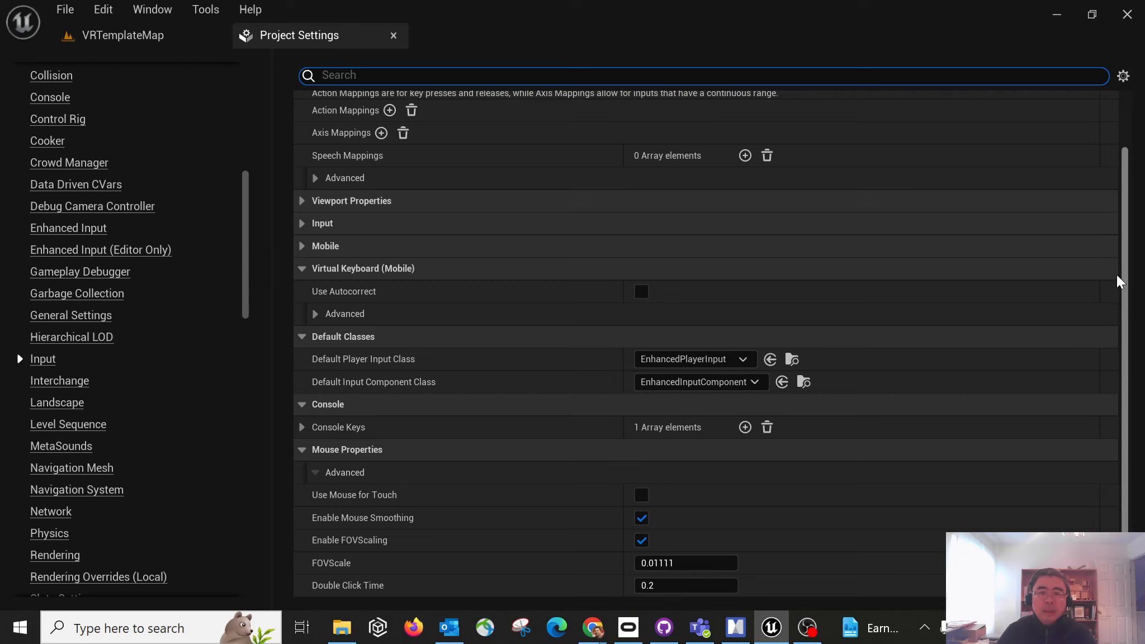
{"action": "scroll", "coordinate": [1118, 268], "scroll_direction": "up", "scroll_amount": 3}
{"action": "scroll", "coordinate": [1104, 279], "scroll_direction": "down", "scroll_amount": 3}
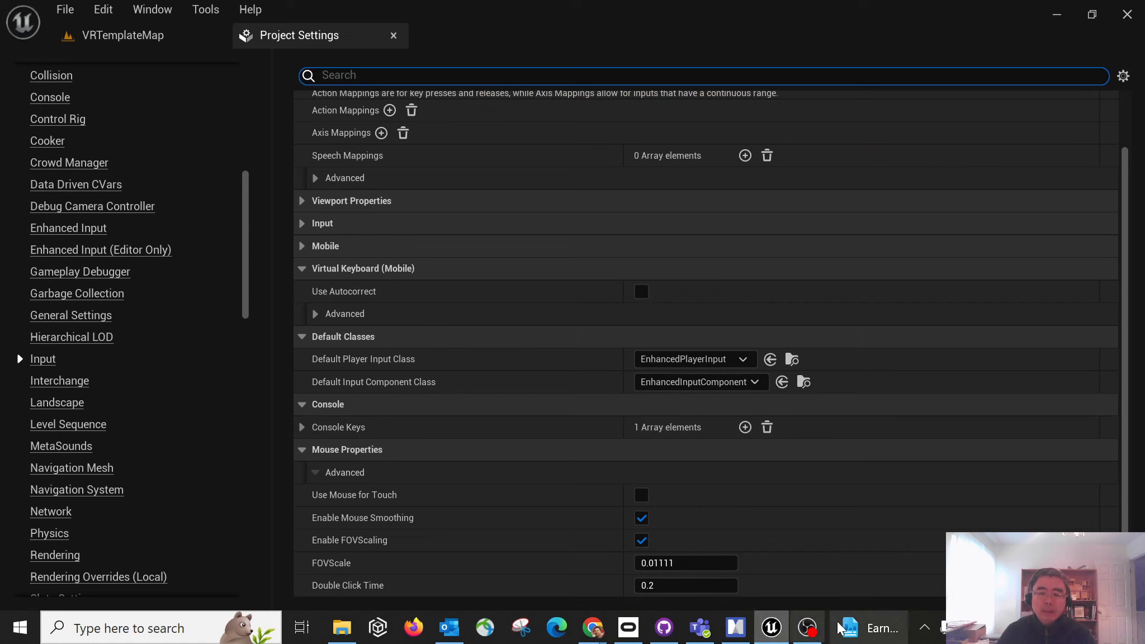
Step: Check the input binding map in MindManager, return to Unreal Editor and open the OpenXR Input plugin settings
{"action": "left_click", "coordinate": [736, 627]}
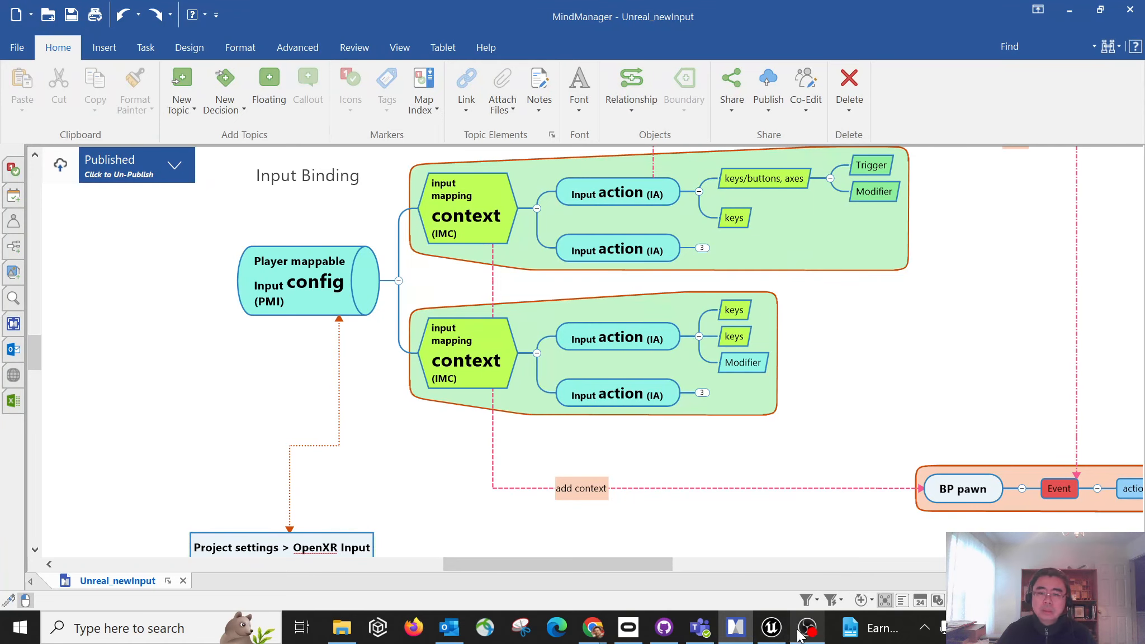
{"action": "left_click", "coordinate": [771, 627]}
{"action": "left_click_drag", "start_coordinate": [247, 235], "coordinate": [285, 498]}
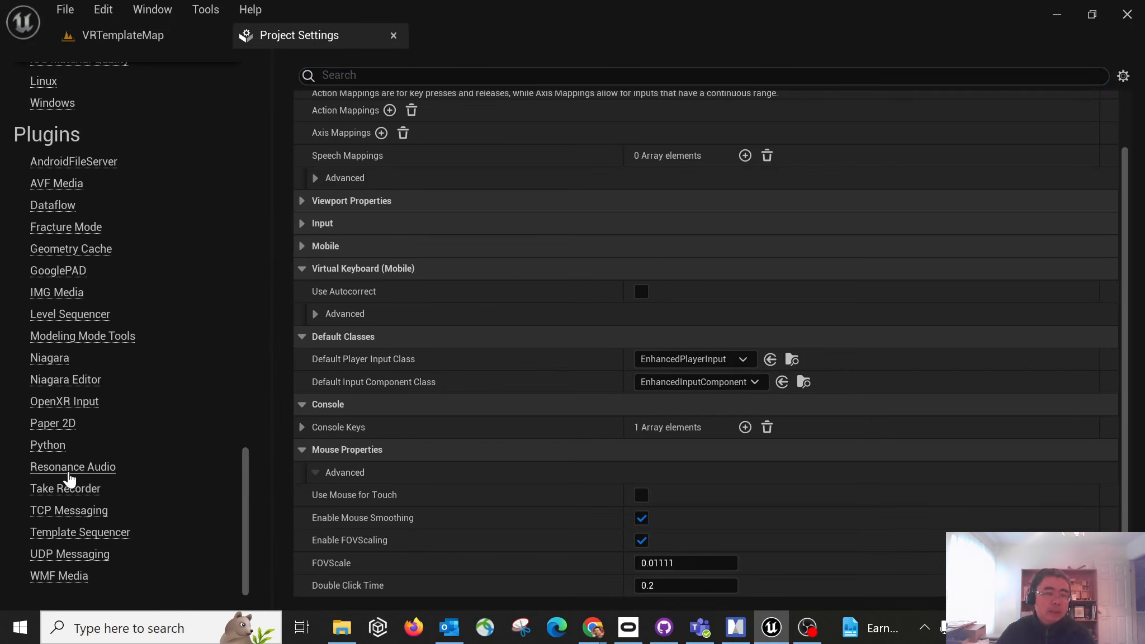
{"action": "left_click", "coordinate": [51, 401]}
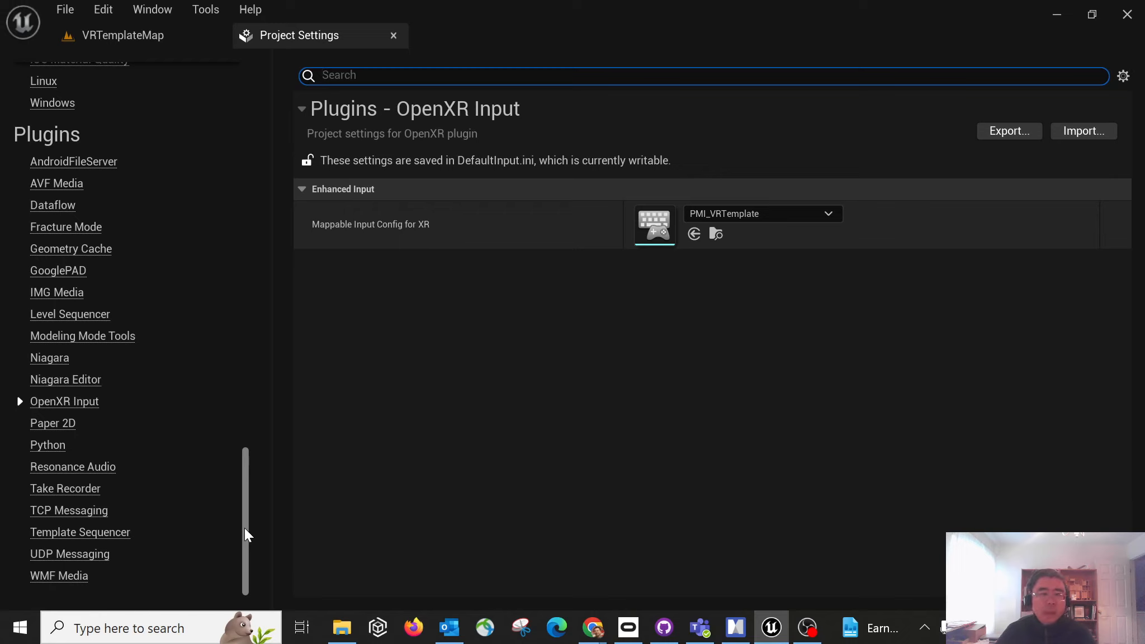
Step: Return to the Engine Input settings and view the classes available for Default Player Input Class without changing it
{"action": "left_click_drag", "start_coordinate": [244, 529], "coordinate": [258, 127]}
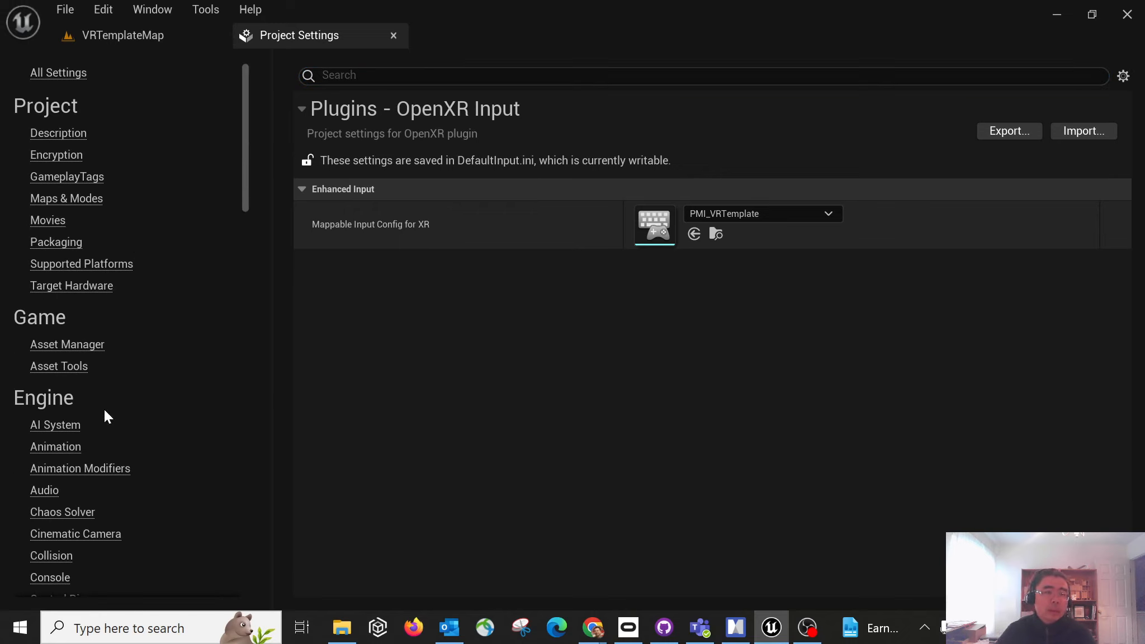
{"action": "scroll", "coordinate": [95, 362], "scroll_direction": "down", "scroll_amount": 5}
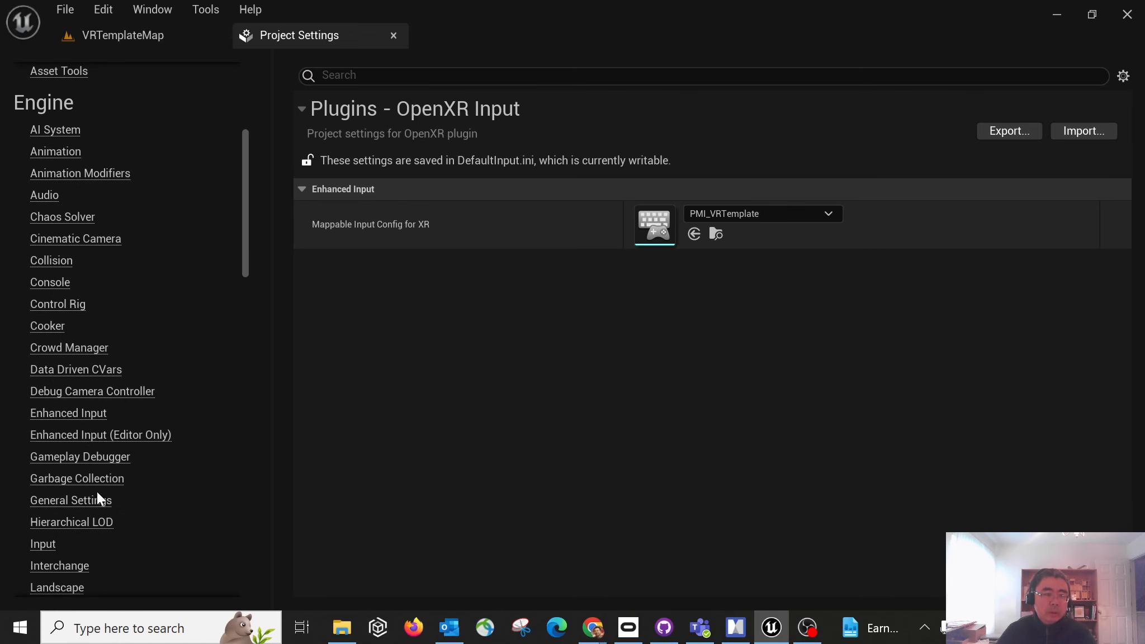
{"action": "left_click", "coordinate": [41, 551]}
{"action": "scroll", "coordinate": [829, 451], "scroll_direction": "down", "scroll_amount": 4}
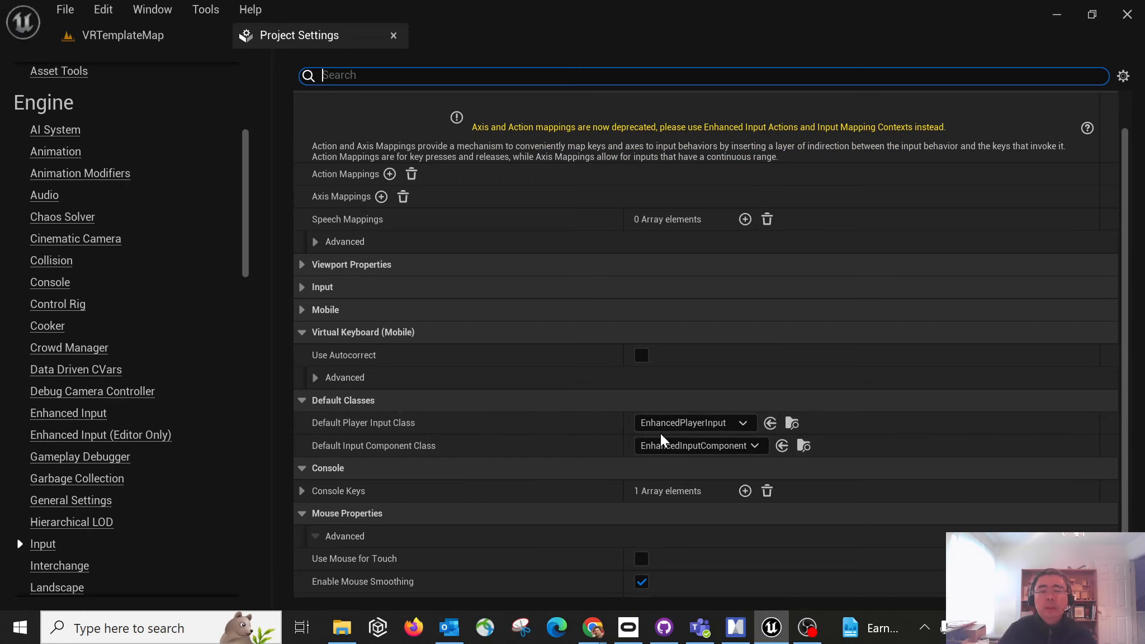
{"action": "left_click", "coordinate": [737, 424]}
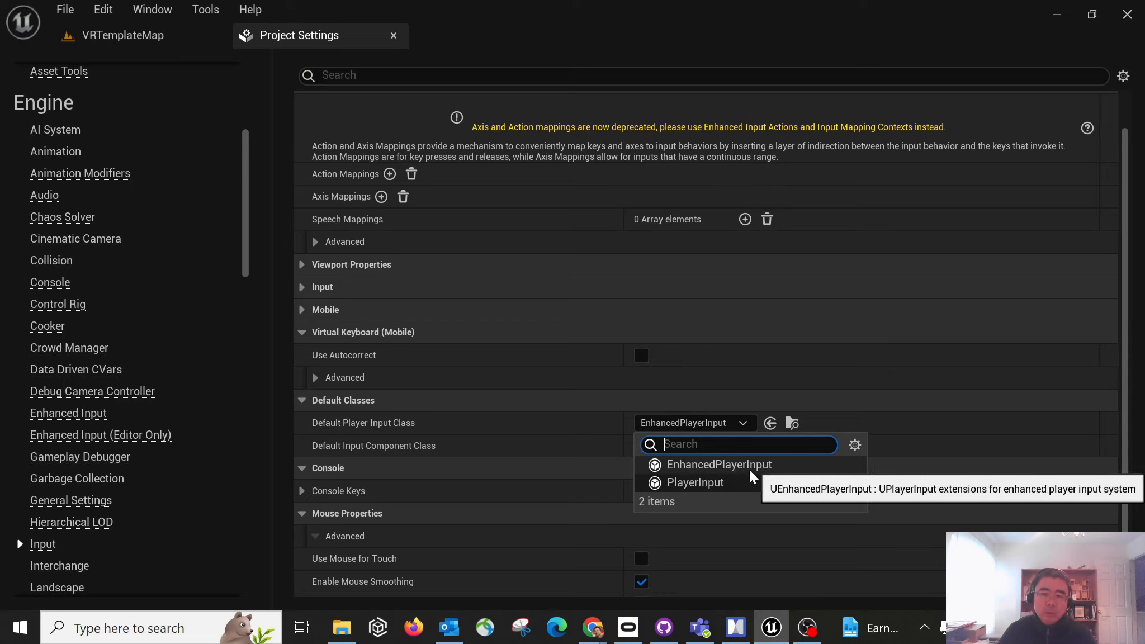
{"action": "left_click", "coordinate": [868, 358]}
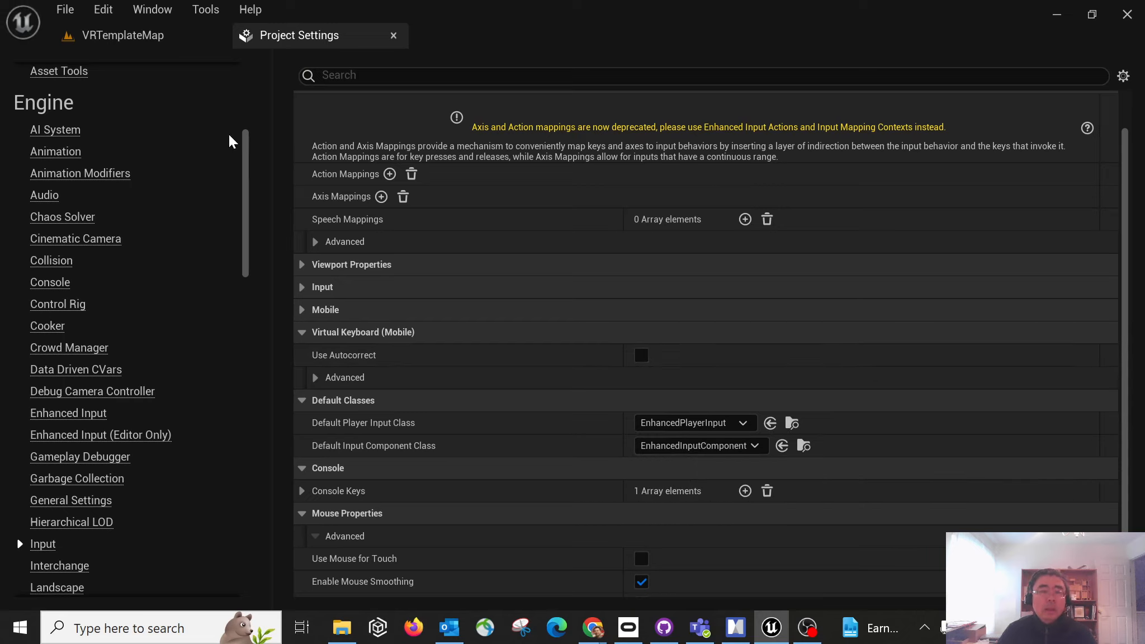
Step: Switch to MindManager and examine the link from the OpenXR Input settings to the player mappable input config and its contexts
{"action": "left_click", "coordinate": [745, 630]}
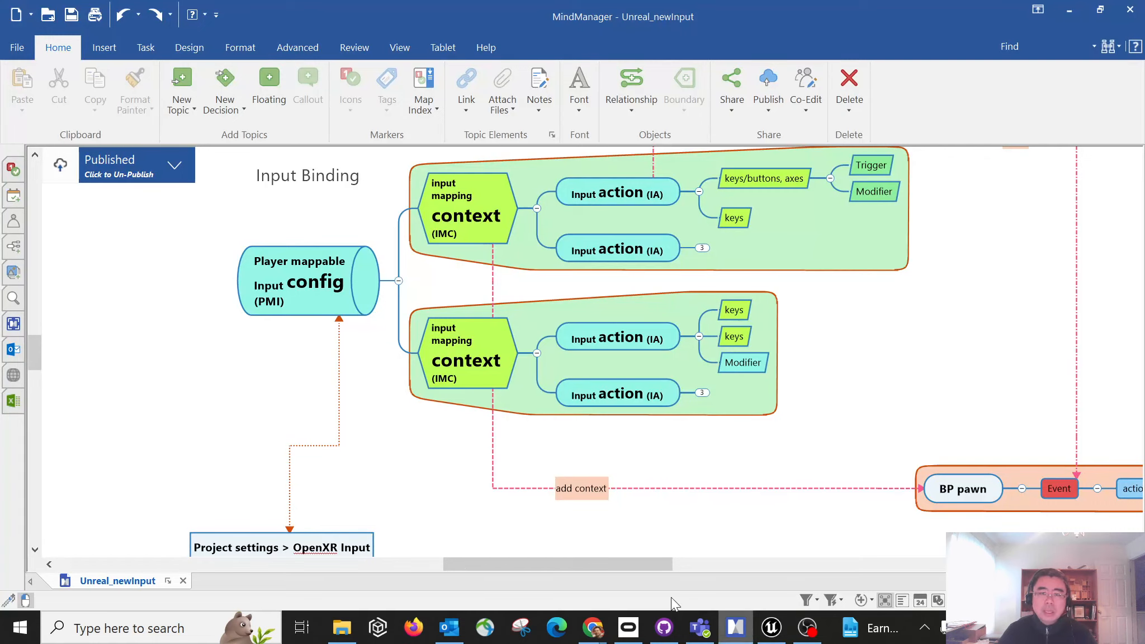
{"action": "right_click_drag", "start_coordinate": [368, 472], "coordinate": [396, 410]}
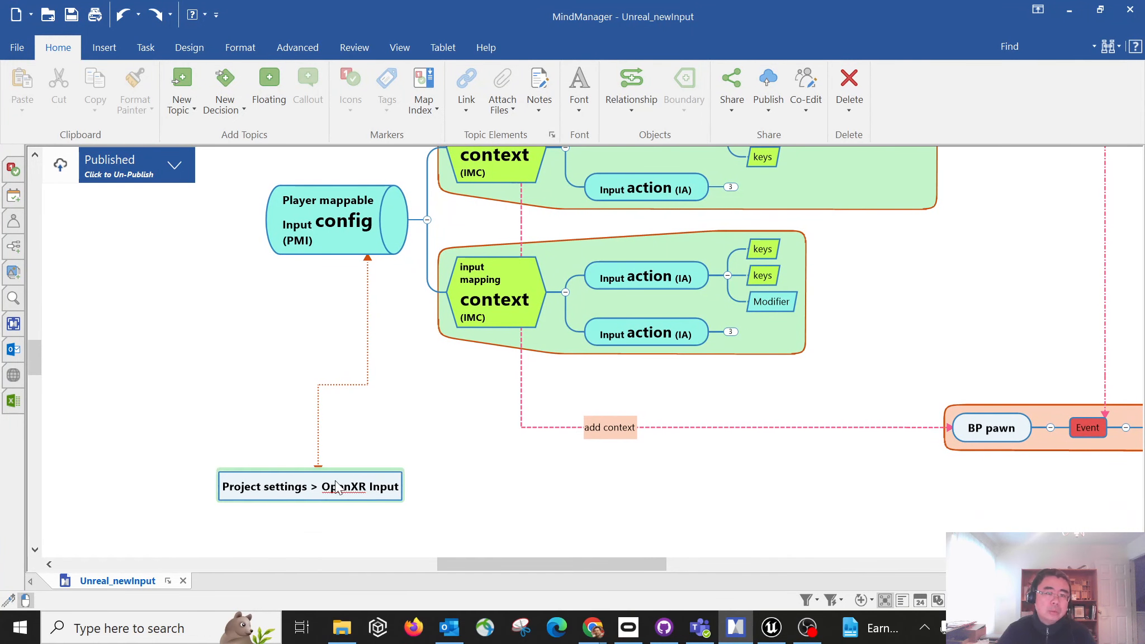
{"action": "right_click_drag", "start_coordinate": [278, 331], "coordinate": [180, 437]}
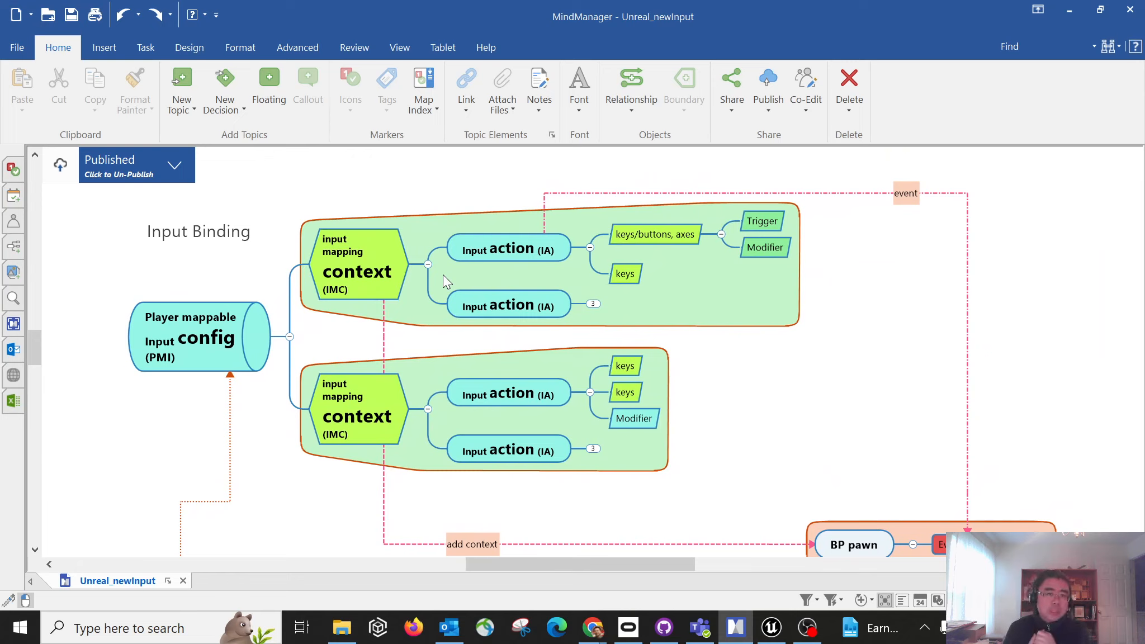
Step: Switch back to Unreal Editor and open the IMC_Default mapping context from the VRTemplate Input folder
{"action": "left_click", "coordinate": [771, 626]}
{"action": "left_click", "coordinate": [150, 37]}
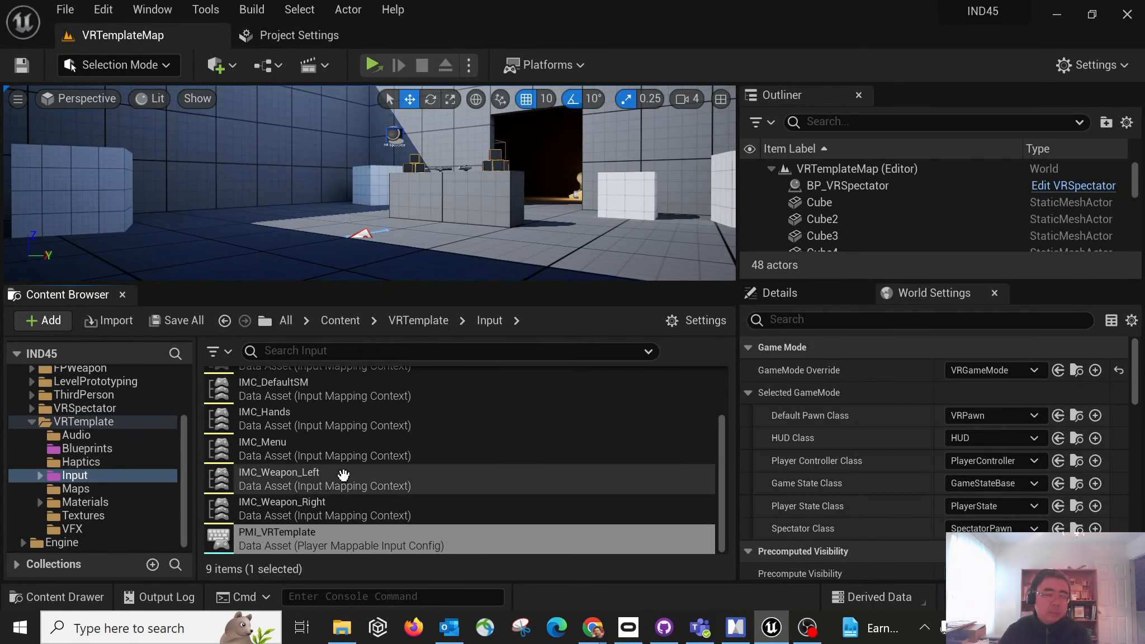
{"action": "left_click_drag", "start_coordinate": [722, 465], "coordinate": [722, 413]}
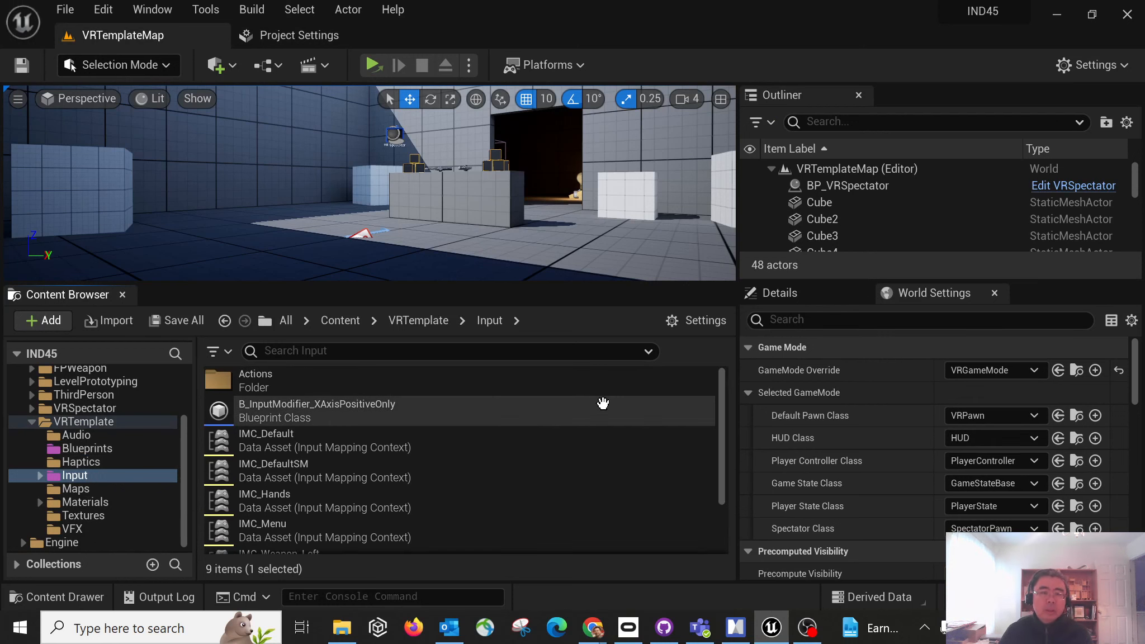
{"action": "scroll", "coordinate": [348, 481], "scroll_direction": "down", "scroll_amount": 1}
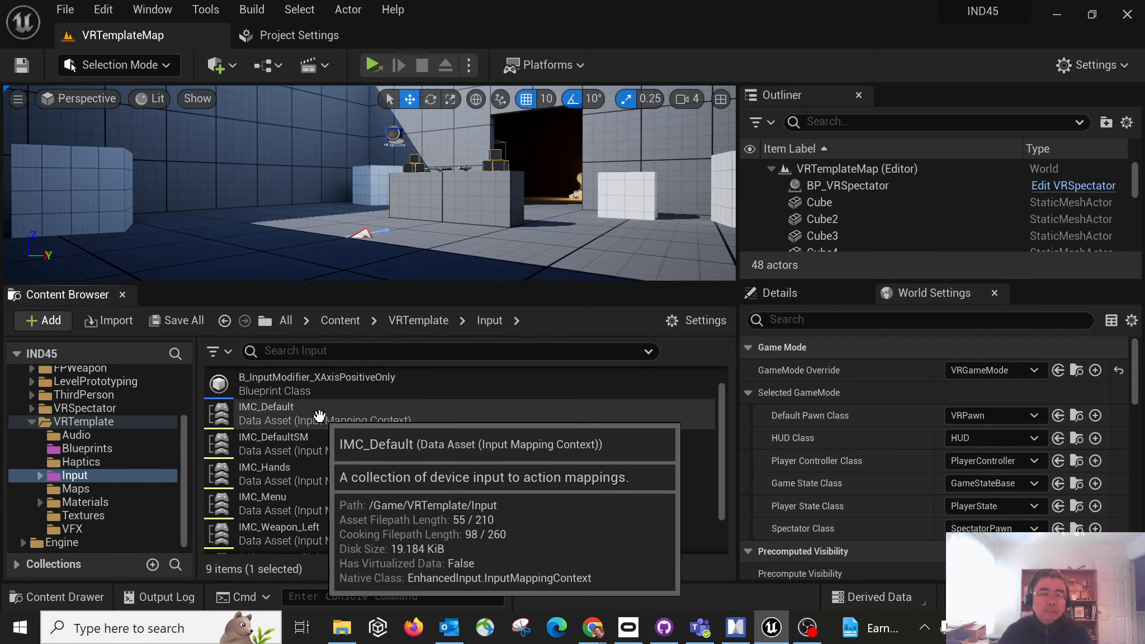
{"action": "left_click", "coordinate": [244, 413]}
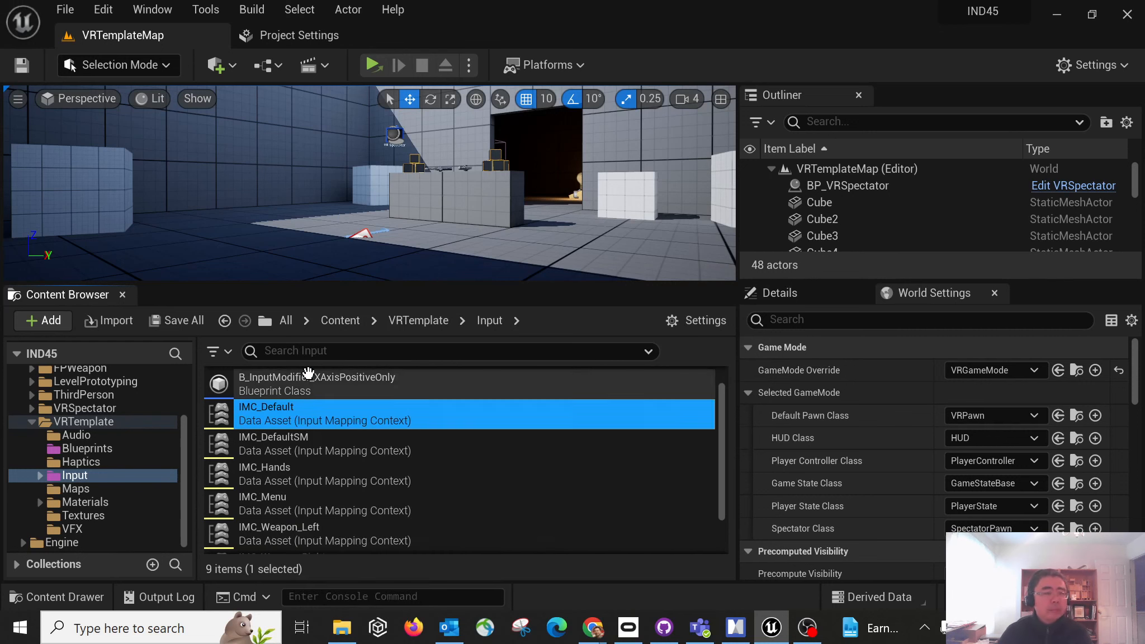
{"action": "double_click", "coordinate": [256, 414]}
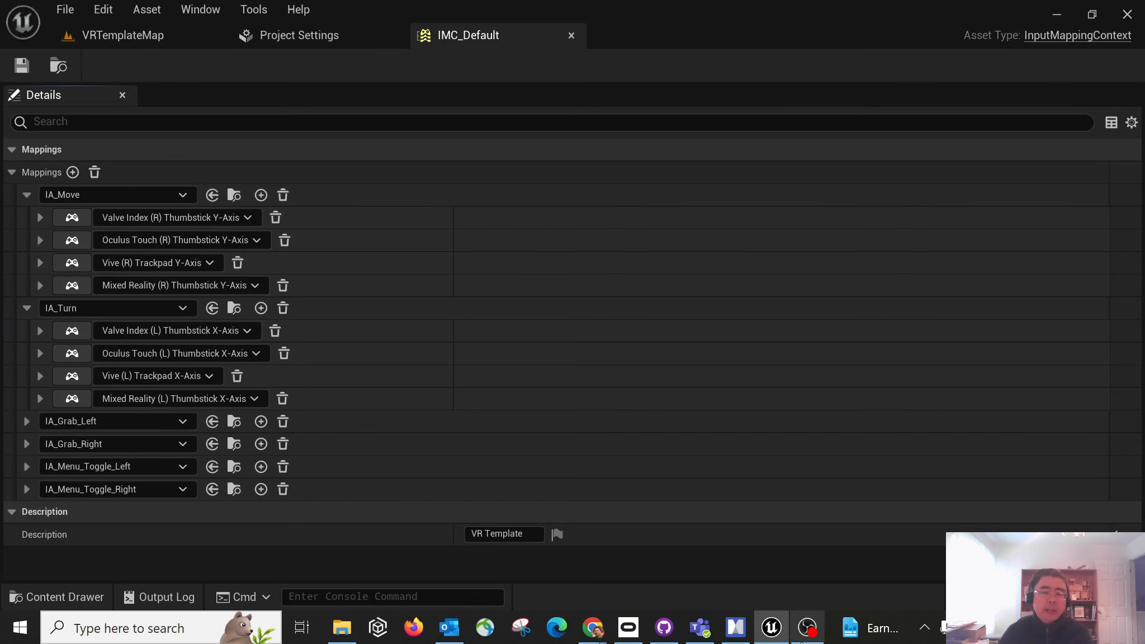
Step: Compare the mapping context with the input binding diagram in MindManager, and return to IMC_Default in Unreal Editor
{"action": "left_click", "coordinate": [735, 627]}
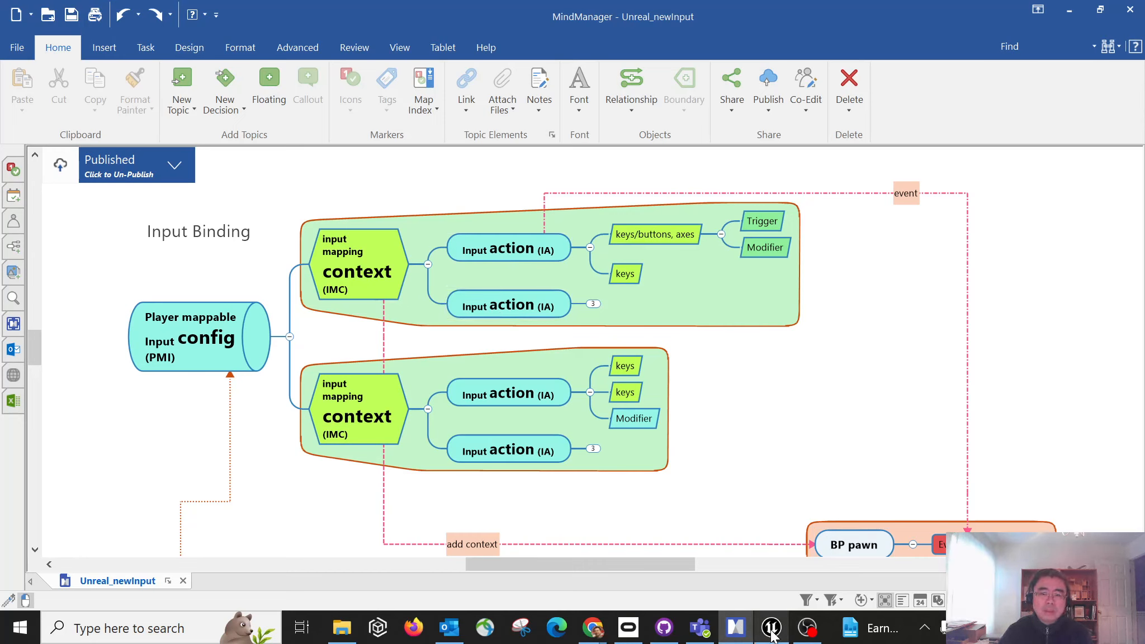
{"action": "mouse_move", "coordinate": [772, 632]}
{"action": "left_click", "coordinate": [779, 574]}
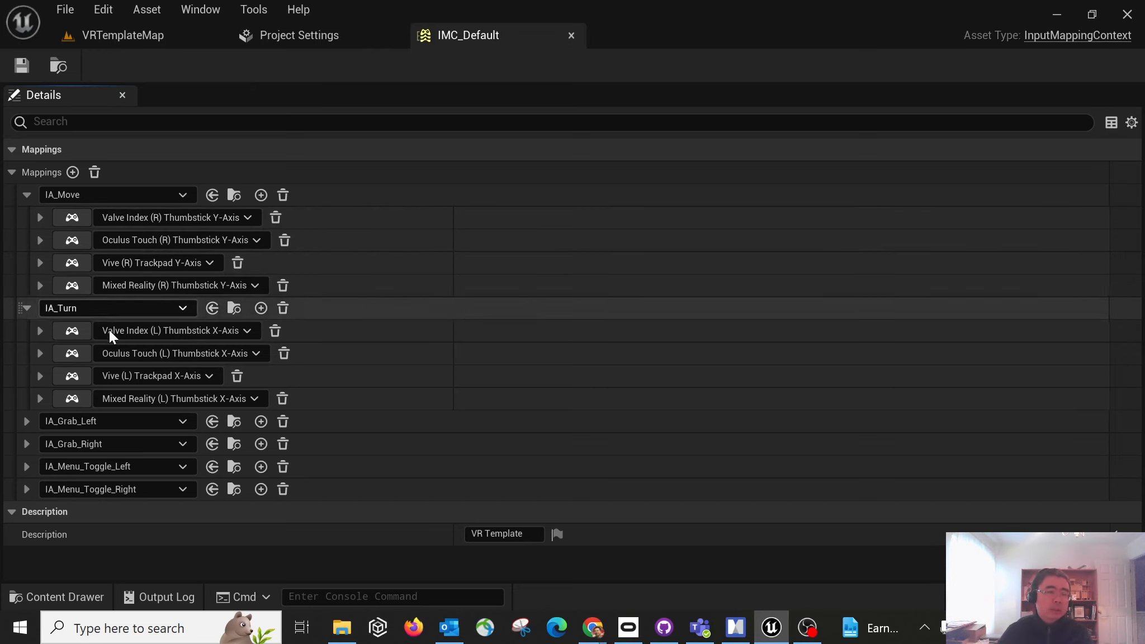
Step: Expand the IA_Grab_Left and IA_Grab_Right mappings in IMC_Default and review their controller bindings
{"action": "left_click", "coordinate": [27, 420]}
{"action": "left_click", "coordinate": [26, 531]}
{"action": "scroll", "coordinate": [89, 504], "scroll_direction": "down", "scroll_amount": 2}
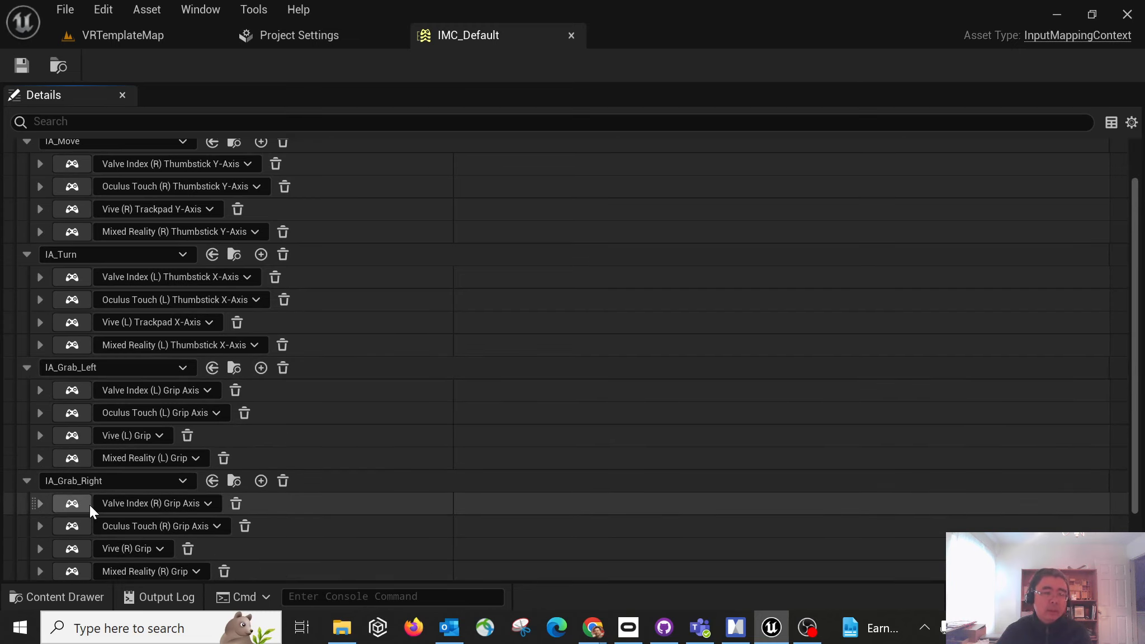
{"action": "scroll", "coordinate": [90, 504], "scroll_direction": "up", "scroll_amount": 2}
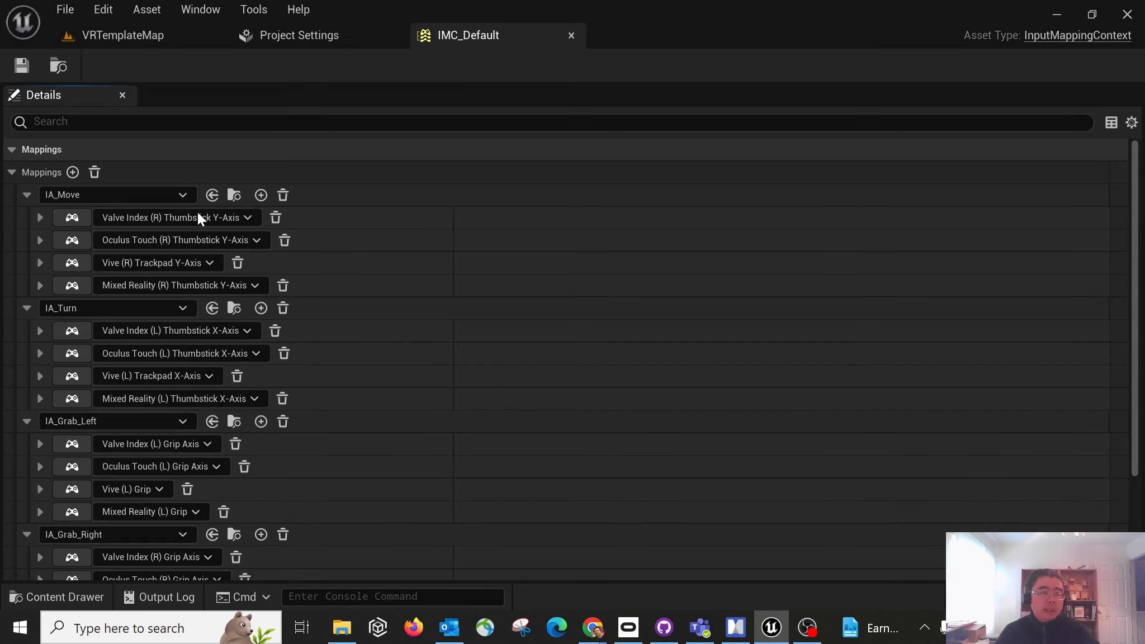
Step: Collapse the IA_Move, IA_Turn, IA_Grab_Left and IA_Grab_Right mappings so only the input actions are listed
{"action": "left_click", "coordinate": [26, 195]}
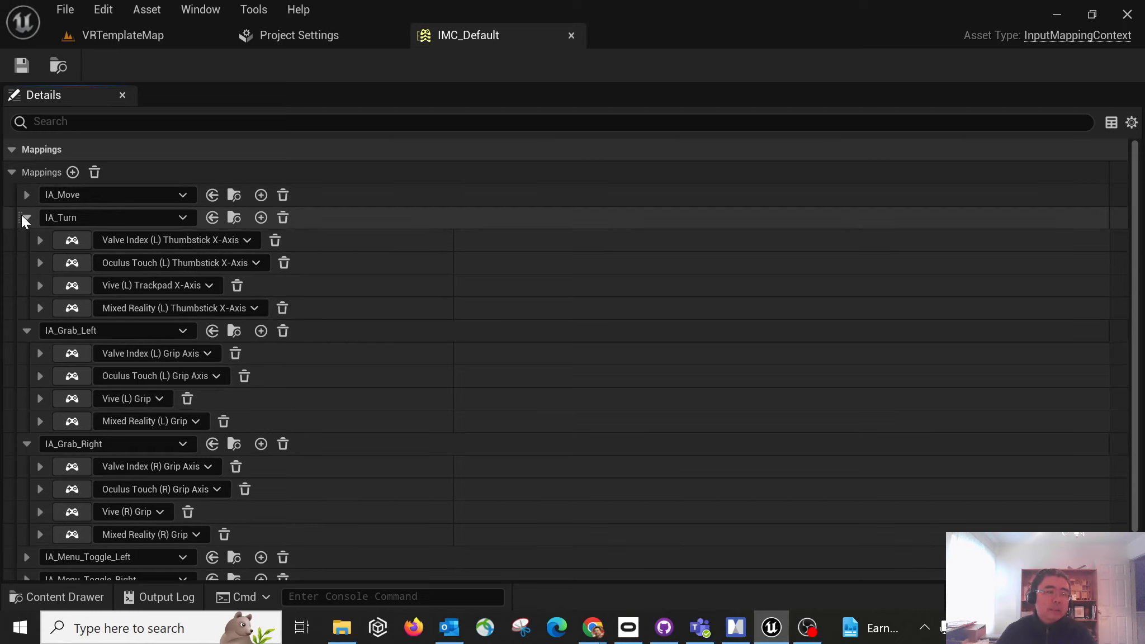
{"action": "left_click", "coordinate": [26, 217]}
{"action": "left_click", "coordinate": [26, 240]}
{"action": "left_click", "coordinate": [26, 263]}
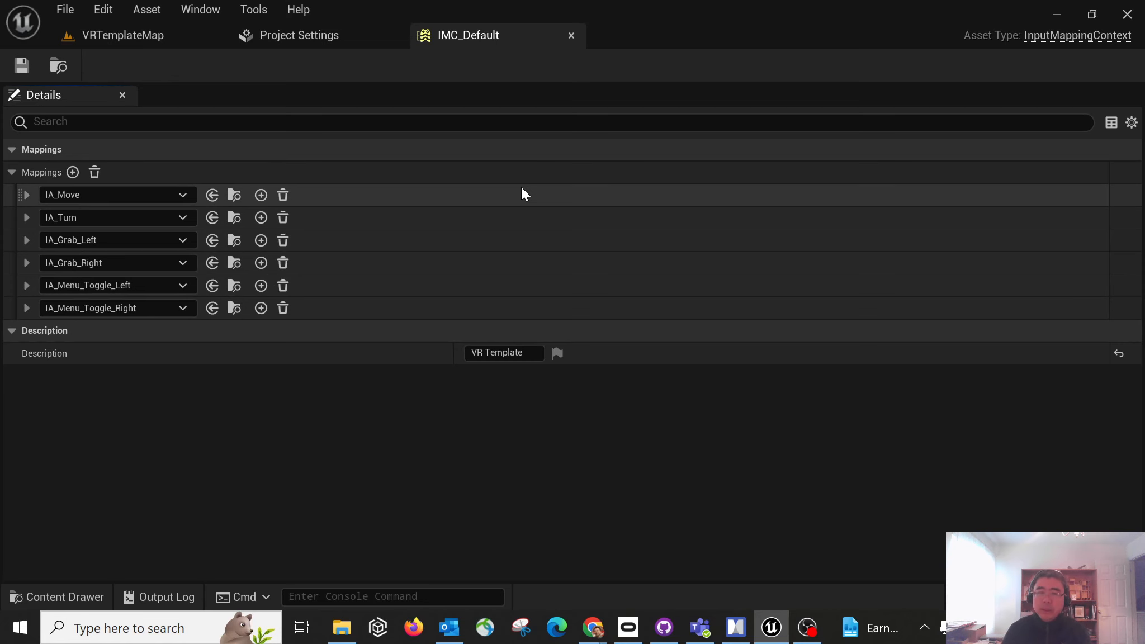
Step: Look around the VRTemplateMap level in the viewport, and return to the IMC_Default mapping context
{"action": "left_click", "coordinate": [118, 34]}
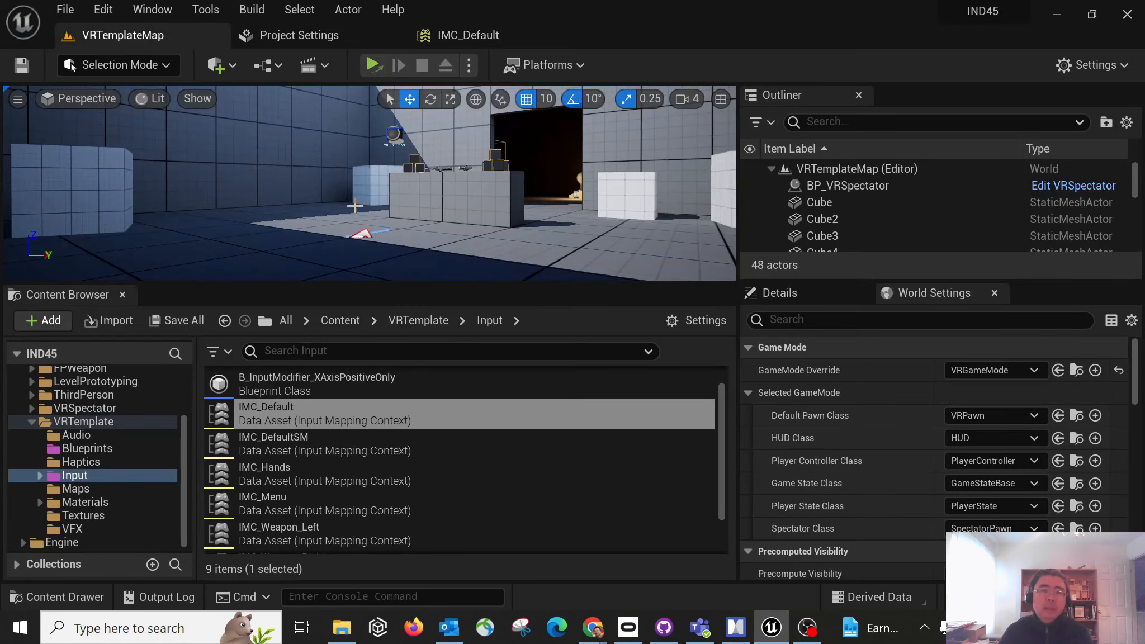
{"action": "right_click_drag", "start_coordinate": [354, 206], "coordinate": [240, 208]}
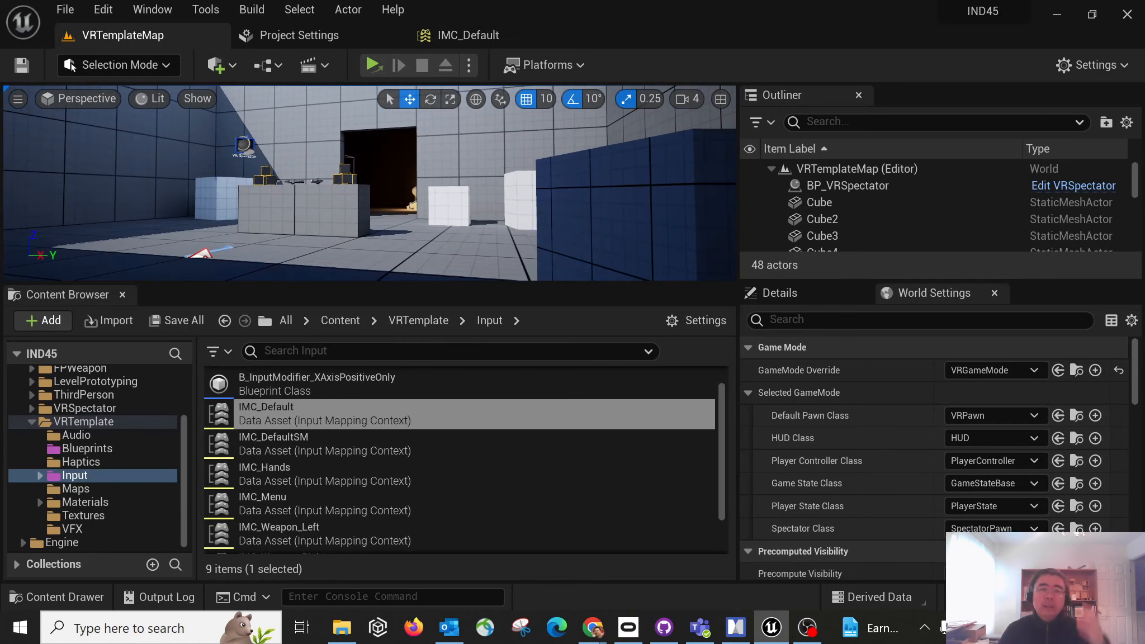
{"action": "left_click", "coordinate": [458, 36]}
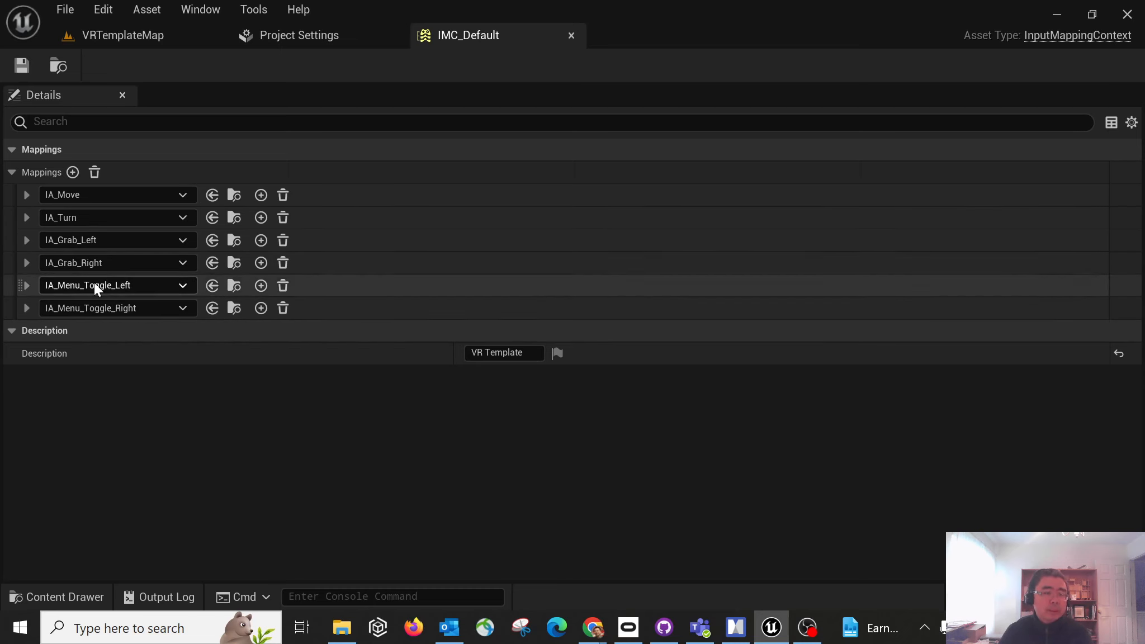
Step: Open the IA_Move input action from the Actions subfolder of the VRTemplate Input folder
{"action": "left_click", "coordinate": [199, 39]}
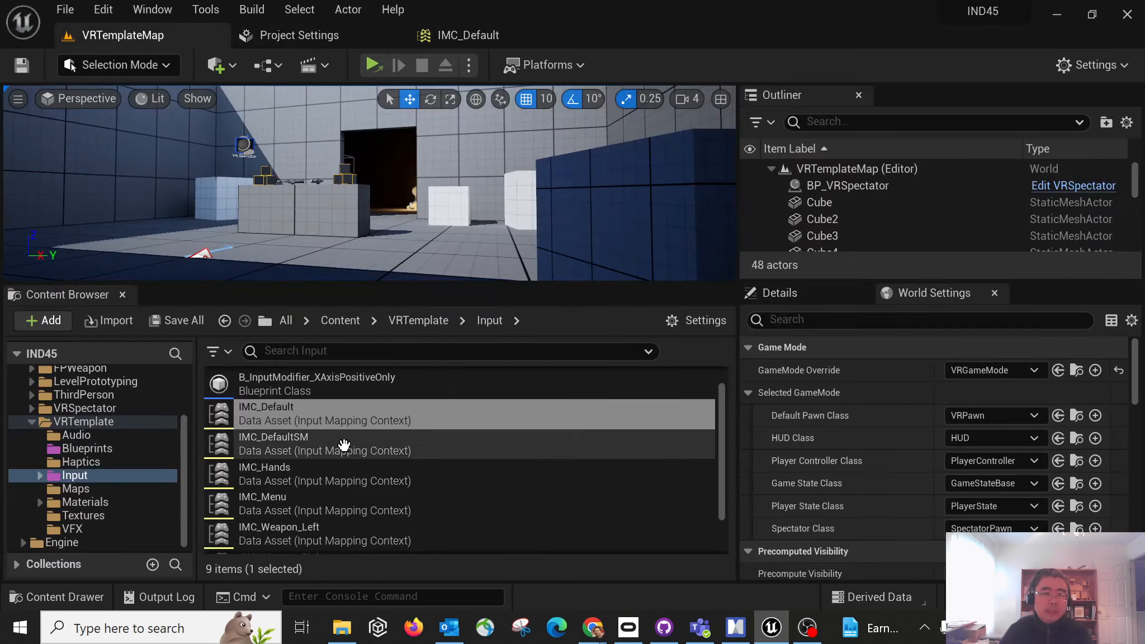
{"action": "left_click", "coordinate": [37, 478]}
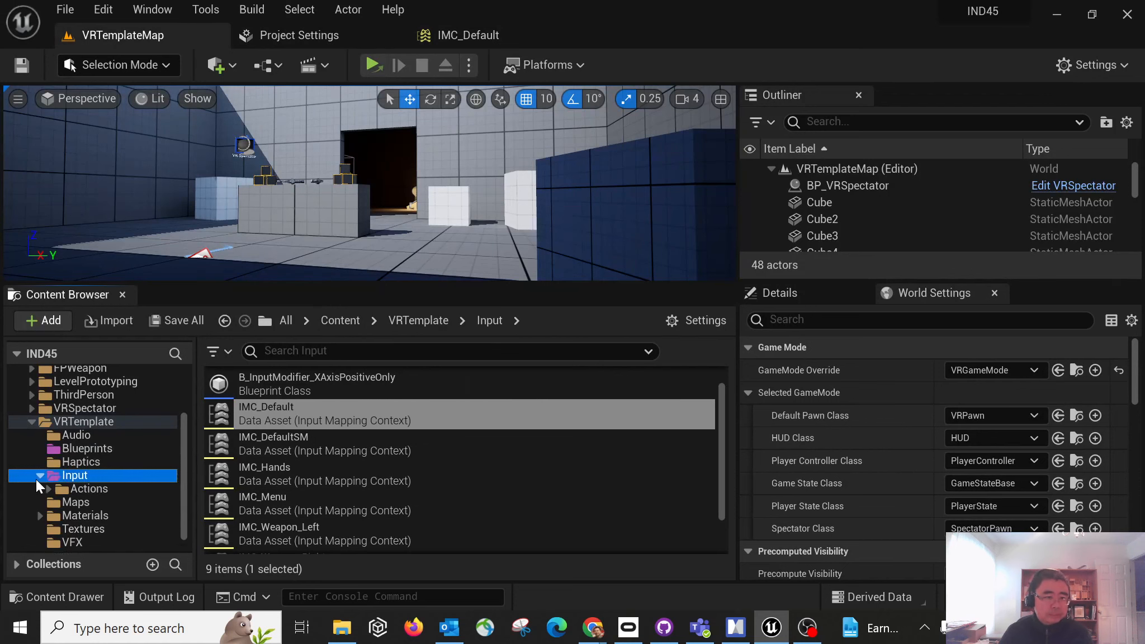
{"action": "left_click", "coordinate": [83, 488]}
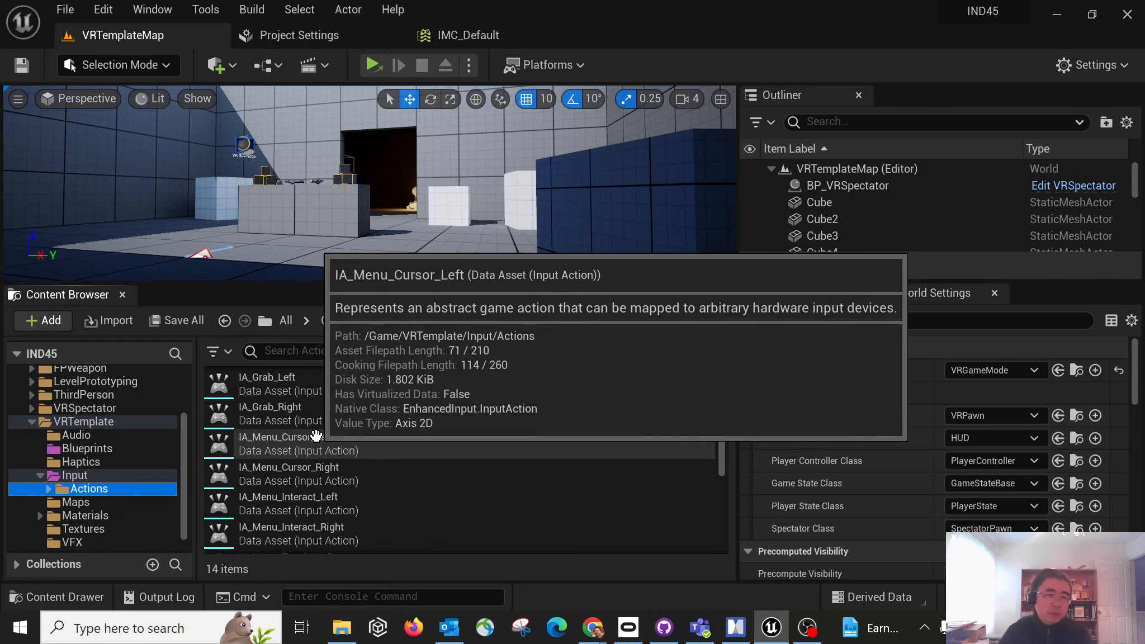
{"action": "scroll", "coordinate": [336, 464], "scroll_direction": "down", "scroll_amount": 2}
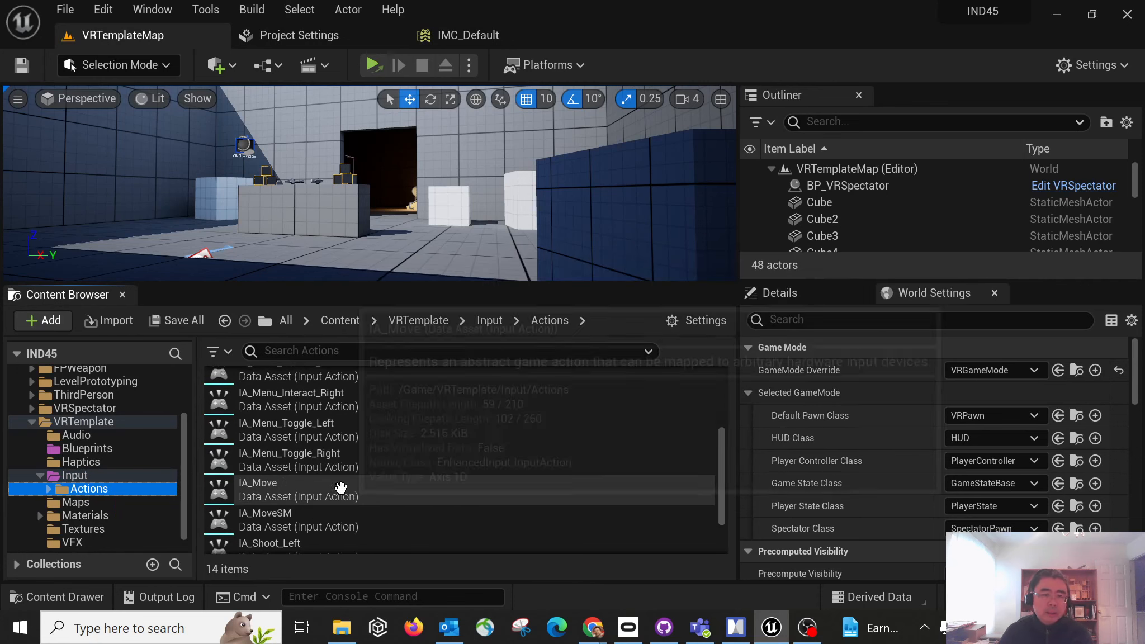
{"action": "left_click", "coordinate": [300, 490]}
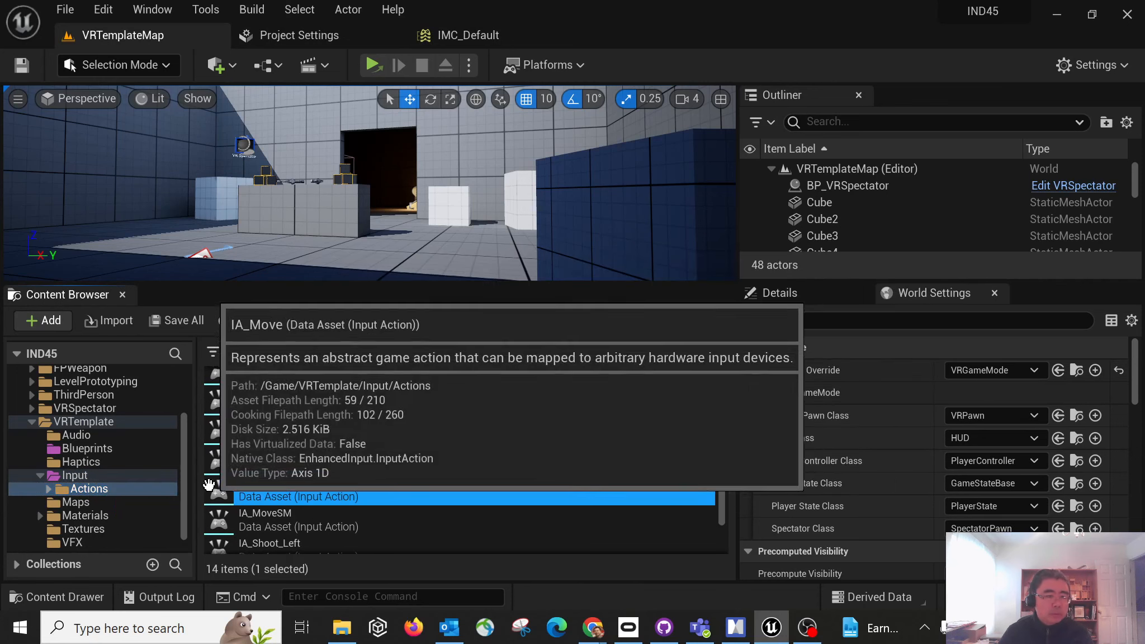
{"action": "double_click", "coordinate": [300, 490]}
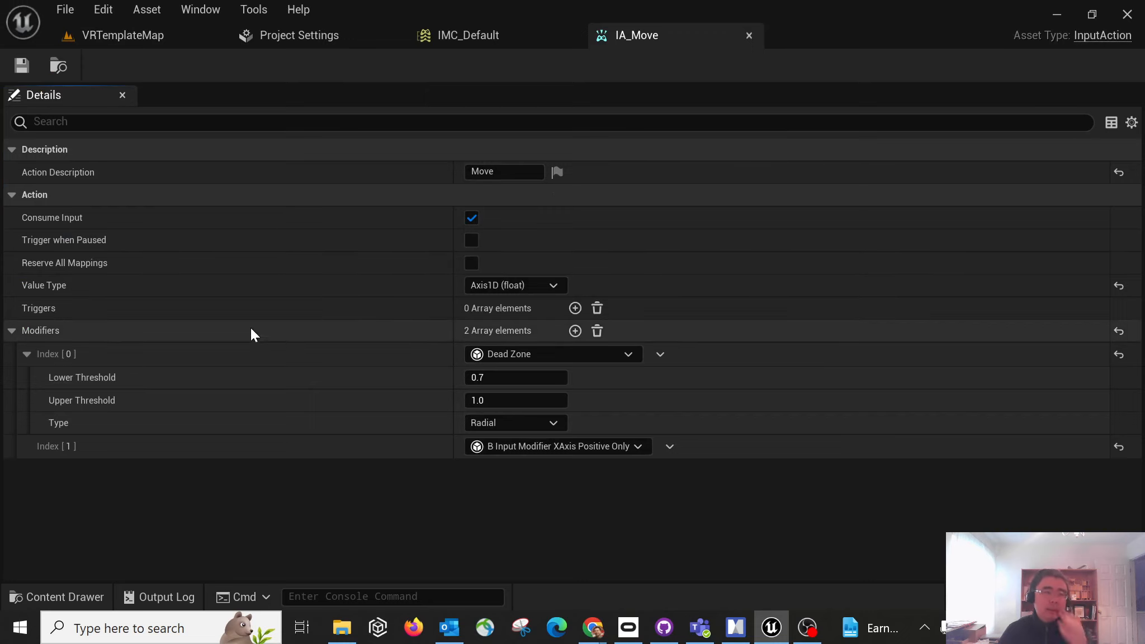
Step: Review the available value types for IA_Move, and check its Dead Zone and X-axis-positive-only modifiers
{"action": "left_click", "coordinate": [12, 332]}
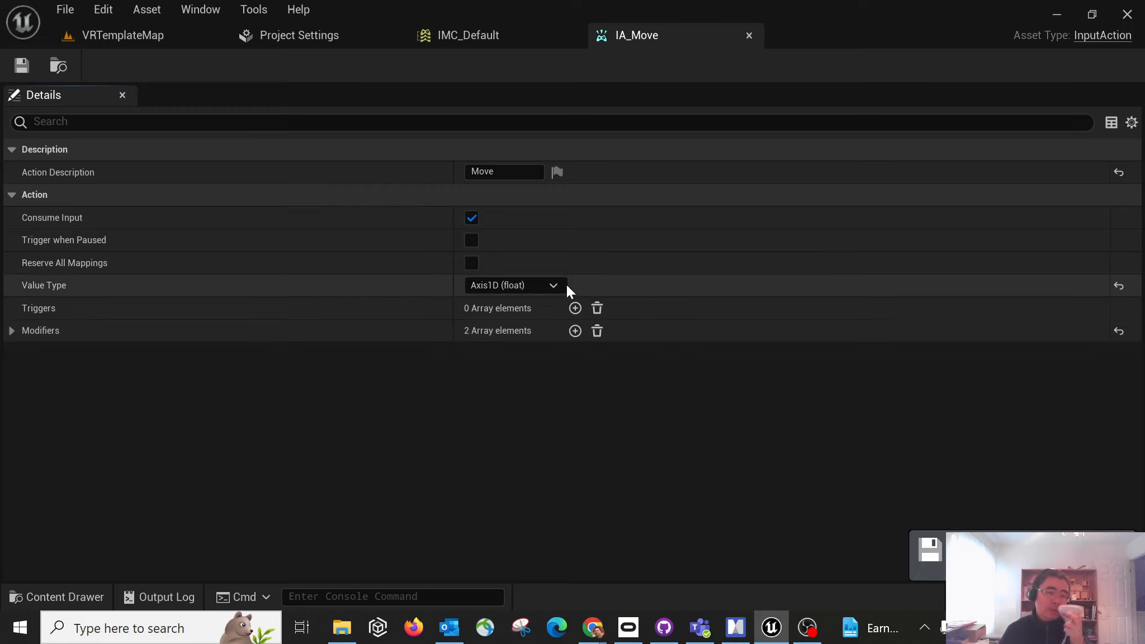
{"action": "left_click", "coordinate": [527, 285]}
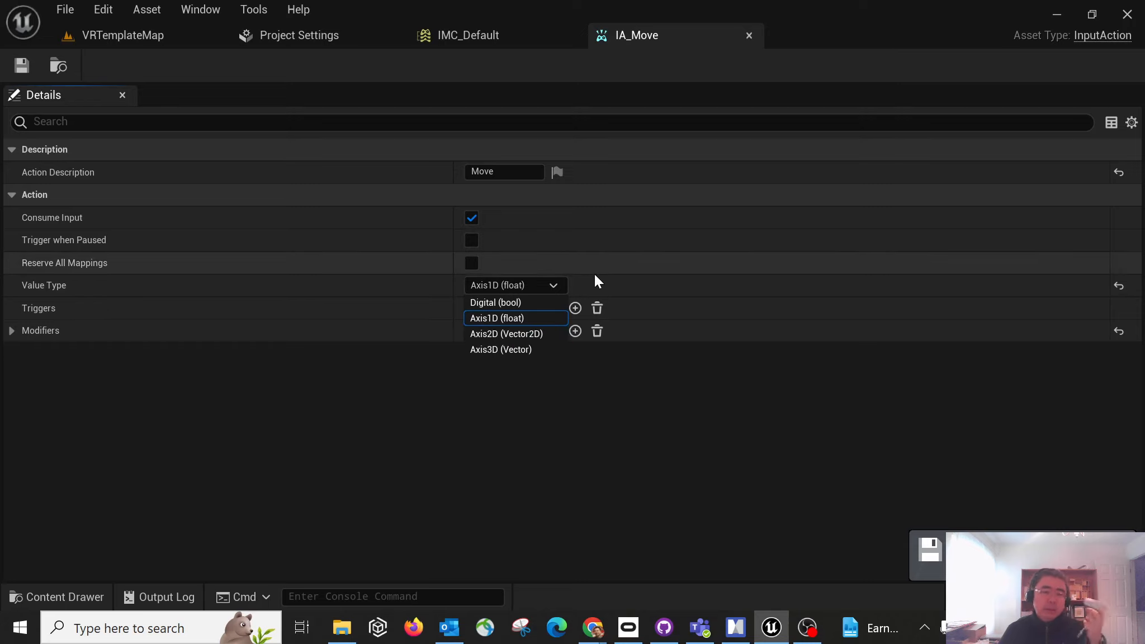
{"action": "left_click", "coordinate": [662, 424]}
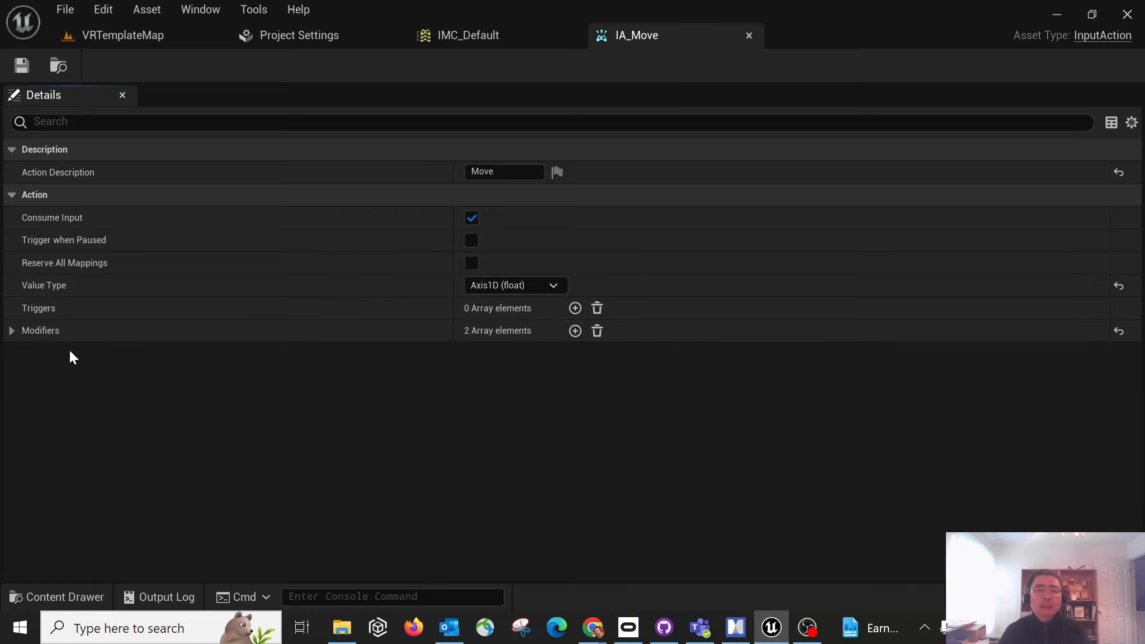
{"action": "left_click", "coordinate": [11, 331]}
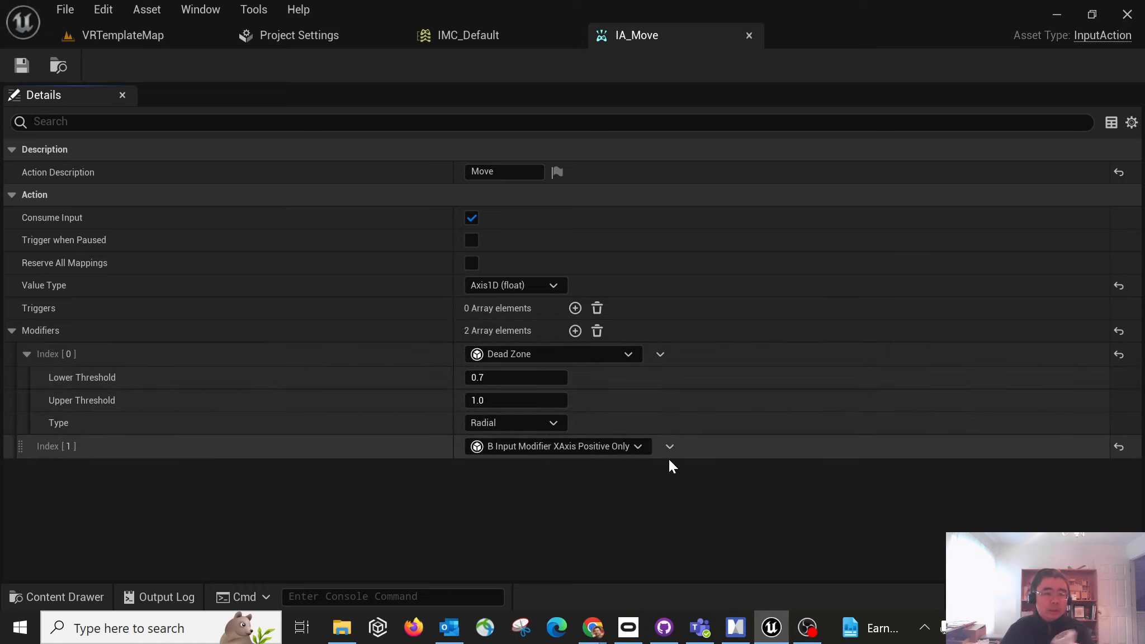
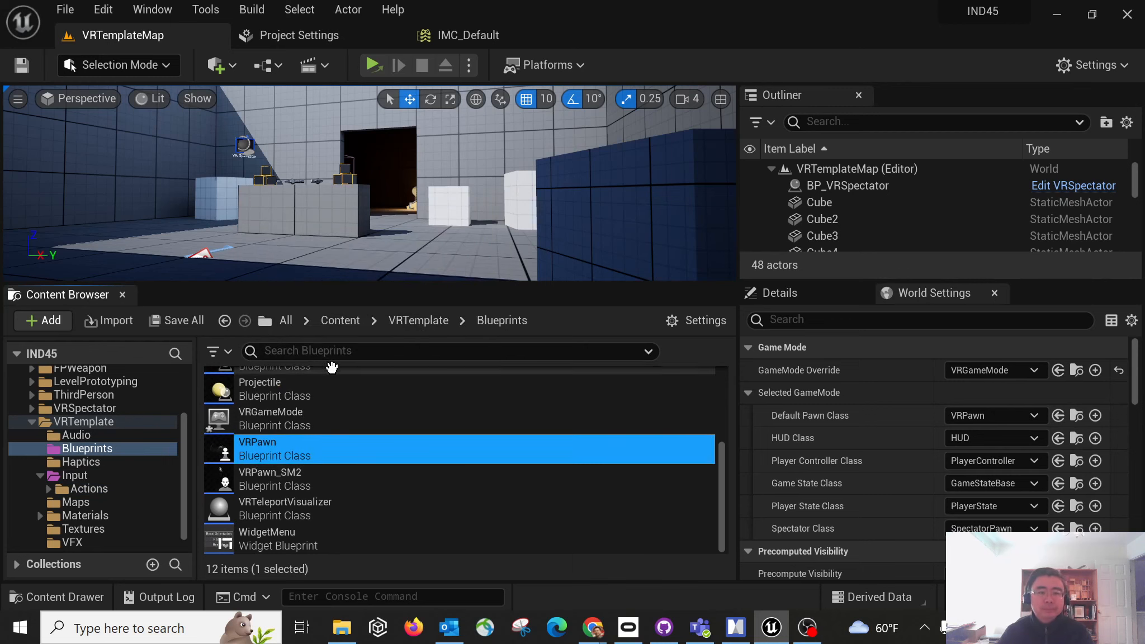
Step: Save the modified VRGameMode asset, and open the VRPawn blueprint from the VRTemplate Blueprints folder
{"action": "left_click", "coordinate": [184, 321]}
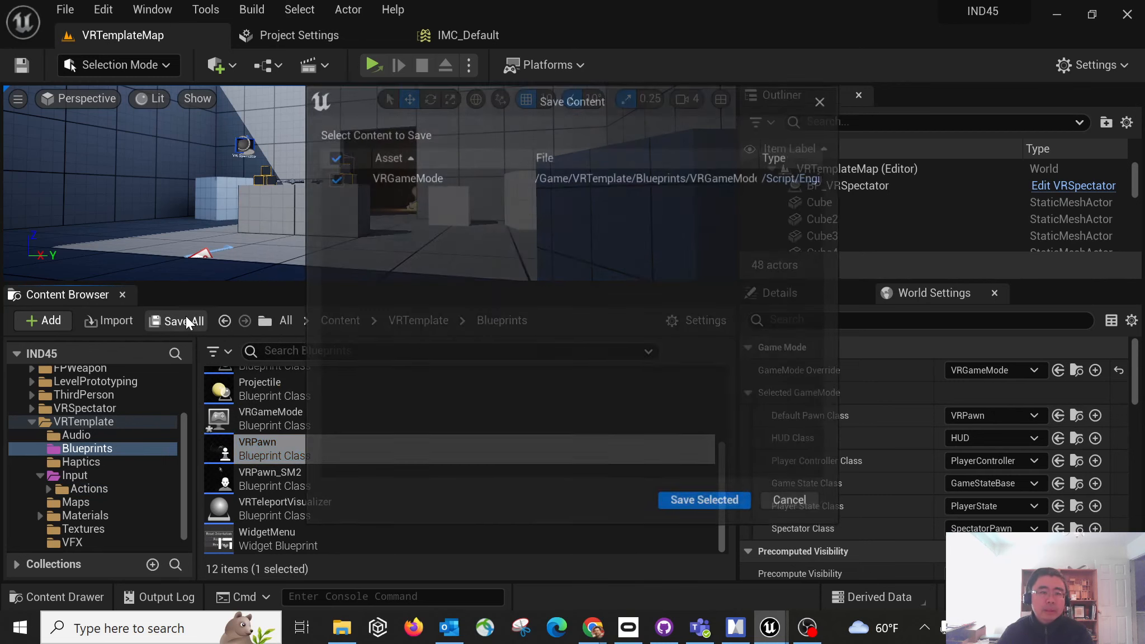
{"action": "left_click", "coordinate": [709, 501]}
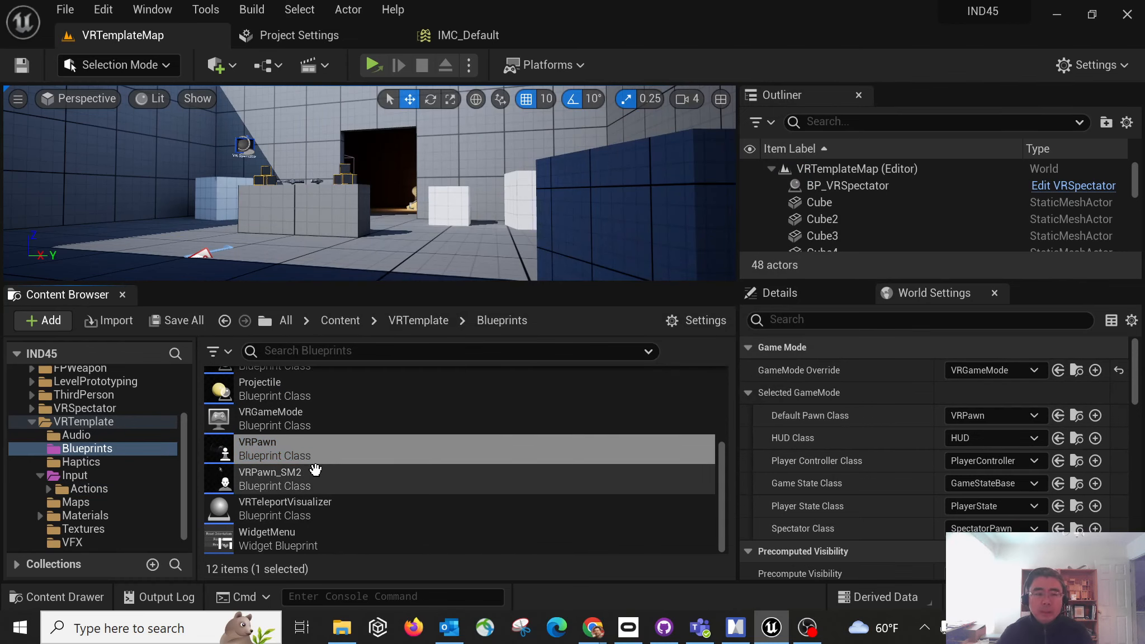
{"action": "left_click", "coordinate": [326, 445]}
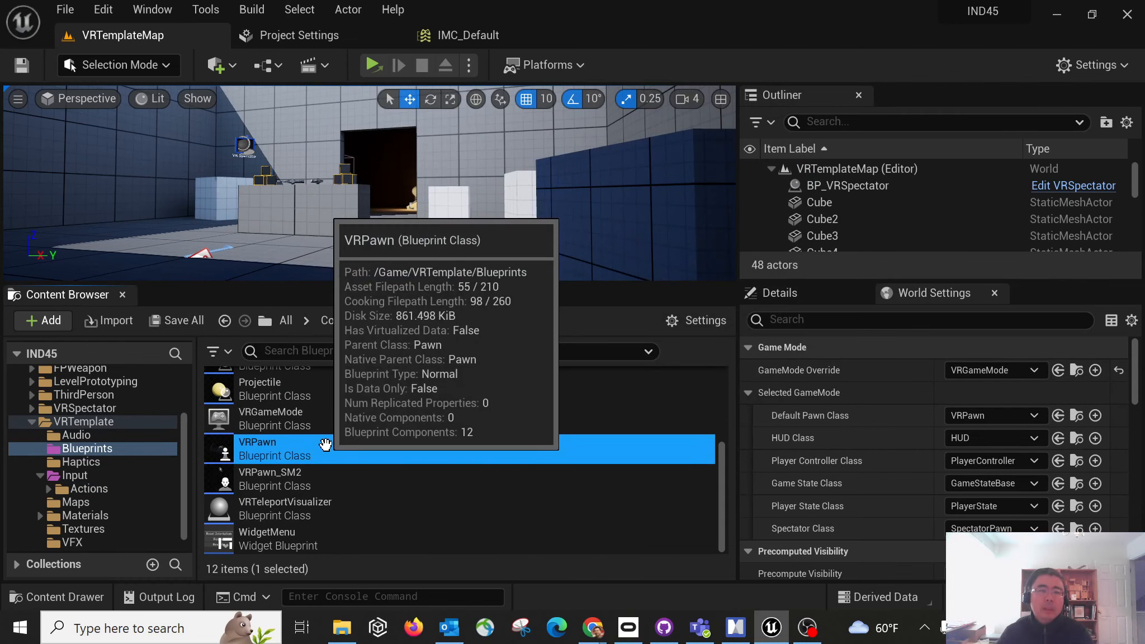
{"action": "double_click", "coordinate": [425, 458]}
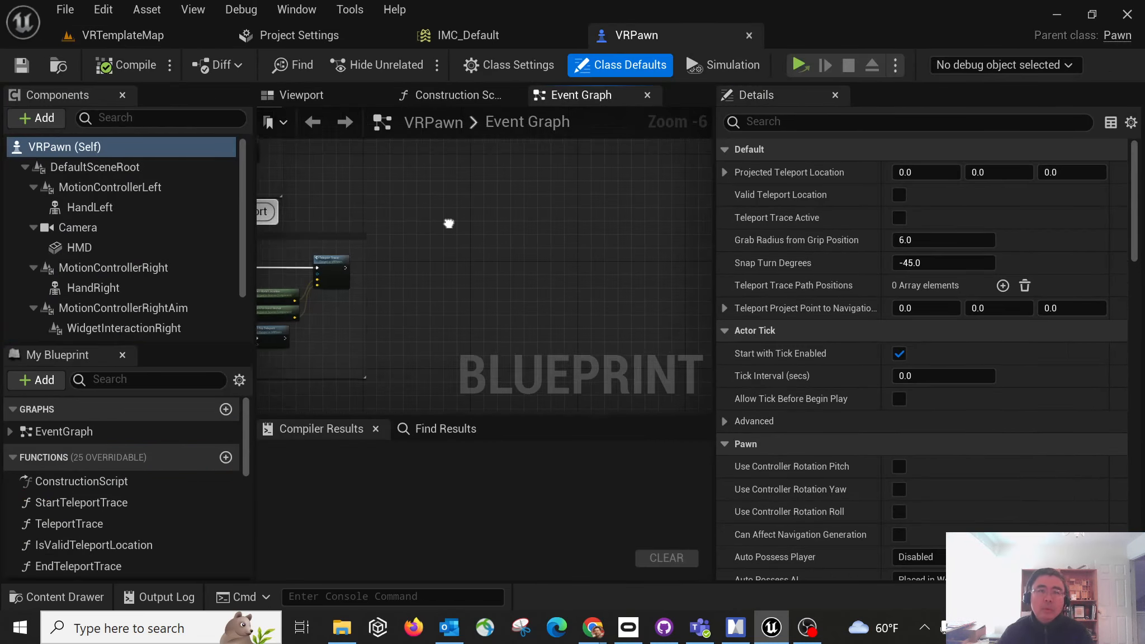
Step: Show VRPawn's component preview and inspect its Camera and HandRight components
{"action": "left_click", "coordinate": [311, 97]}
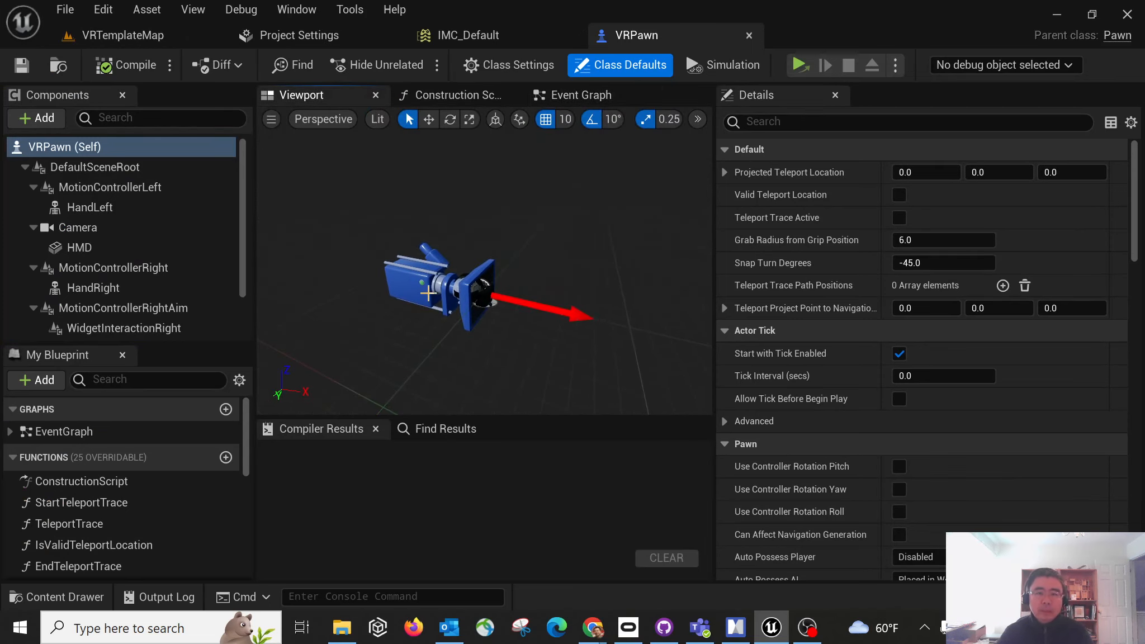
{"action": "left_click", "coordinate": [467, 311]}
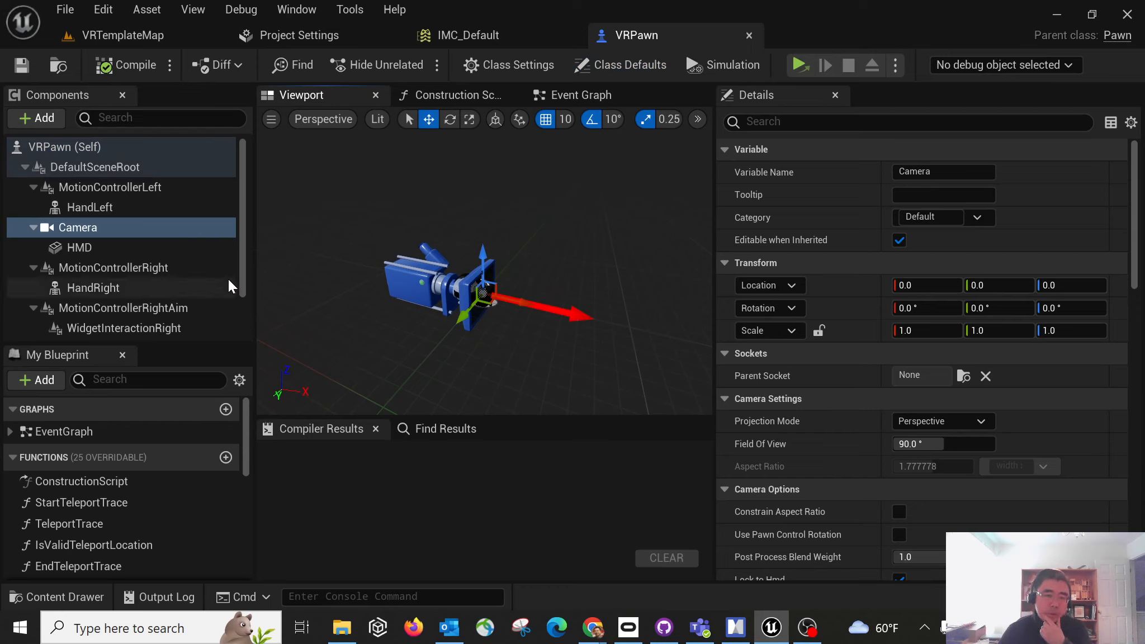
{"action": "left_click_drag", "start_coordinate": [240, 195], "coordinate": [239, 234]}
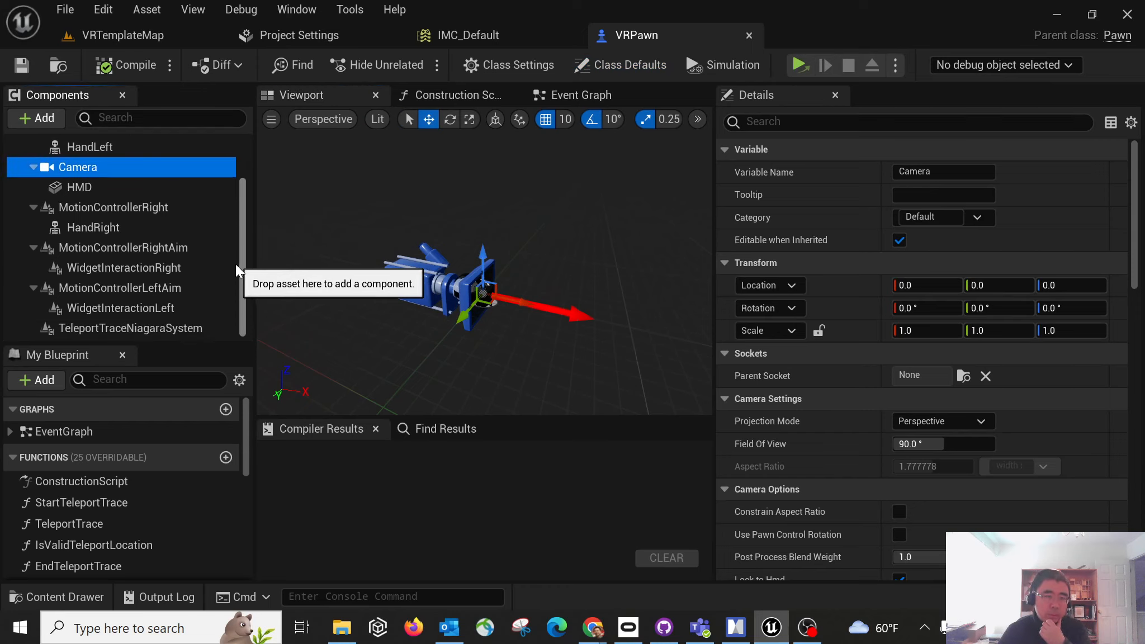
{"action": "left_click", "coordinate": [110, 231]}
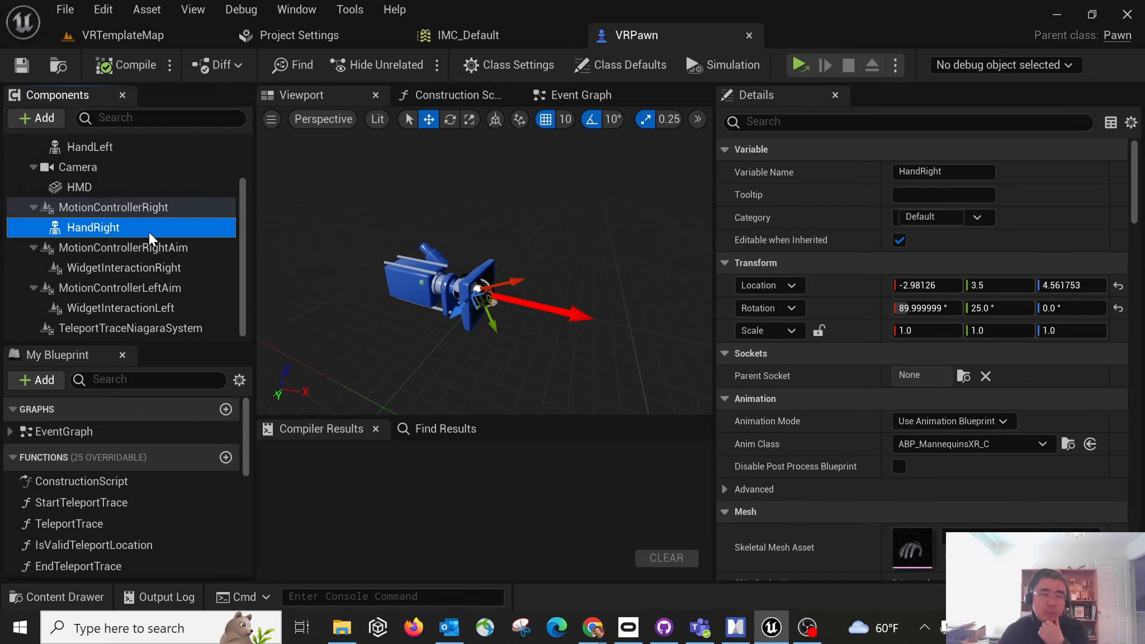
{"action": "key", "text": "f"}
{"action": "key", "text": "f"}
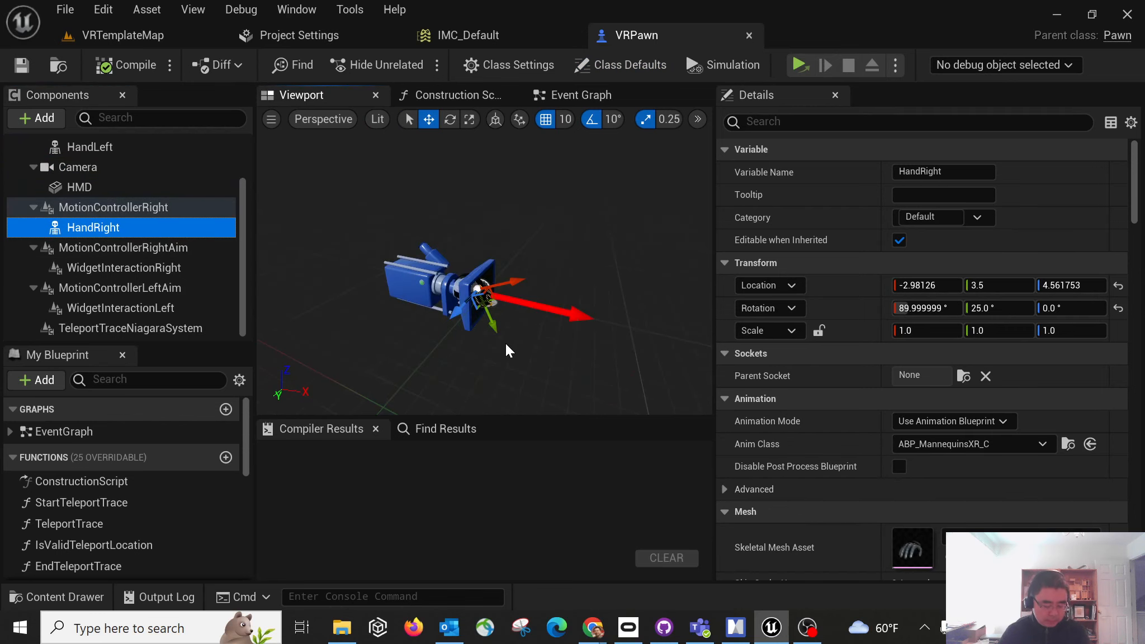
{"action": "right_click_drag", "start_coordinate": [538, 352], "coordinate": [587, 363]}
{"action": "right_click_drag", "start_coordinate": [391, 262], "coordinate": [447, 265]}
Step: Open HandRight's skeletal mesh SKM_MannyXR_right, examine the hand model from several angles, and close the mesh editor
{"action": "scroll", "coordinate": [976, 488], "scroll_direction": "down", "scroll_amount": 3}
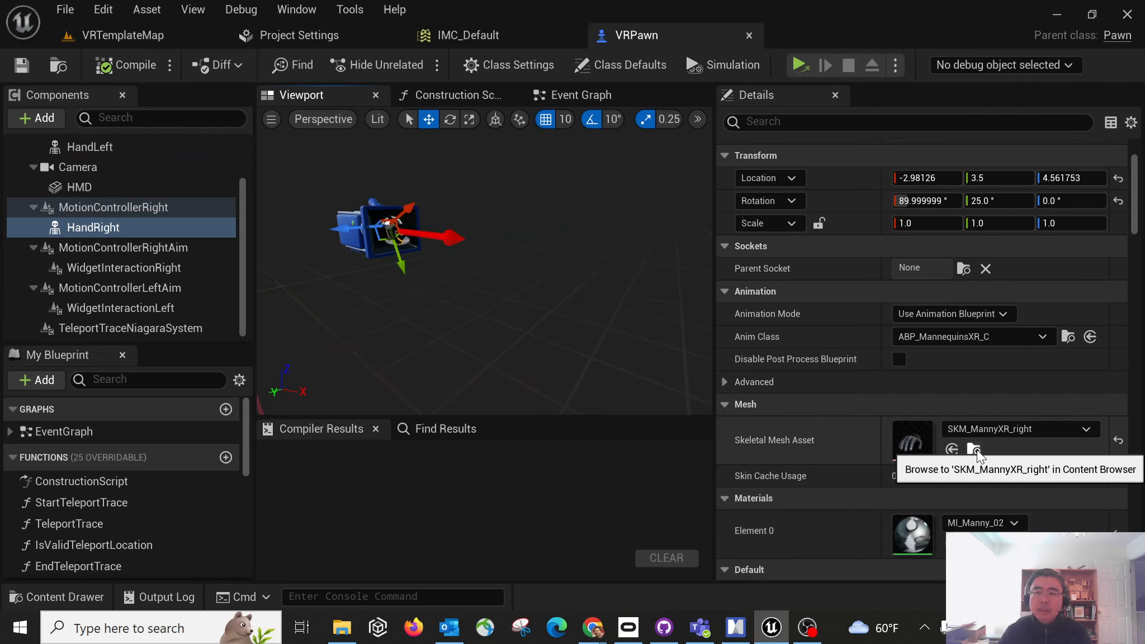
{"action": "scroll", "coordinate": [972, 464], "scroll_direction": "down", "scroll_amount": 1}
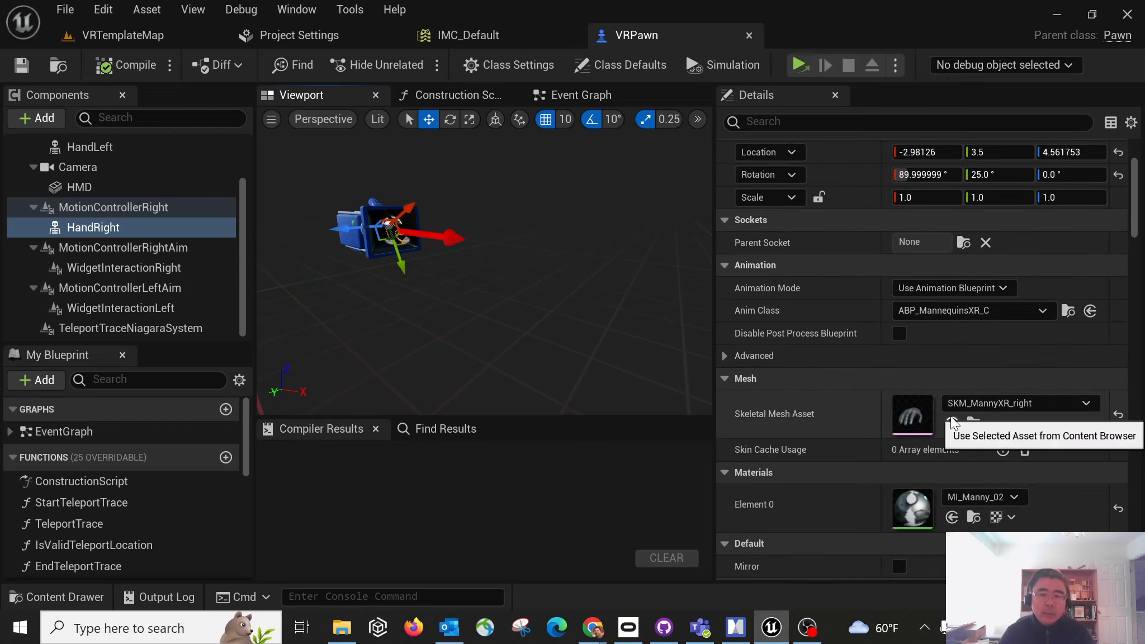
{"action": "double_click", "coordinate": [916, 420]}
{"action": "mouse_move", "coordinate": [431, 341]}
{"action": "left_mouse_down"}
{"action": "mouse_move", "coordinate": [486, 366]}
{"action": "mouse_move", "coordinate": [501, 297]}
{"action": "mouse_move", "coordinate": [426, 349]}
{"action": "mouse_move", "coordinate": [432, 341]}
{"action": "left_mouse_up"}
{"action": "left_click", "coordinate": [501, 316]}
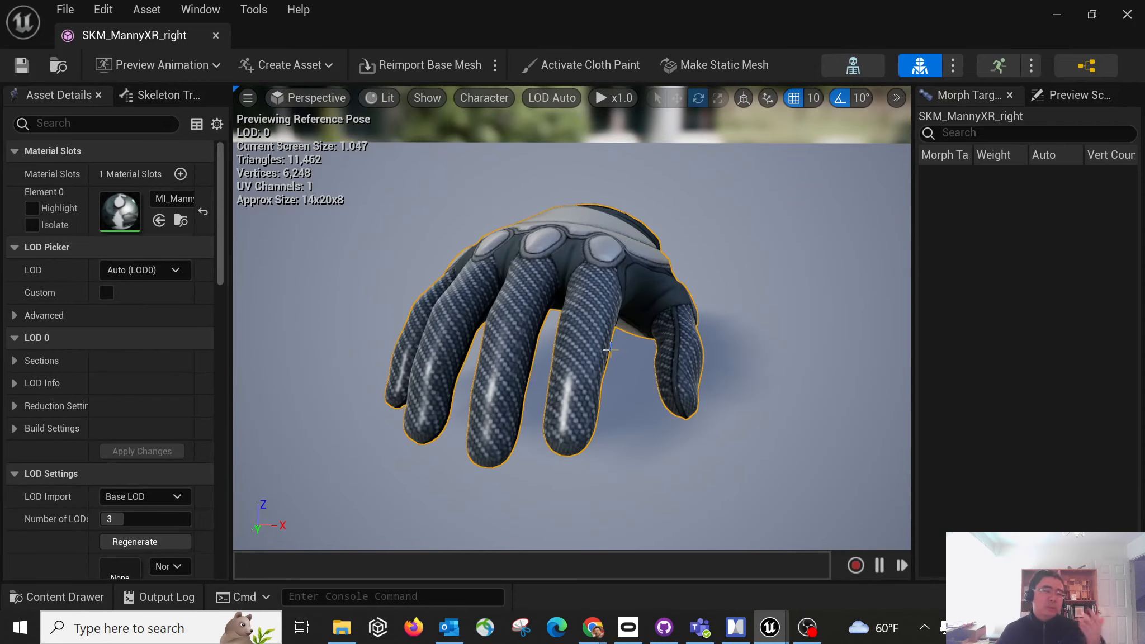
{"action": "scroll", "coordinate": [620, 344], "scroll_direction": "down", "scroll_amount": 2}
{"action": "left_click_drag", "start_coordinate": [665, 381], "coordinate": [475, 364], "text": "alt"}
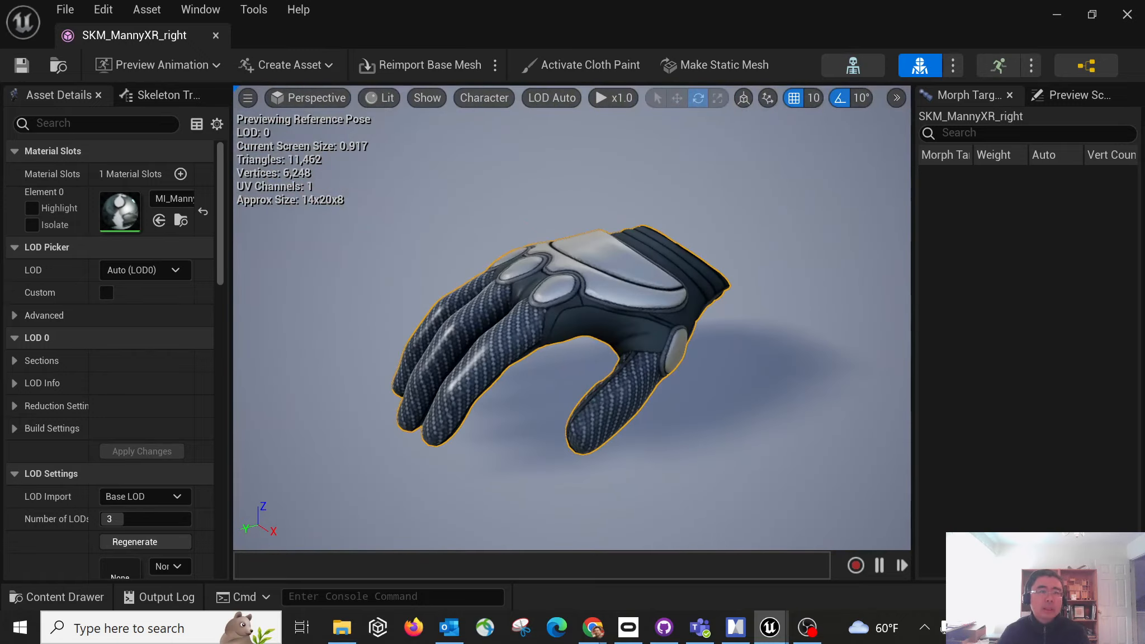
{"action": "left_click_drag", "start_coordinate": [647, 386], "coordinate": [626, 234], "text": "alt"}
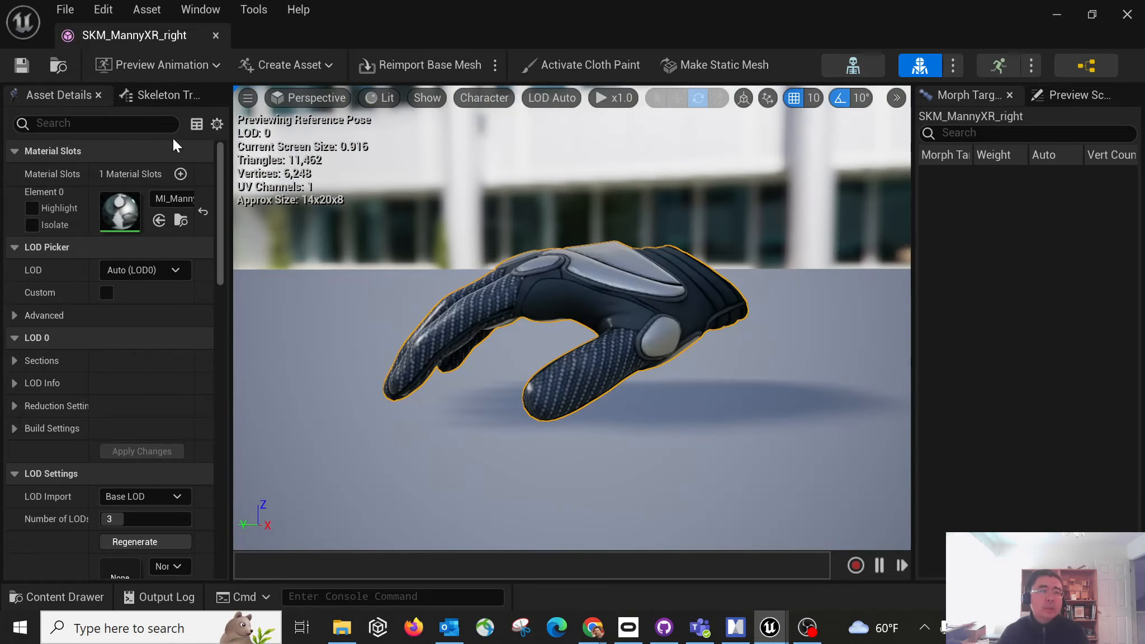
{"action": "left_click", "coordinate": [216, 35]}
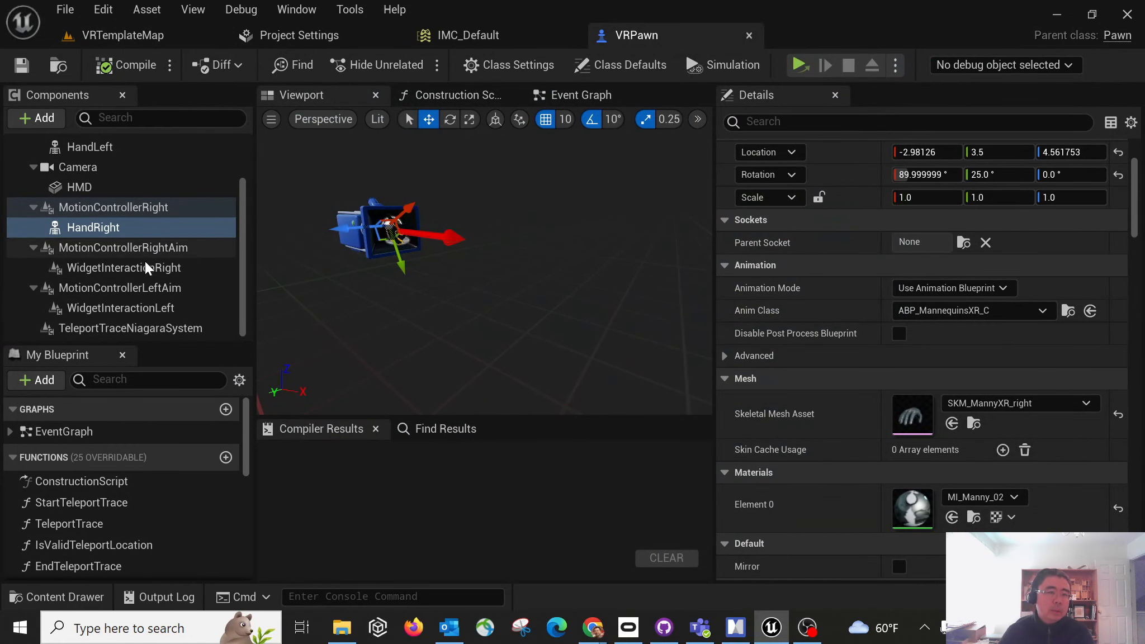
Step: Inspect VRPawn's MotionControllerRightAim, WidgetInteractionLeft and HMD components, framing the HMD in the preview
{"action": "left_click", "coordinate": [173, 250]}
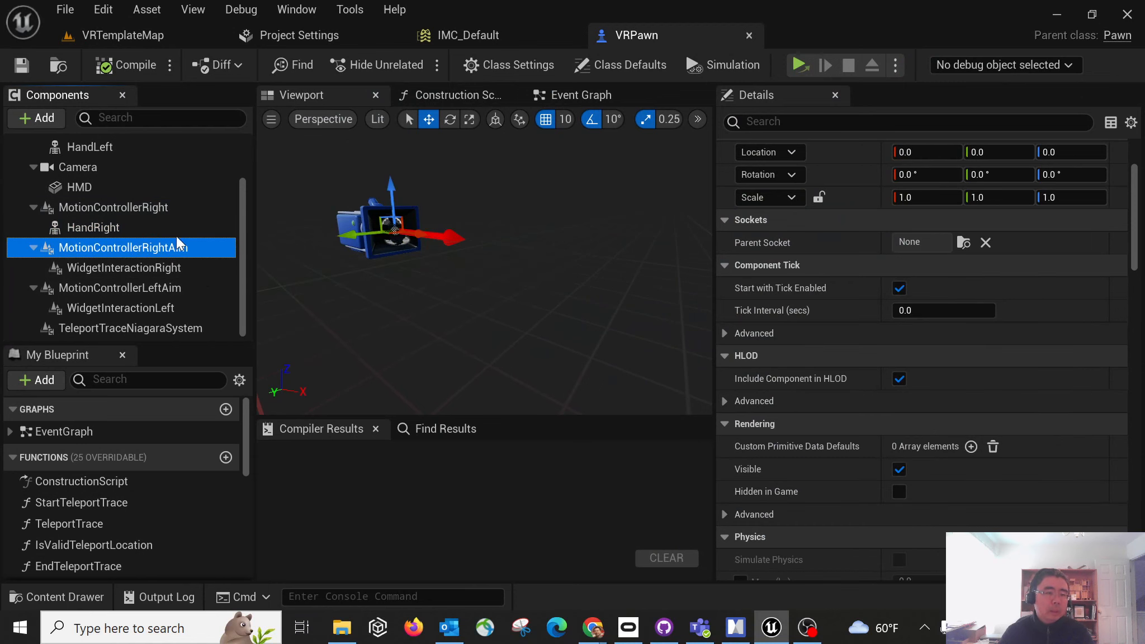
{"action": "left_click", "coordinate": [169, 312]}
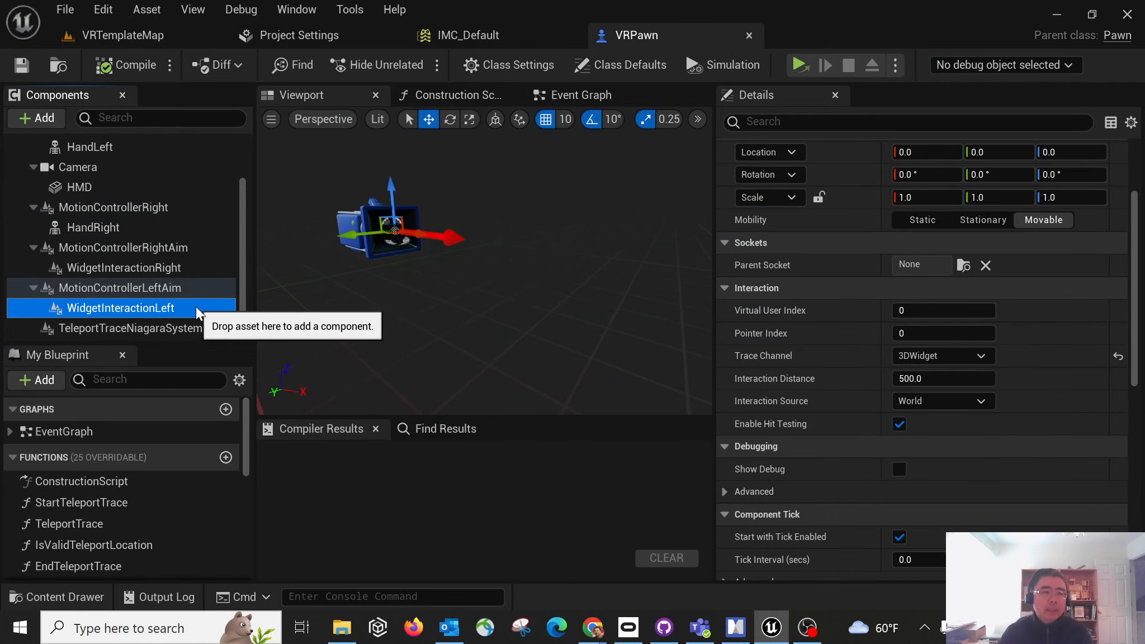
{"action": "scroll", "coordinate": [196, 306], "scroll_direction": "up", "scroll_amount": 2}
{"action": "left_click", "coordinate": [79, 241]}
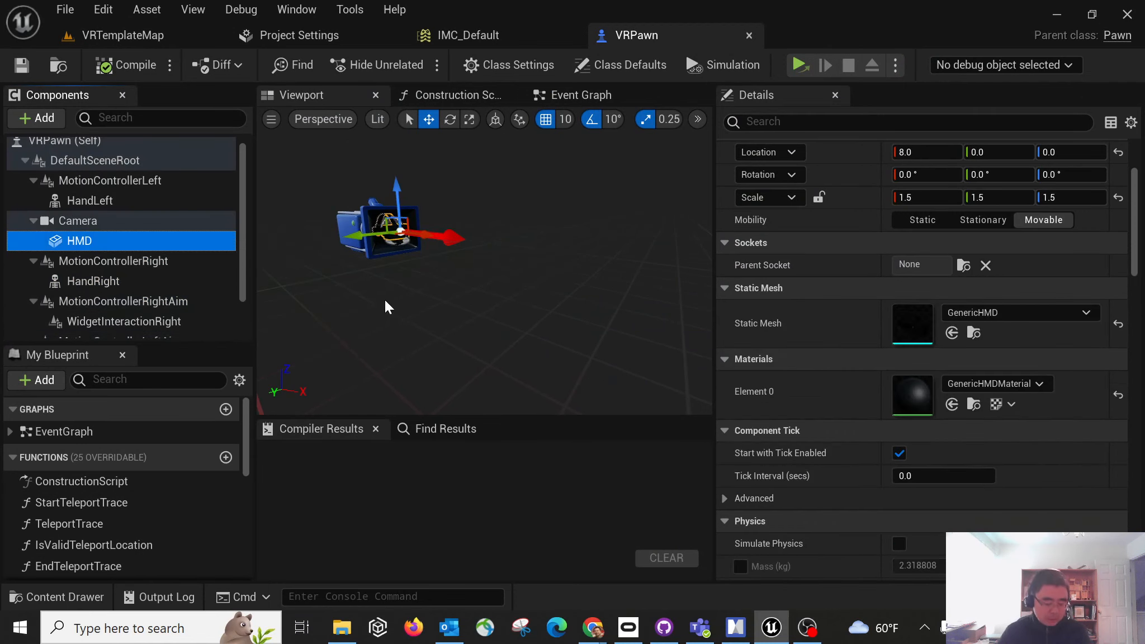
{"action": "key", "text": "f"}
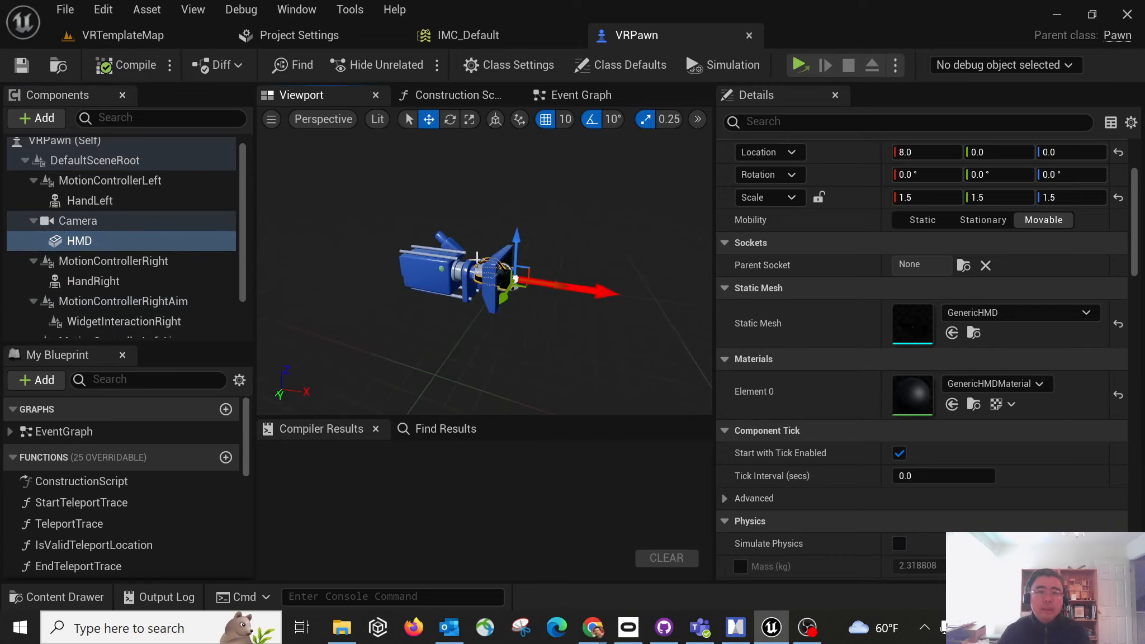
{"action": "scroll", "coordinate": [537, 285], "scroll_direction": "up", "scroll_amount": 5}
{"action": "key", "text": "f"}
{"action": "left_click_drag", "start_coordinate": [440, 262], "coordinate": [414, 264], "text": "alt"}
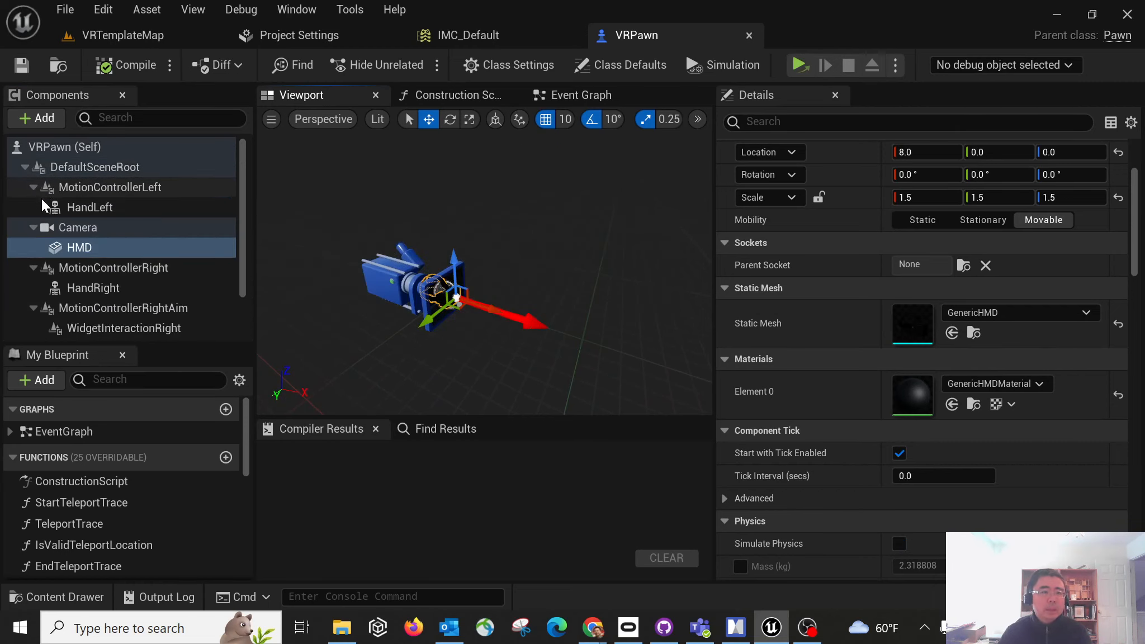
Step: Collapse the MotionControllerLeft branch, select the VRPawn root, and review the pawn's full component hierarchy
{"action": "left_click", "coordinate": [34, 187]}
{"action": "left_click", "coordinate": [56, 147]}
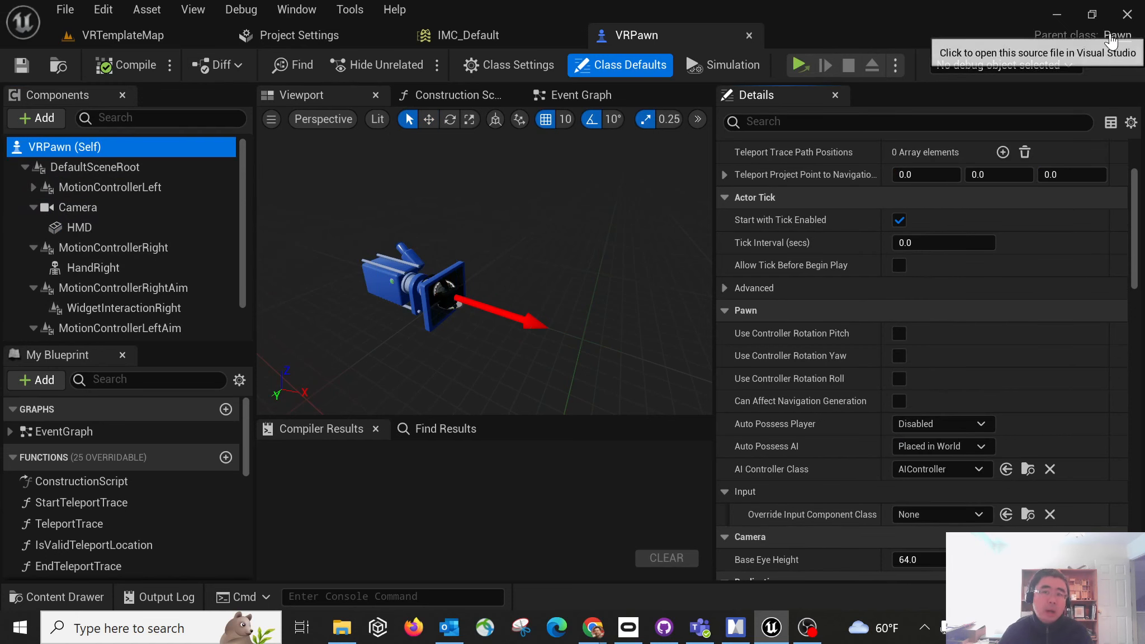
{"action": "left_click_drag", "start_coordinate": [242, 157], "coordinate": [246, 257]}
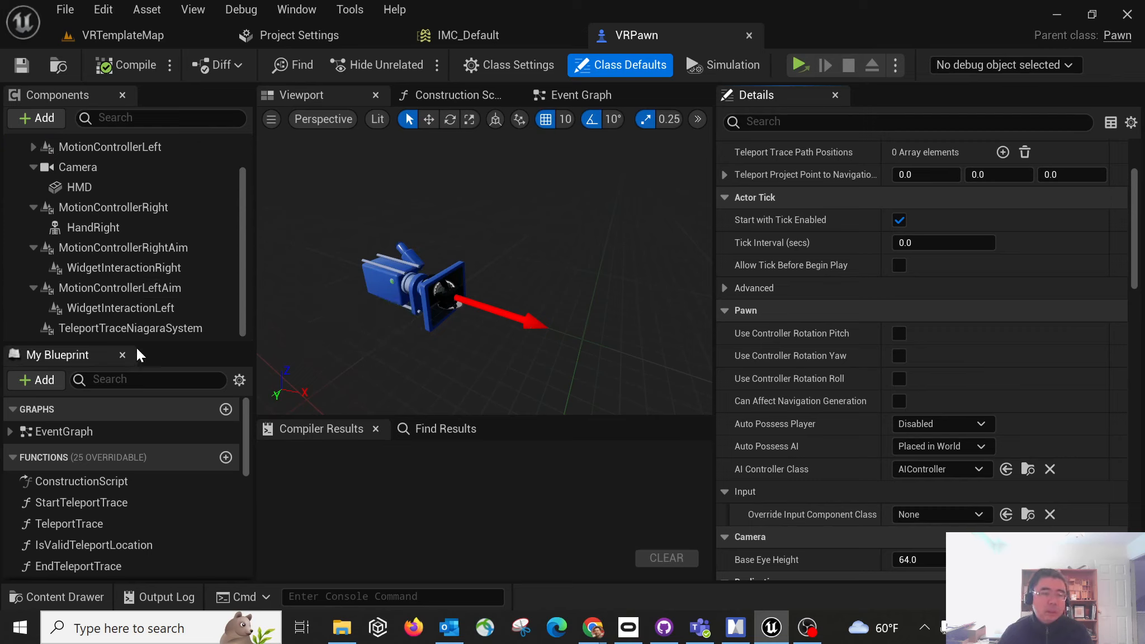
{"action": "left_click_drag", "start_coordinate": [241, 287], "coordinate": [244, 213]}
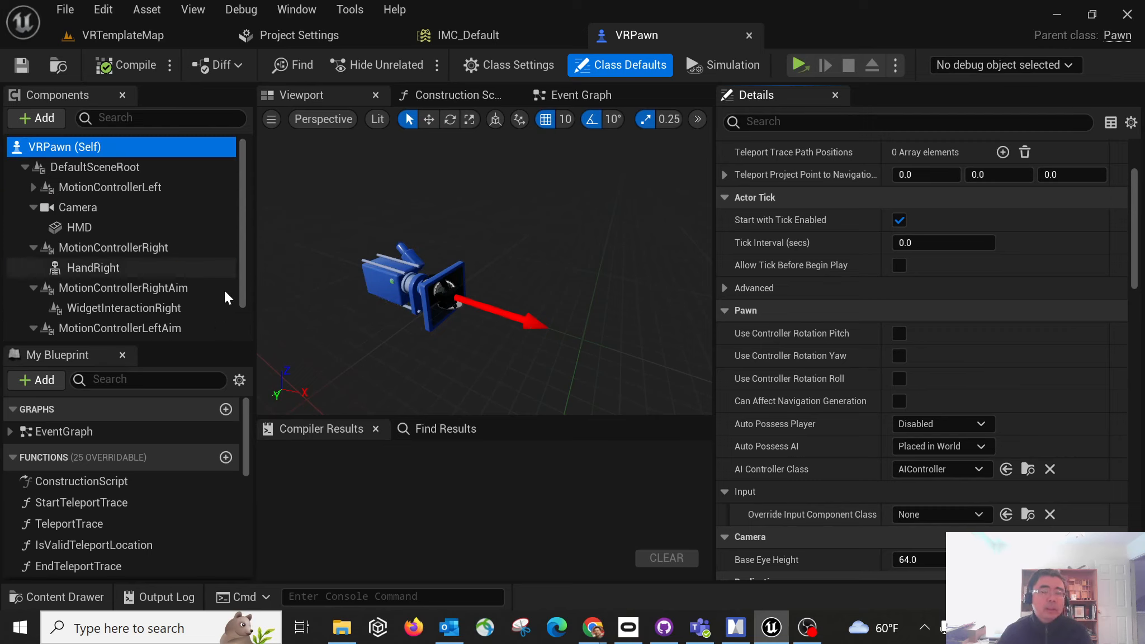
{"action": "mouse_move", "coordinate": [413, 232]}
{"action": "right_mouse_down"}
{"action": "mouse_move", "coordinate": [407, 240]}
{"action": "mouse_move", "coordinate": [426, 232]}
{"action": "right_mouse_up"}
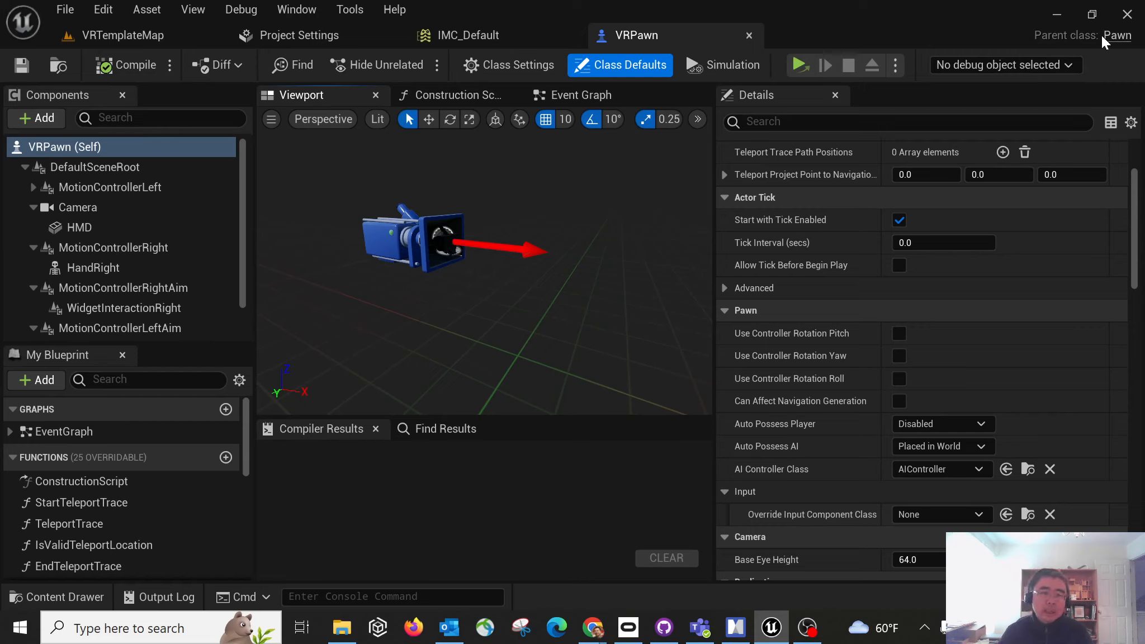
{"action": "left_click", "coordinate": [68, 11]}
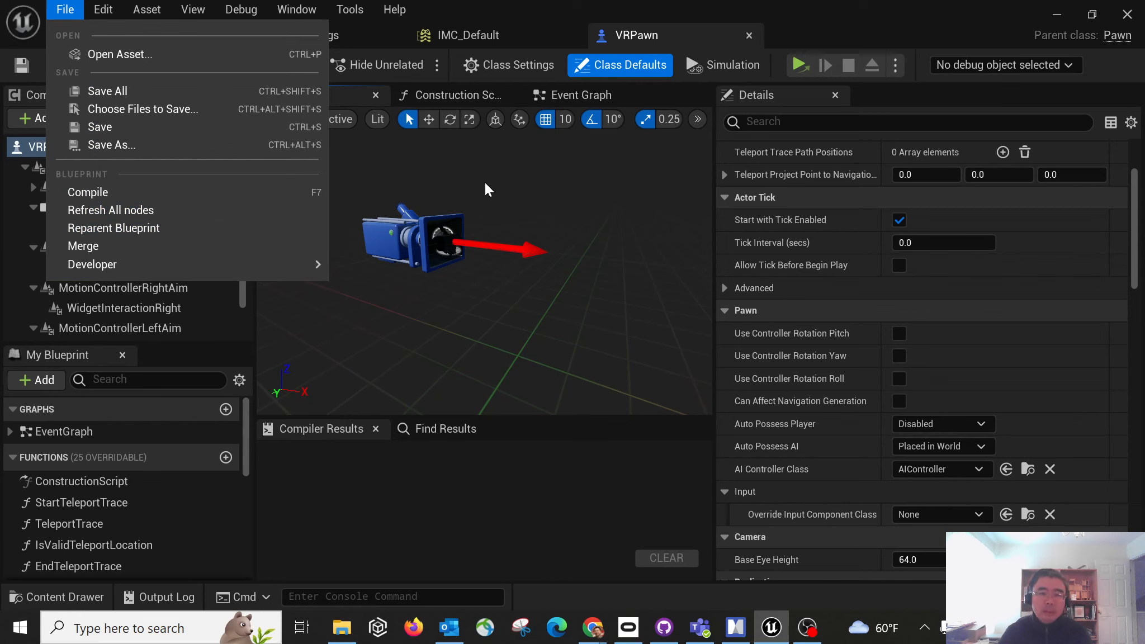
{"action": "left_click", "coordinate": [525, 180]}
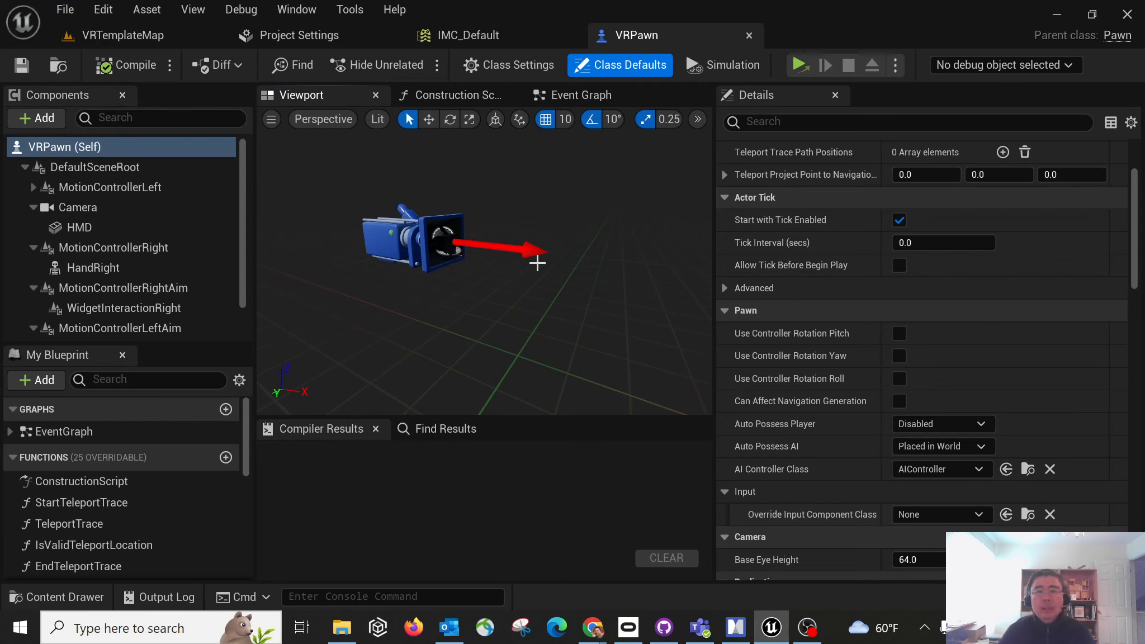
{"action": "left_click_drag", "start_coordinate": [505, 277], "coordinate": [505, 316]}
Step: Open VRPawn's Event Graph and examine the Begin Play nodes up to Set Tracking Origin
{"action": "left_click", "coordinate": [591, 95]}
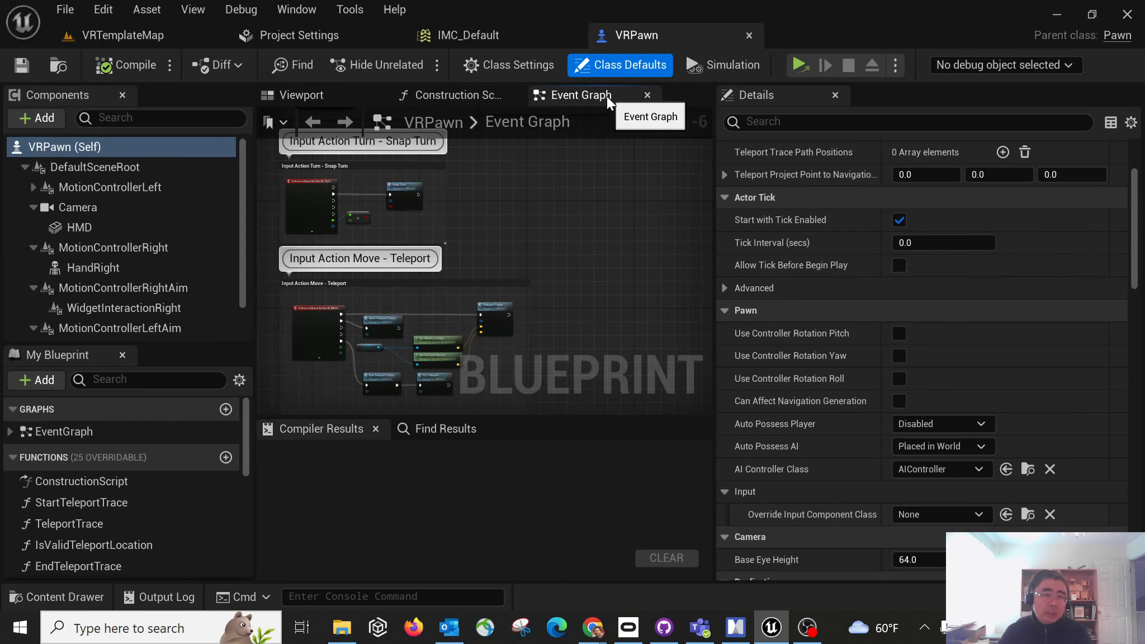
{"action": "right_click_drag", "start_coordinate": [534, 192], "coordinate": [556, 337]}
{"action": "scroll", "coordinate": [556, 337], "scroll_direction": "down", "scroll_amount": 5}
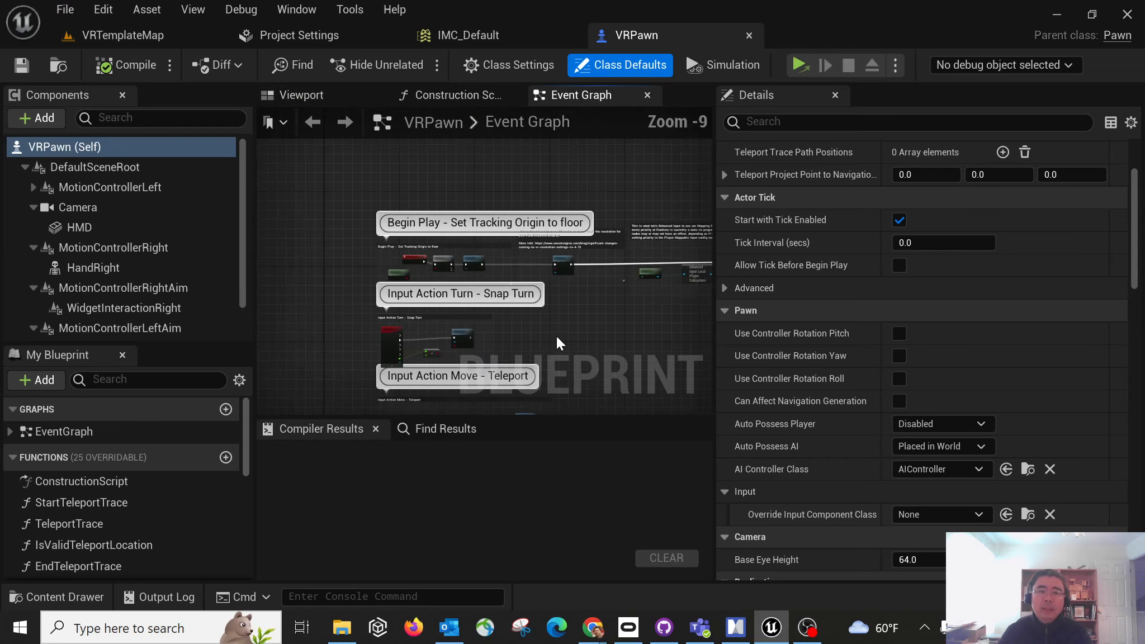
{"action": "right_click_drag", "start_coordinate": [373, 285], "coordinate": [286, 207]}
{"action": "scroll", "coordinate": [372, 248], "scroll_direction": "up", "scroll_amount": 3}
{"action": "scroll", "coordinate": [372, 247], "scroll_direction": "up", "scroll_amount": 6}
{"action": "right_click_drag", "start_coordinate": [386, 310], "coordinate": [440, 382]}
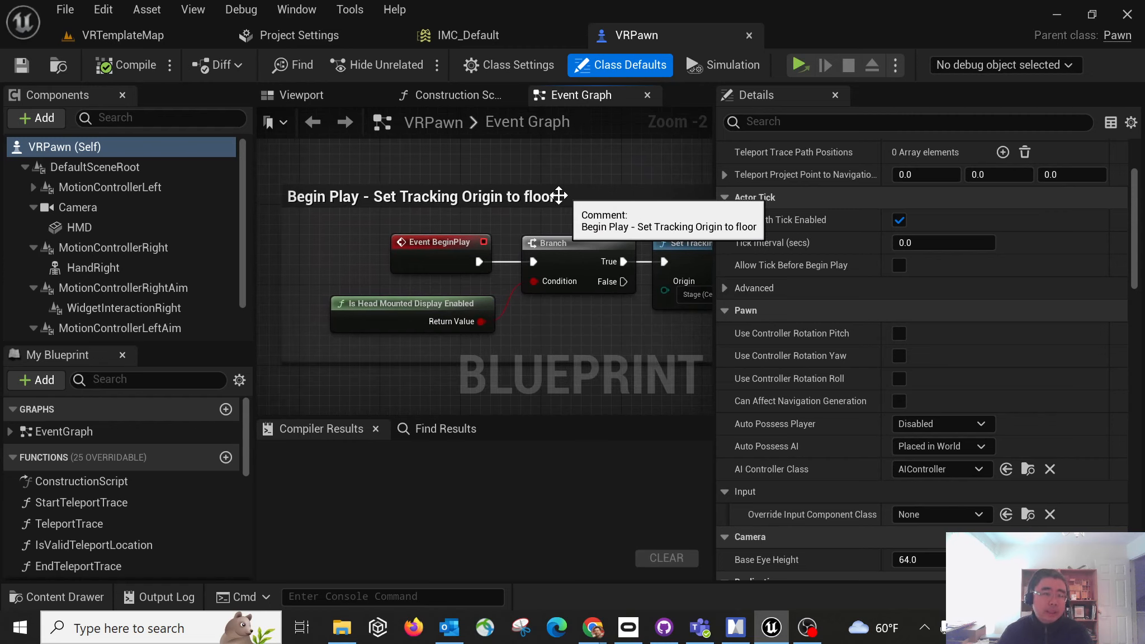
{"action": "right_click_drag", "start_coordinate": [646, 194], "coordinate": [385, 174]}
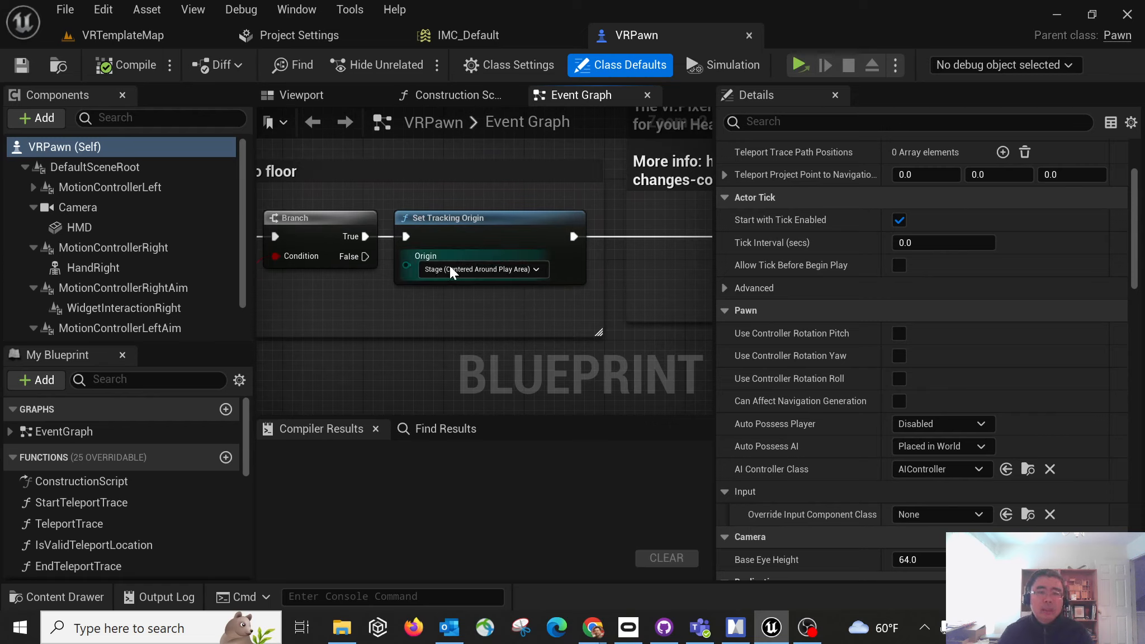
Step: List the Origin options of the Set Tracking Origin node in VRPawn's event graph
{"action": "scroll", "coordinate": [440, 307], "scroll_direction": "up", "scroll_amount": 1}
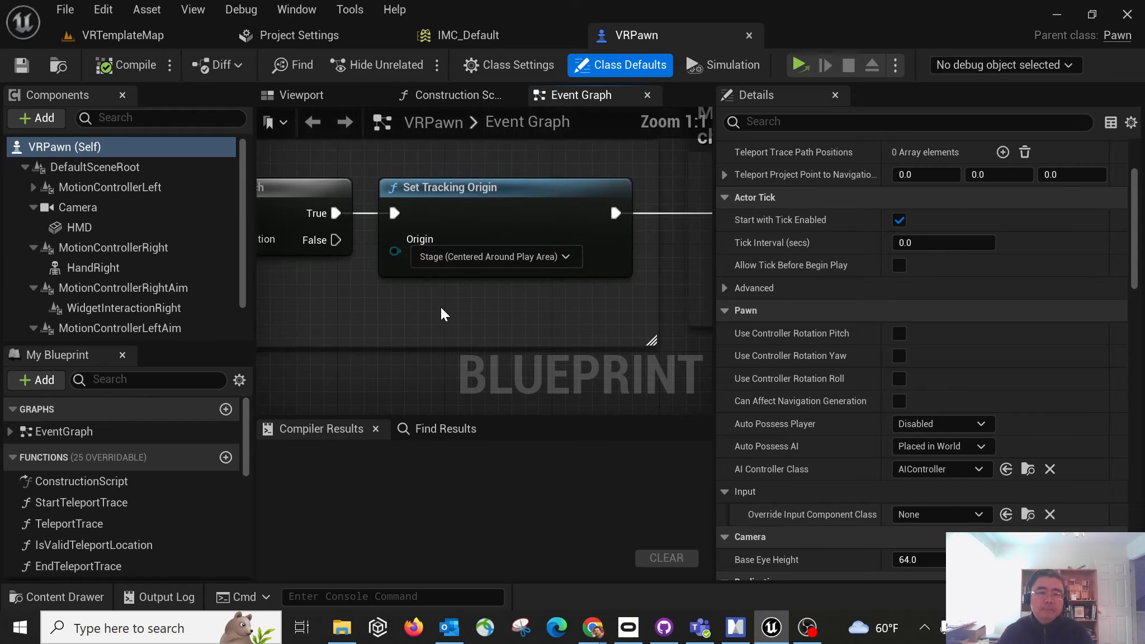
{"action": "left_click", "coordinate": [470, 256]}
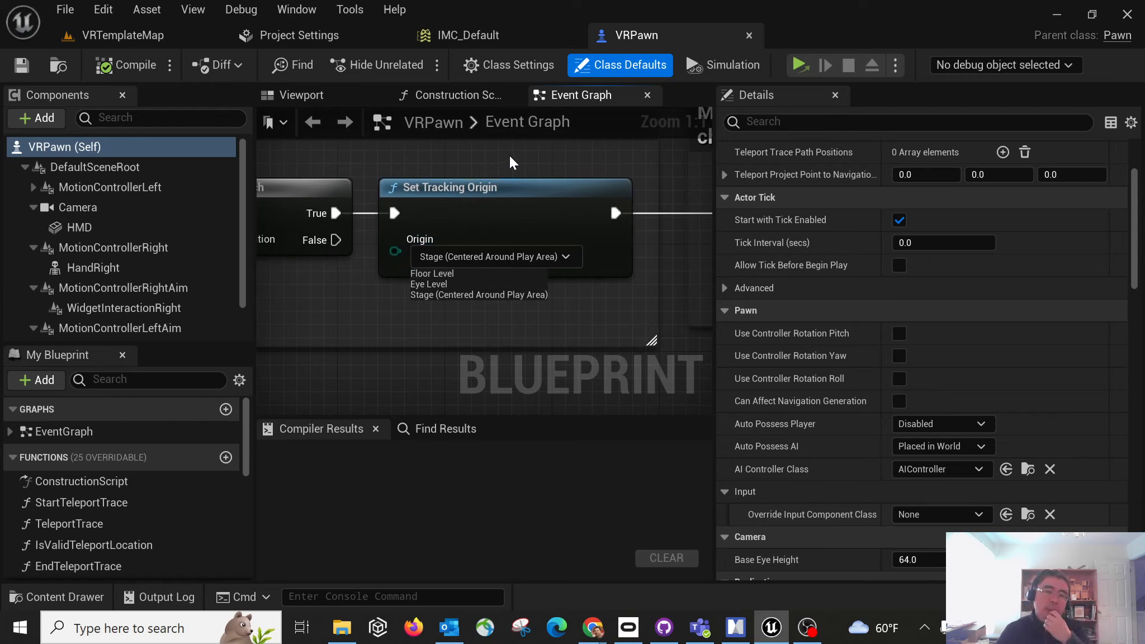
{"action": "scroll", "coordinate": [468, 294], "scroll_direction": "down", "scroll_amount": 3}
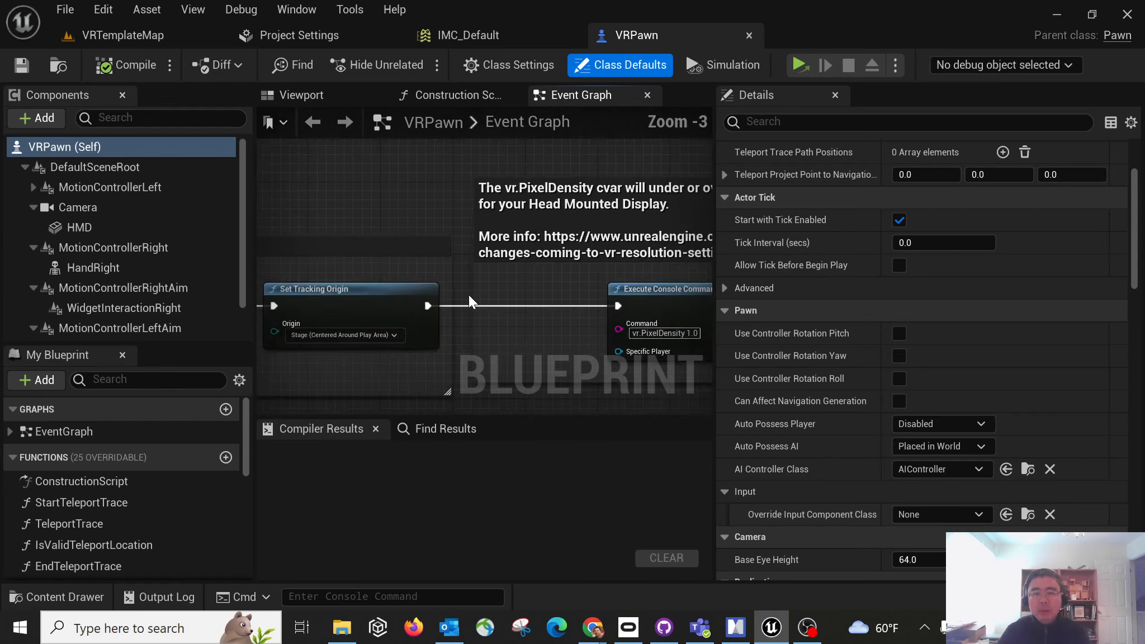
Step: Examine the Execute Console Command node that runs vr.PixelDensity 1.0 and the comment explaining it
{"action": "scroll", "coordinate": [468, 294], "scroll_direction": "down", "scroll_amount": 2}
{"action": "right_click_drag", "start_coordinate": [475, 210], "coordinate": [366, 131]}
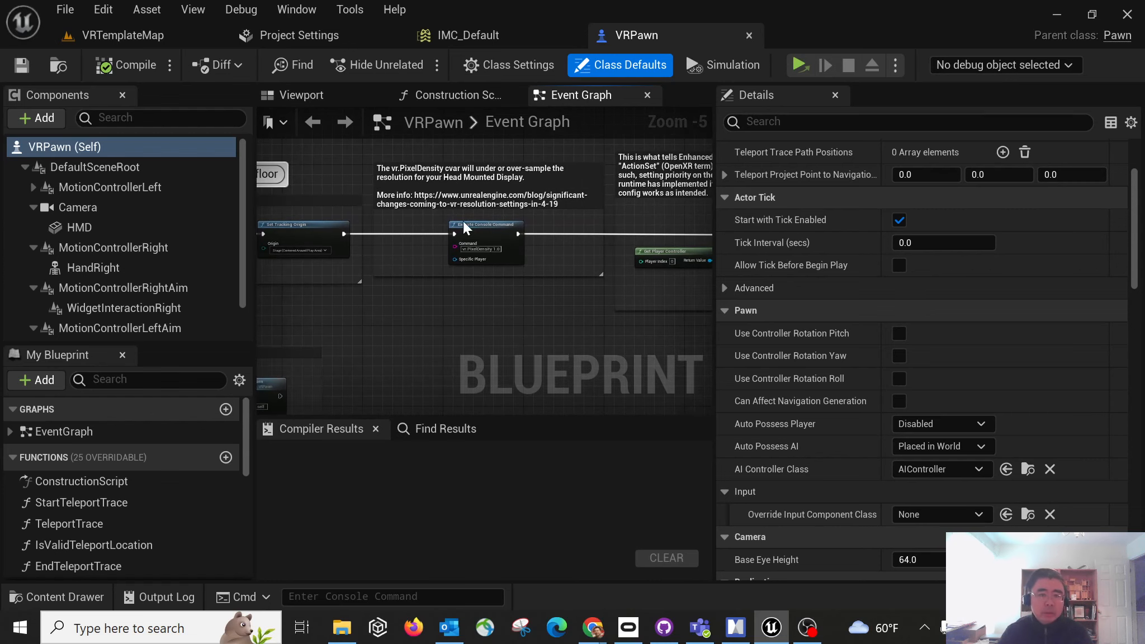
{"action": "scroll", "coordinate": [463, 221], "scroll_direction": "up", "scroll_amount": 5}
{"action": "scroll", "coordinate": [488, 287], "scroll_direction": "down", "scroll_amount": 2}
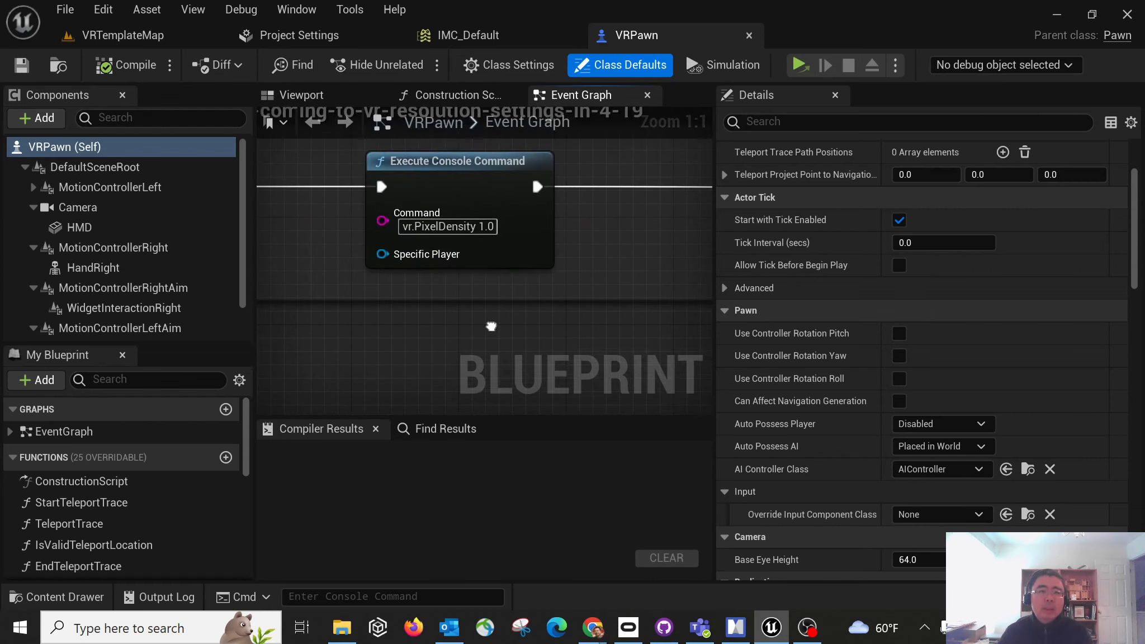
{"action": "left_click", "coordinate": [466, 248]}
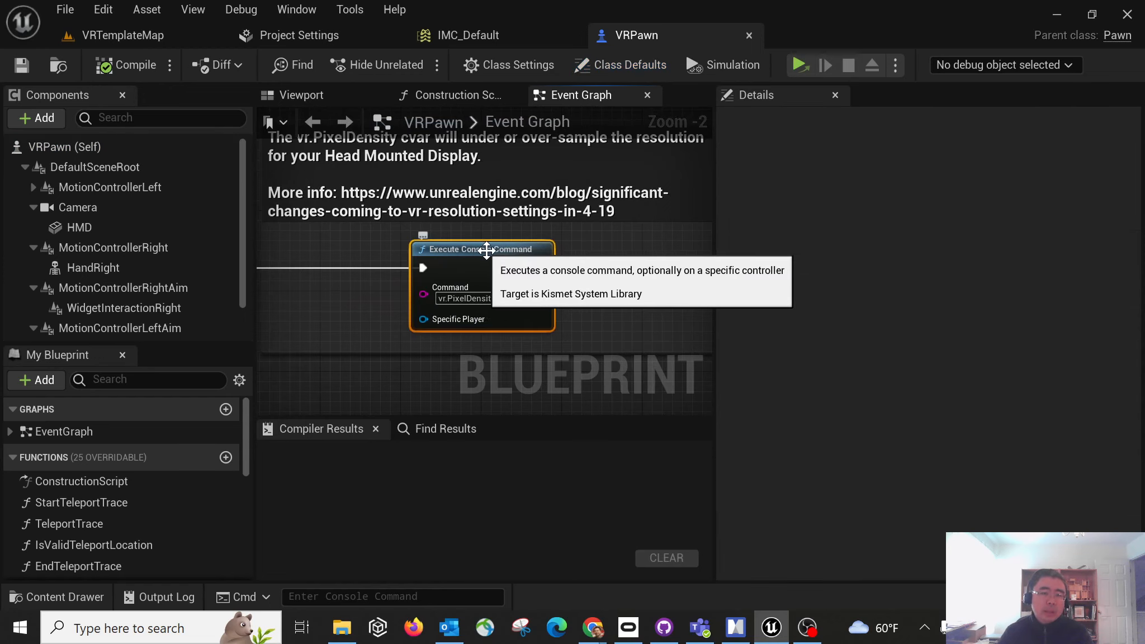
{"action": "scroll", "coordinate": [495, 318], "scroll_direction": "up", "scroll_amount": 2}
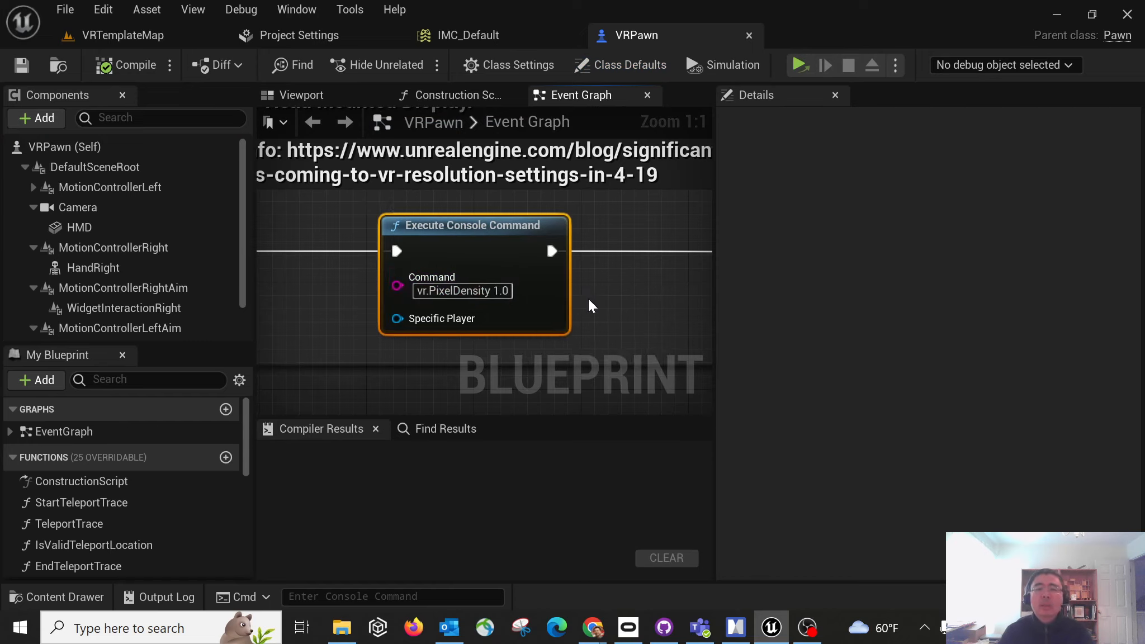
Step: Examine the Enhanced Input comment and the Get Player Controller and Enhanced Input Local Player Subsystem nodes after the console command
{"action": "right_click_drag", "start_coordinate": [589, 299], "coordinate": [314, 297]}
{"action": "scroll", "coordinate": [395, 312], "scroll_direction": "down", "scroll_amount": 5}
{"action": "scroll", "coordinate": [294, 298], "scroll_direction": "up", "scroll_amount": 2}
{"action": "scroll", "coordinate": [294, 298], "scroll_direction": "up", "scroll_amount": 3}
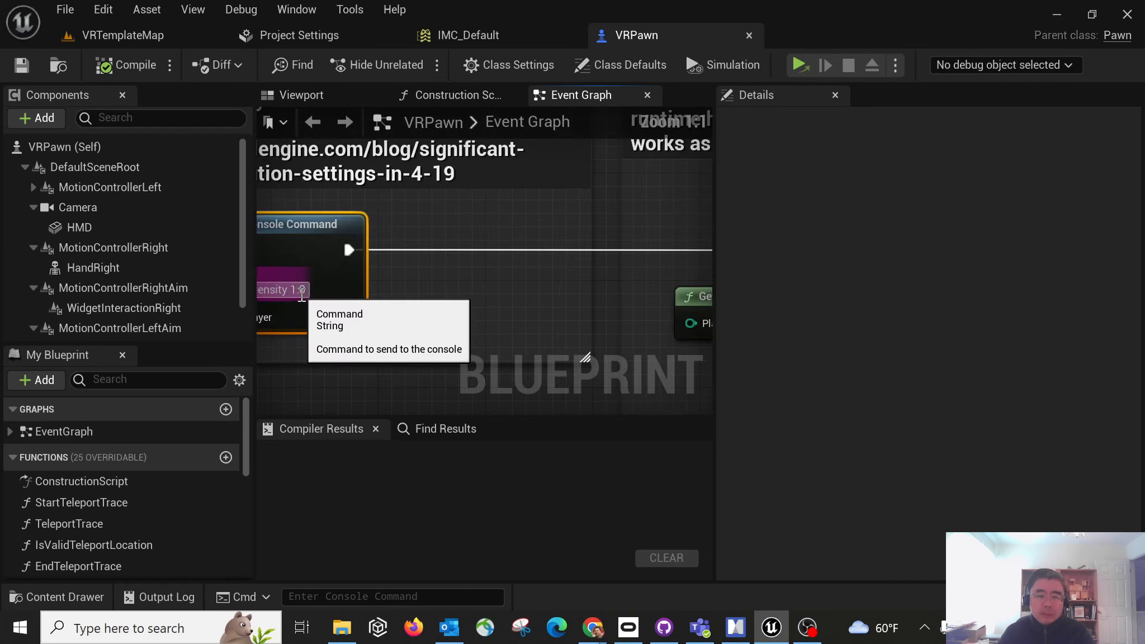
{"action": "right_click_drag", "start_coordinate": [607, 250], "coordinate": [314, 283]}
{"action": "scroll", "coordinate": [403, 301], "scroll_direction": "down", "scroll_amount": 2}
{"action": "scroll", "coordinate": [404, 302], "scroll_direction": "down", "scroll_amount": 2}
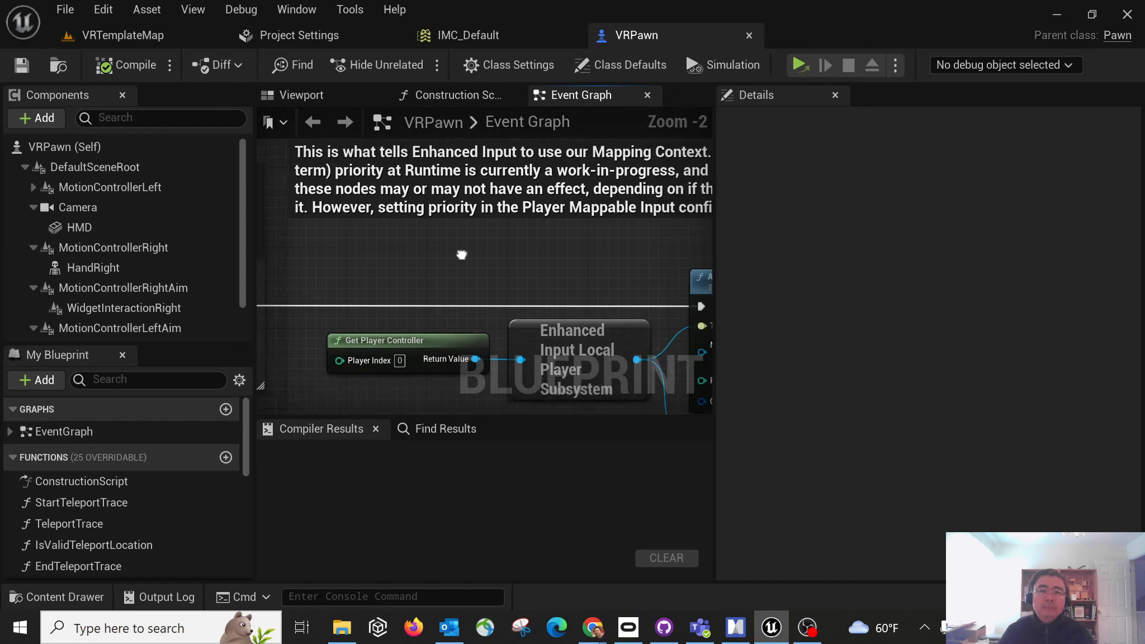
{"action": "right_click_drag", "start_coordinate": [460, 256], "coordinate": [507, 219]}
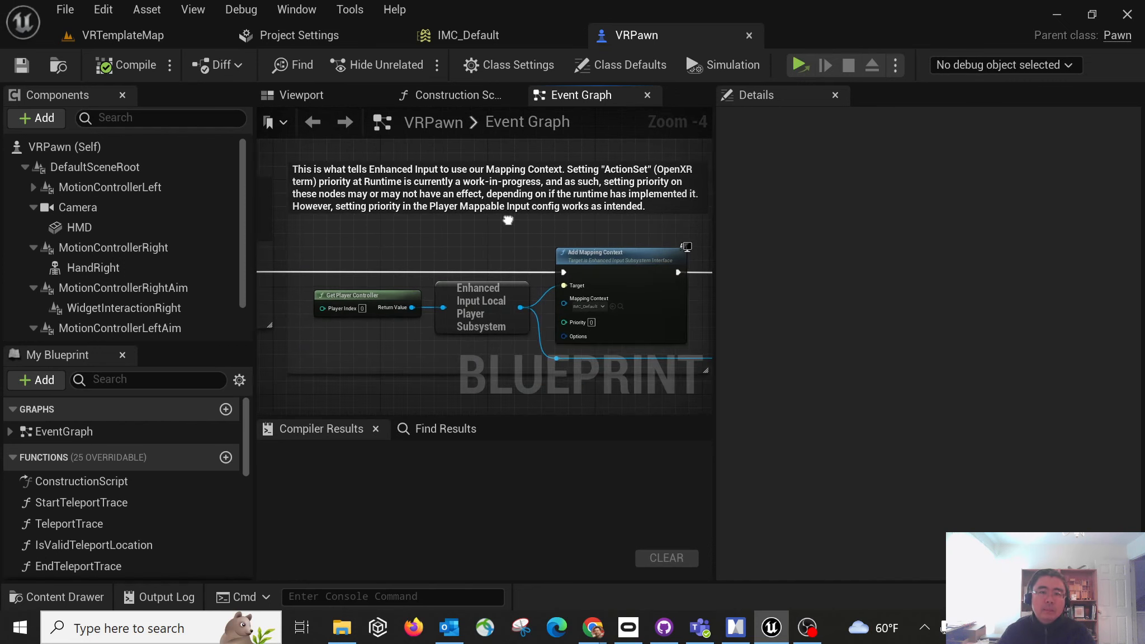
{"action": "scroll", "coordinate": [480, 302], "scroll_direction": "up", "scroll_amount": 4}
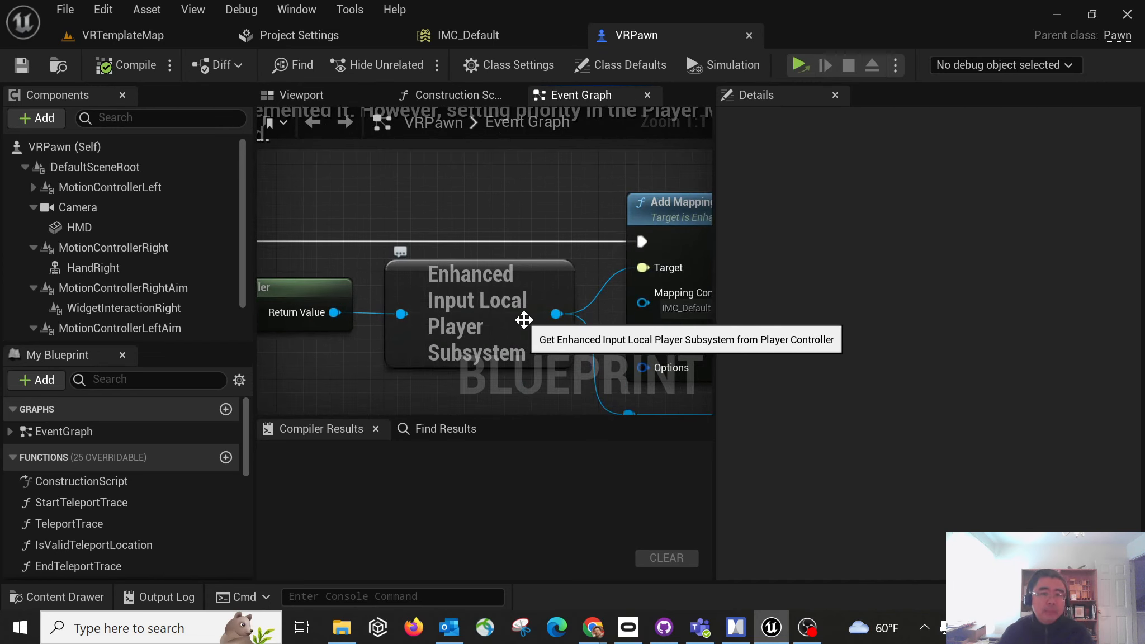
Step: Locate the IMC_Default asset used by the first Add Mapping Context node among the project files, and return to VRPawn
{"action": "right_click_drag", "start_coordinate": [575, 221], "coordinate": [312, 126]}
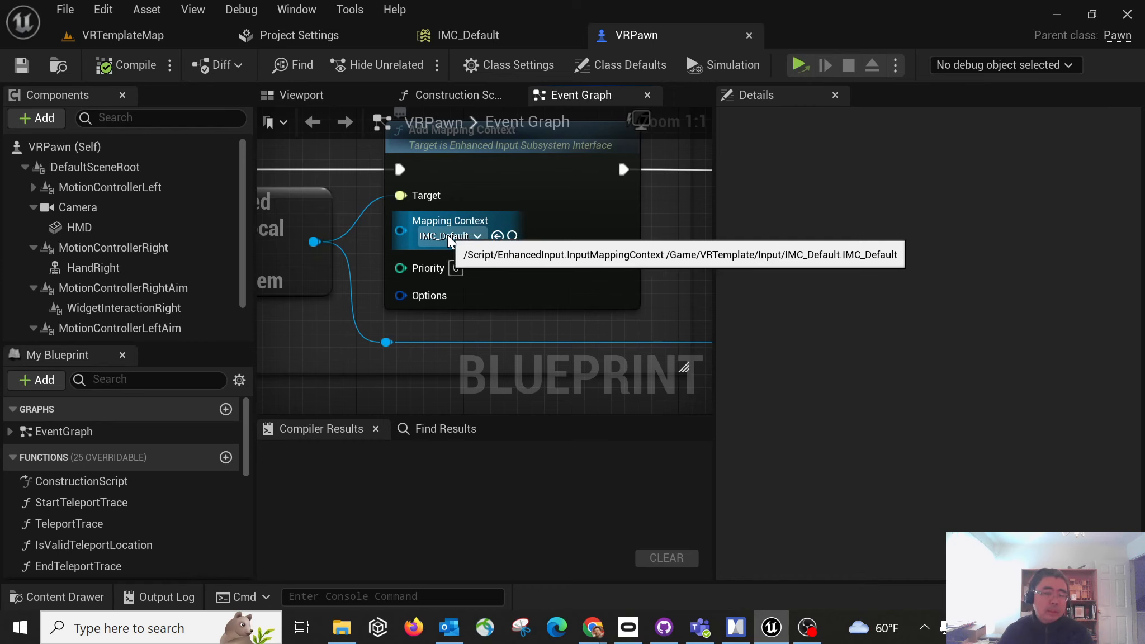
{"action": "left_click", "coordinate": [497, 236]}
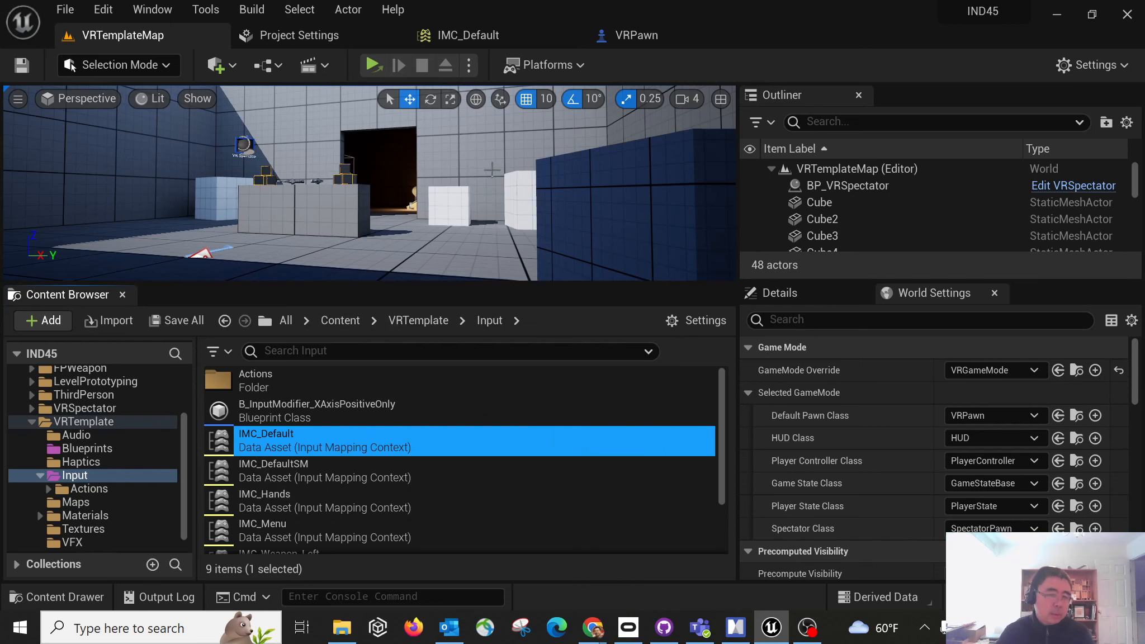
{"action": "left_click", "coordinate": [634, 36]}
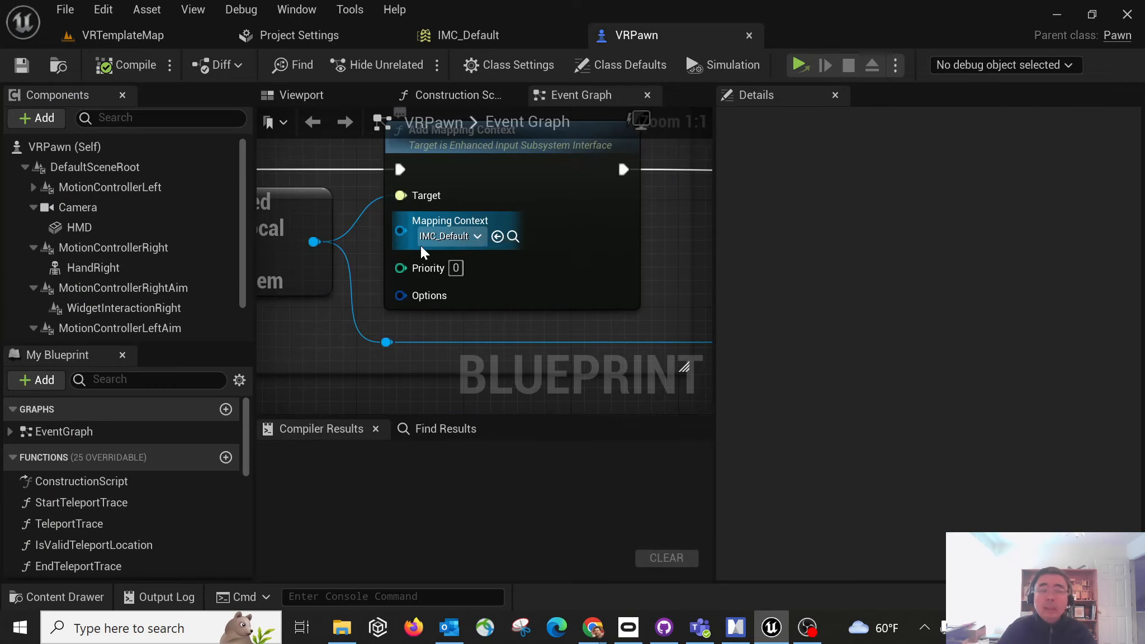
Step: Switch to MindManager and review how the Unreal_newInput map links mapping contexts and input actions to the BP pawn topic
{"action": "left_click", "coordinate": [736, 627]}
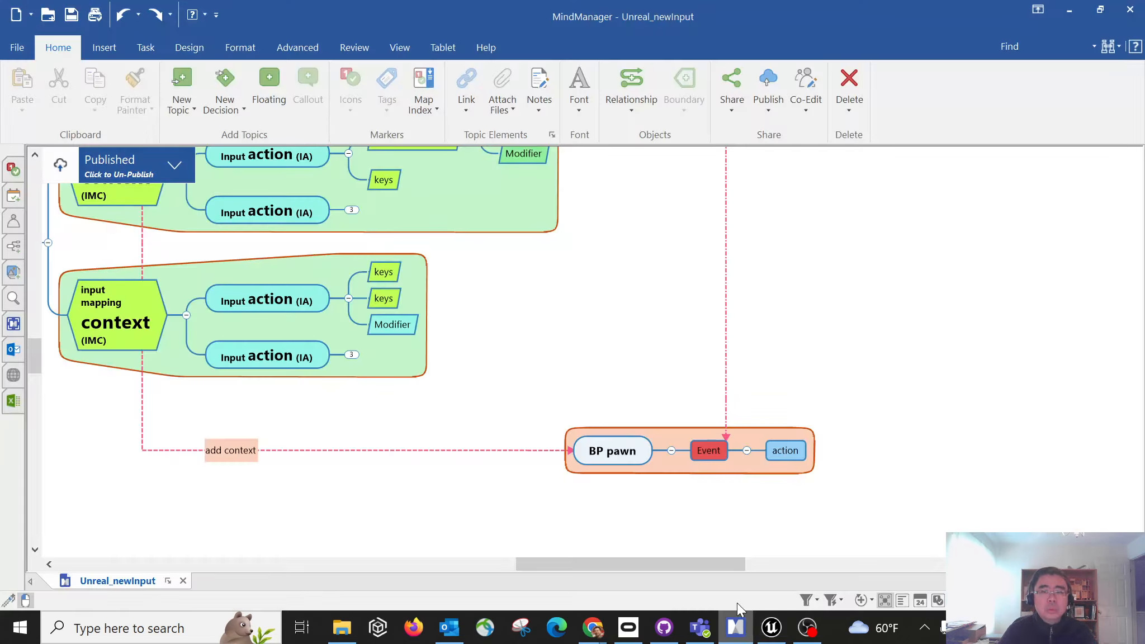
{"action": "left_click_drag", "start_coordinate": [560, 340], "coordinate": [660, 425]}
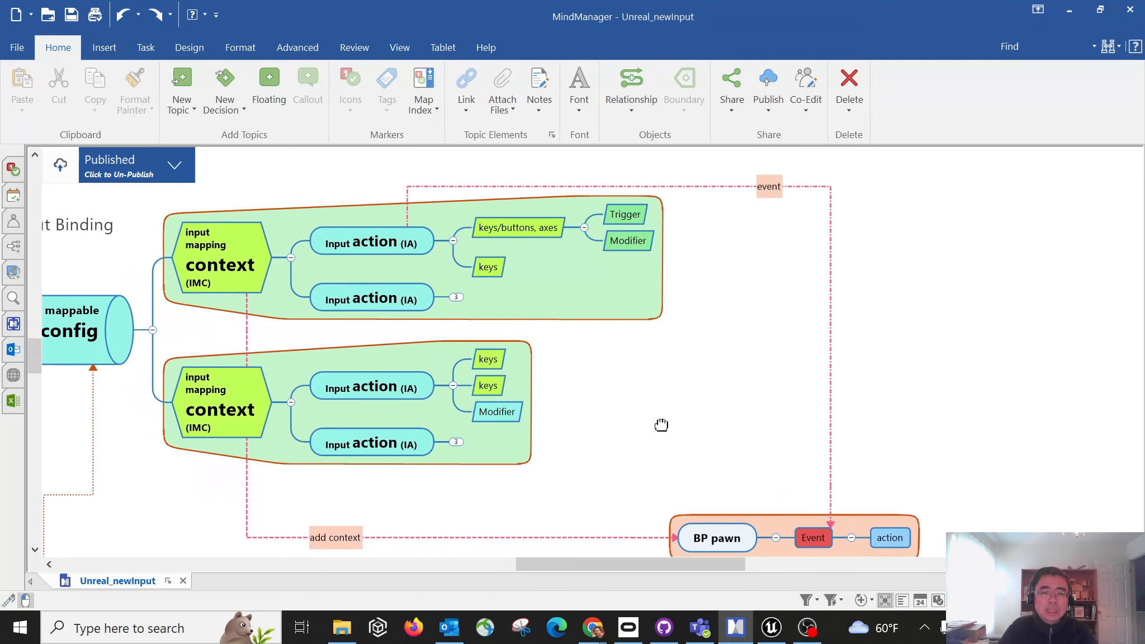
{"action": "left_click", "coordinate": [722, 541]}
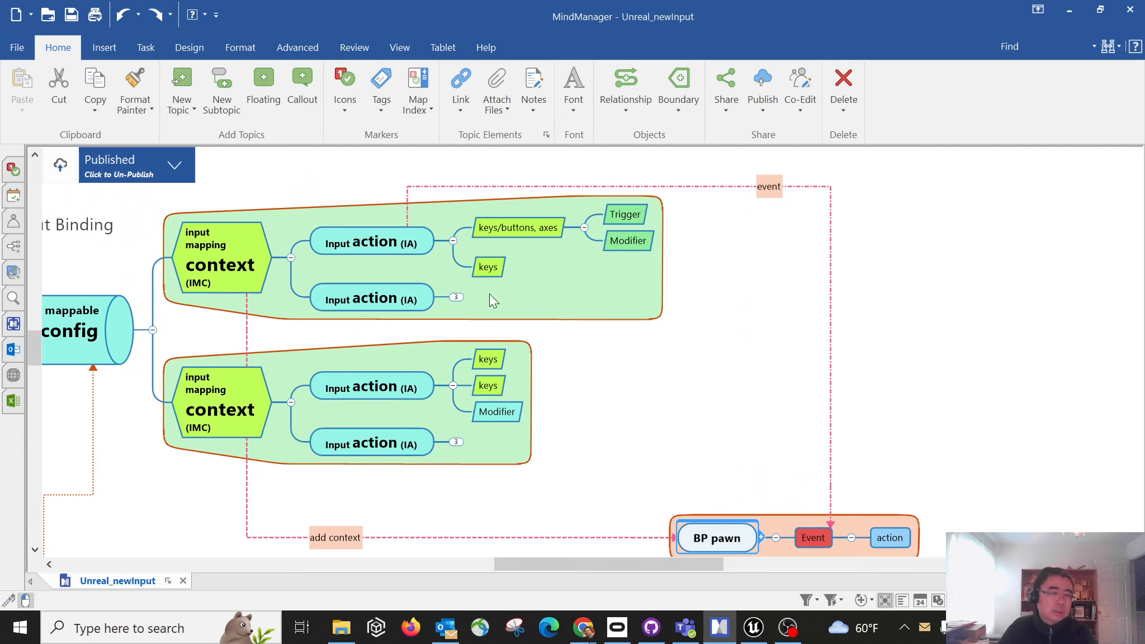
{"action": "left_click", "coordinate": [1107, 408]}
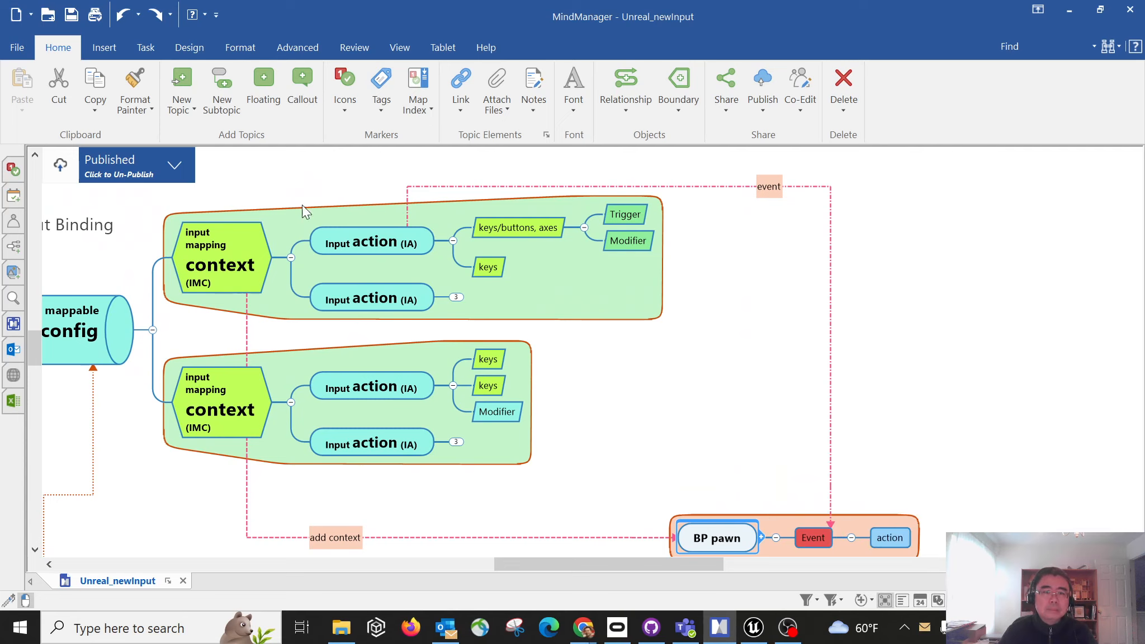
{"action": "scroll", "coordinate": [700, 400], "scroll_direction": "down", "scroll_amount": 1}
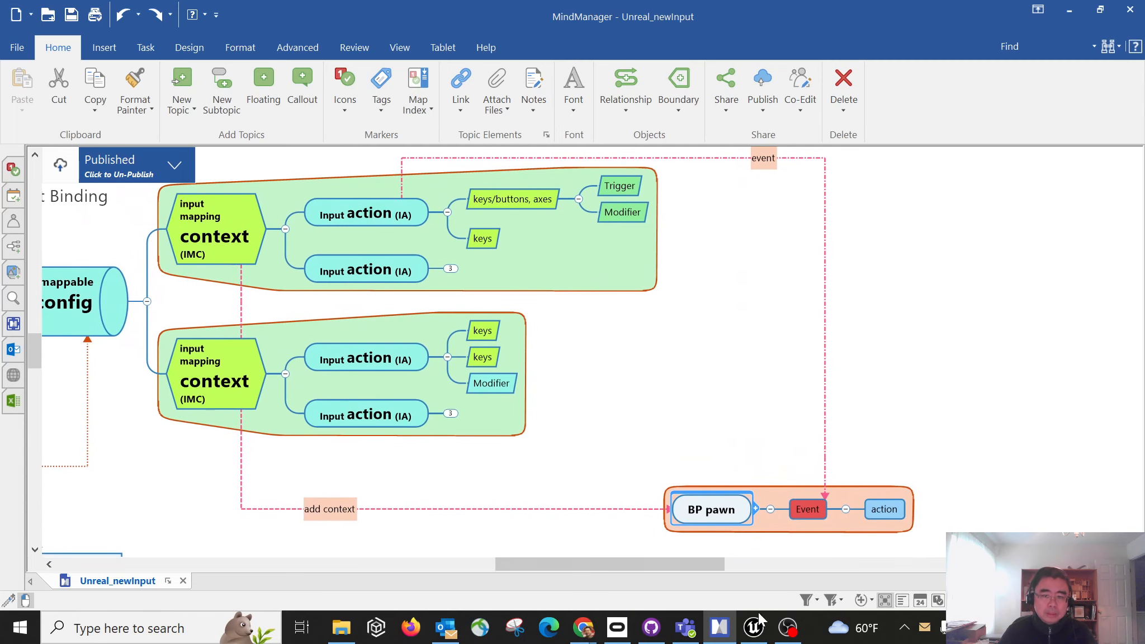
Step: Return to Unreal Editor and examine the second Add Mapping Context node, which uses IMC_Hands, and its connection to the first
{"action": "left_click", "coordinate": [754, 627]}
{"action": "right_click_drag", "start_coordinate": [667, 248], "coordinate": [402, 240]}
{"action": "scroll", "coordinate": [402, 240], "scroll_direction": "down", "scroll_amount": 2}
{"action": "mouse_move", "coordinate": [465, 221]}
{"action": "right_mouse_down"}
{"action": "mouse_move", "coordinate": [396, 219]}
{"action": "mouse_move", "coordinate": [631, 209]}
{"action": "mouse_move", "coordinate": [446, 225]}
{"action": "right_mouse_up"}
{"action": "scroll", "coordinate": [572, 248], "scroll_direction": "up", "scroll_amount": 2}
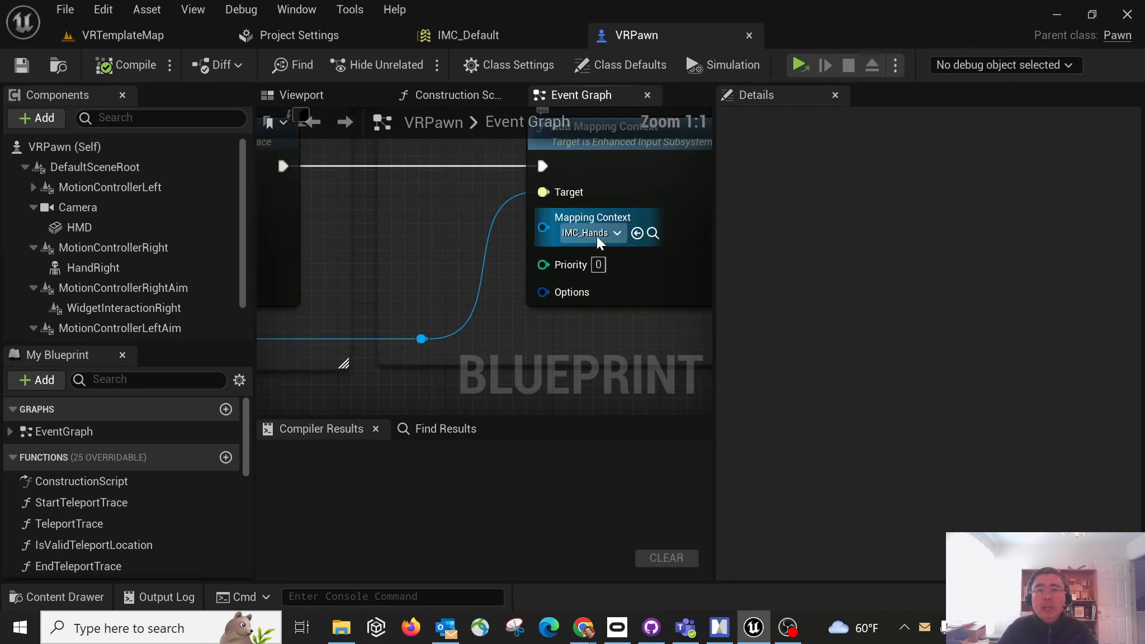
{"action": "scroll", "coordinate": [404, 231], "scroll_direction": "down", "scroll_amount": 5}
{"action": "right_click_drag", "start_coordinate": [411, 232], "coordinate": [525, 220]}
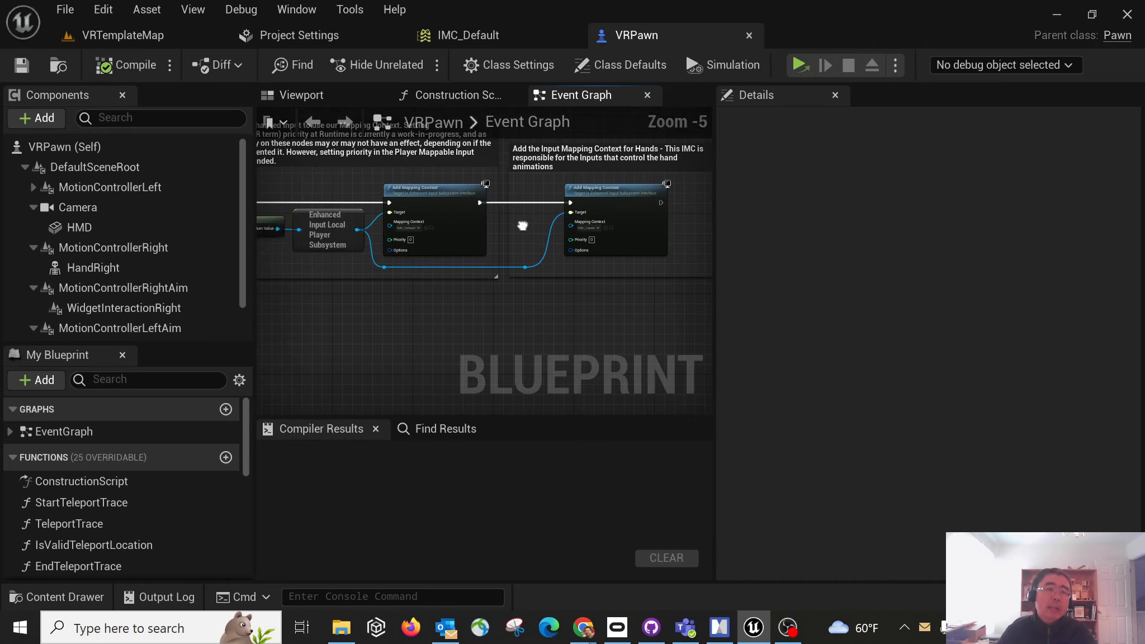
{"action": "scroll", "coordinate": [566, 257], "scroll_direction": "up", "scroll_amount": 2}
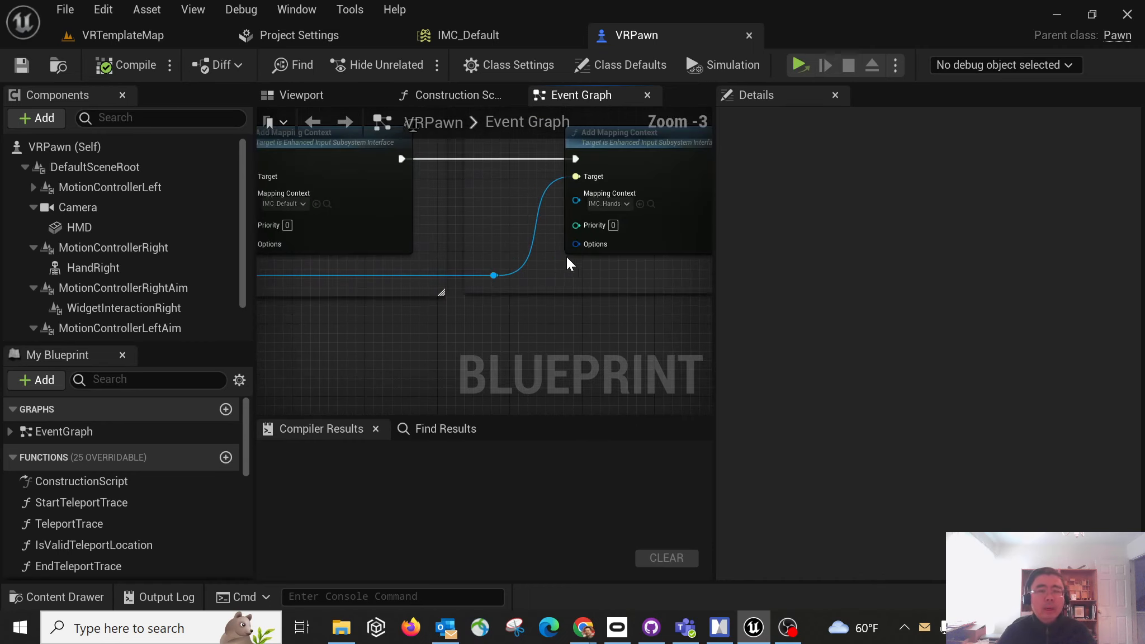
{"action": "right_click_drag", "start_coordinate": [474, 211], "coordinate": [448, 232]}
{"action": "scroll", "coordinate": [607, 236], "scroll_direction": "up", "scroll_amount": 3}
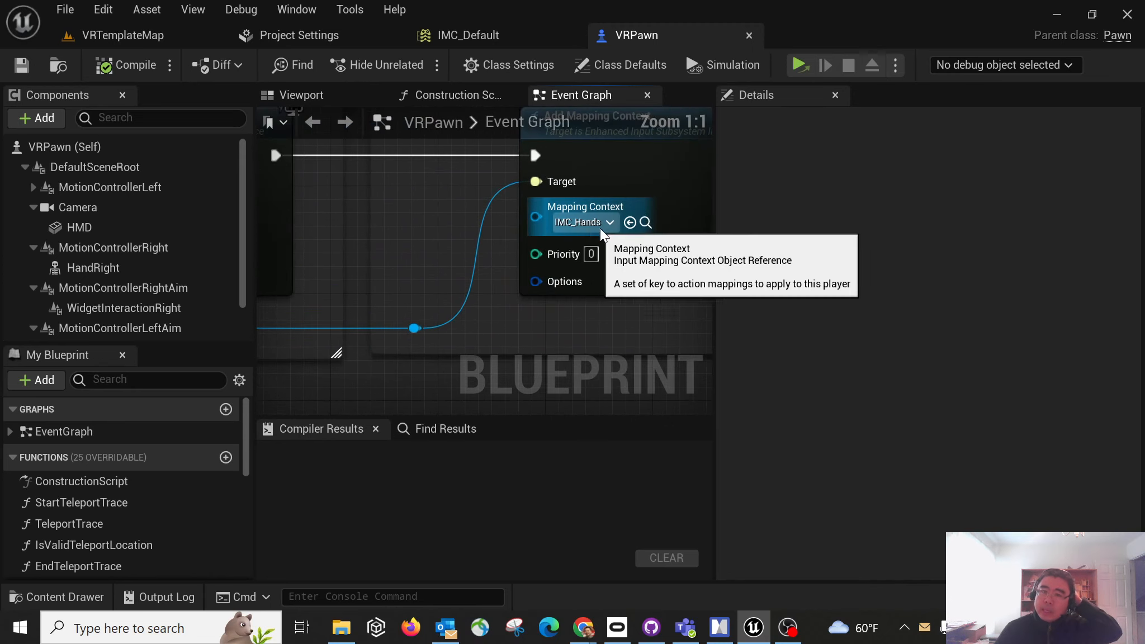
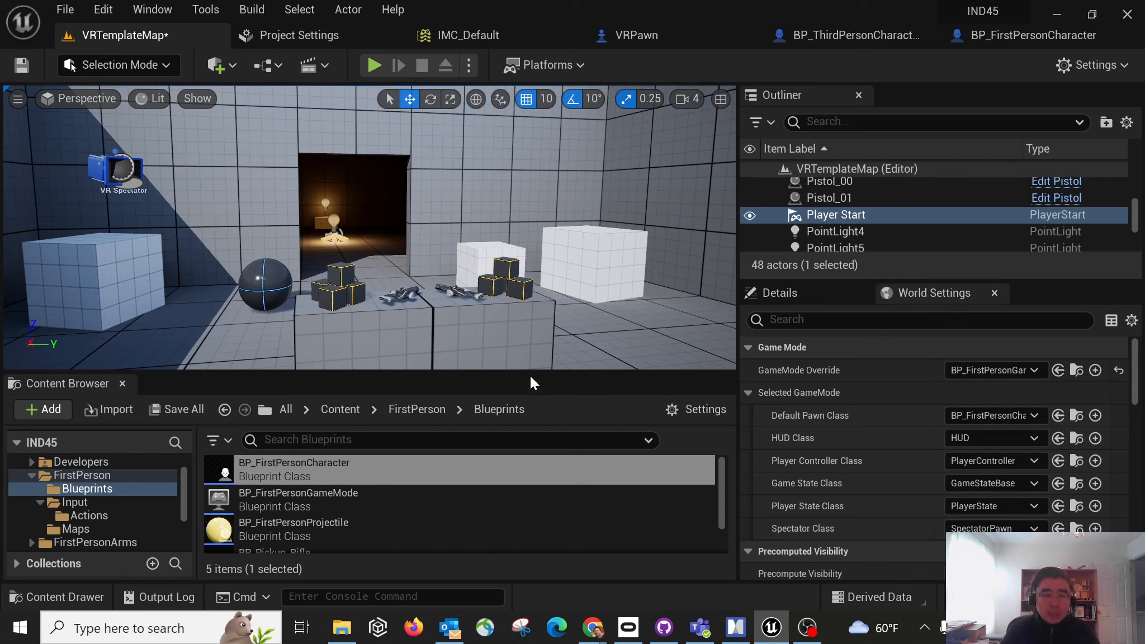
Step: Try VRPawn as the Default Pawn Class under the first-person game mode override, and undo the last world settings edit
{"action": "left_click", "coordinate": [1000, 414]}
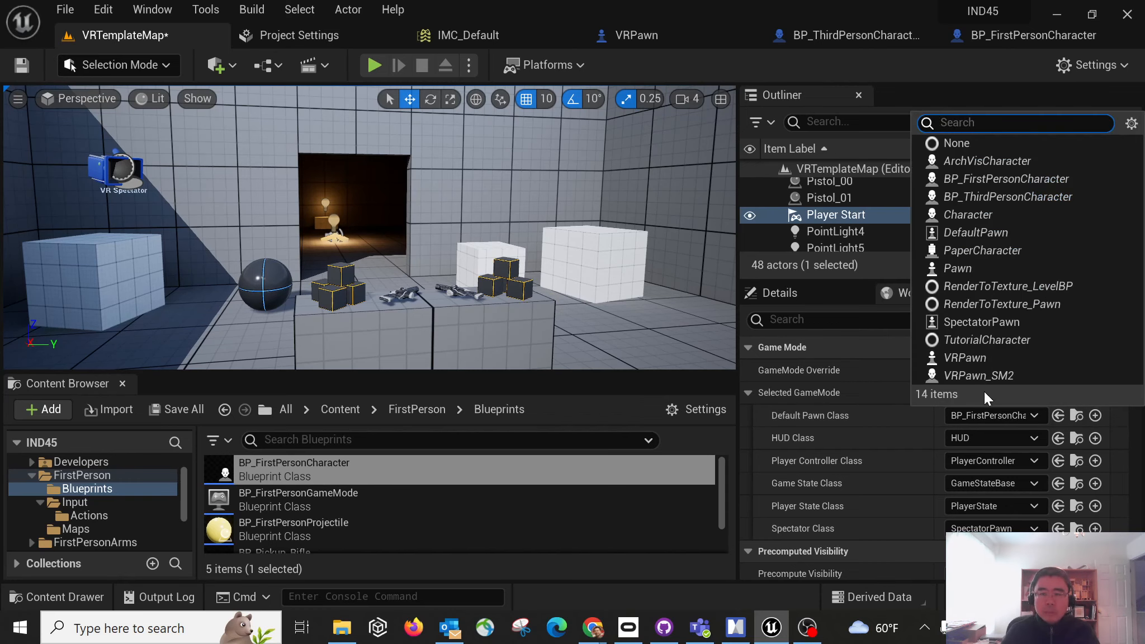
{"action": "left_click", "coordinate": [994, 357]}
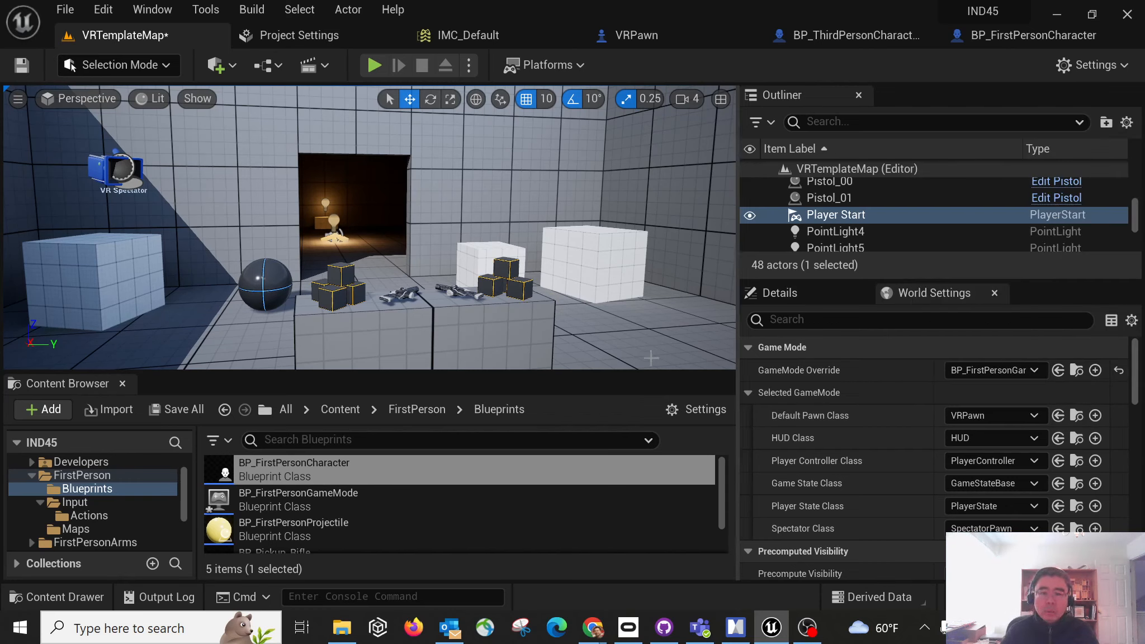
{"action": "left_click_drag", "start_coordinate": [651, 374], "coordinate": [682, 306]}
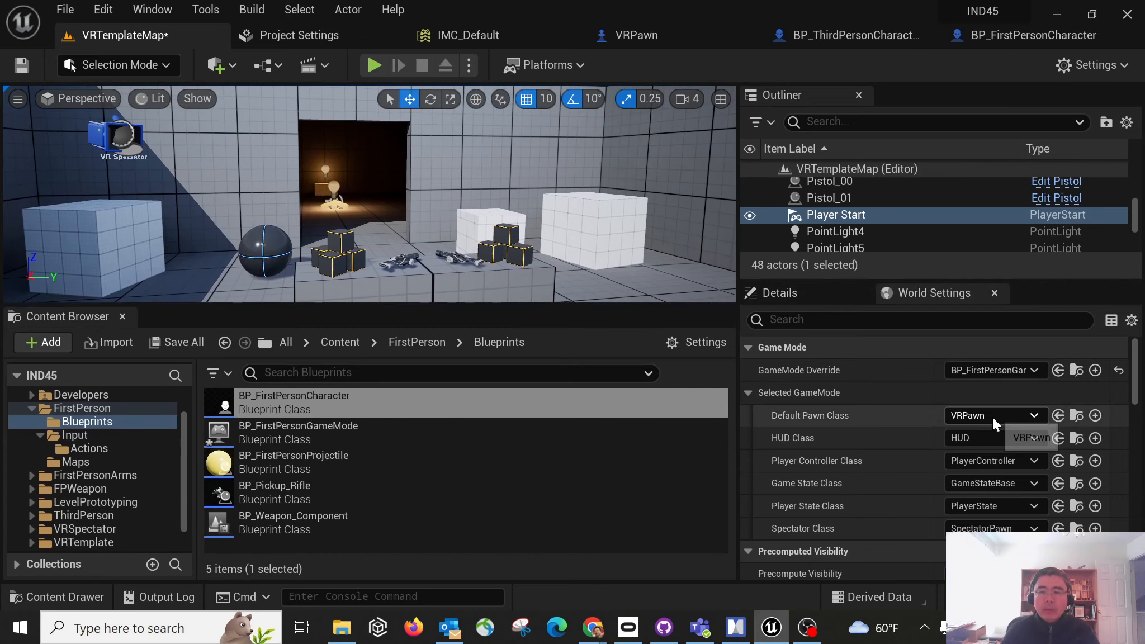
{"action": "left_click", "coordinate": [994, 370]}
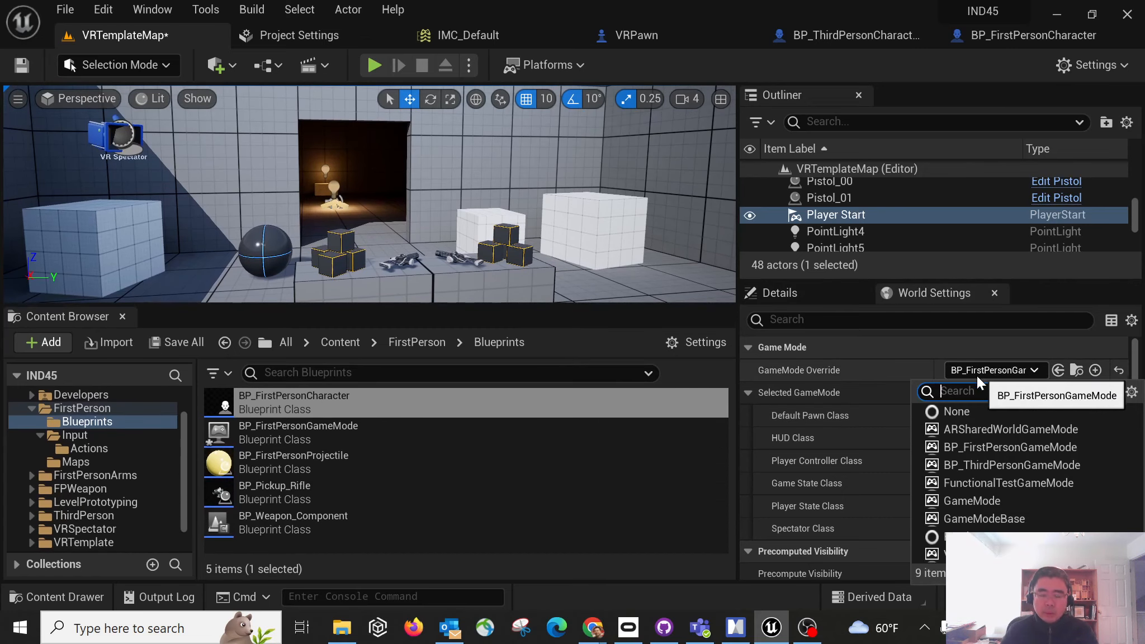
{"action": "left_click", "coordinate": [797, 15]}
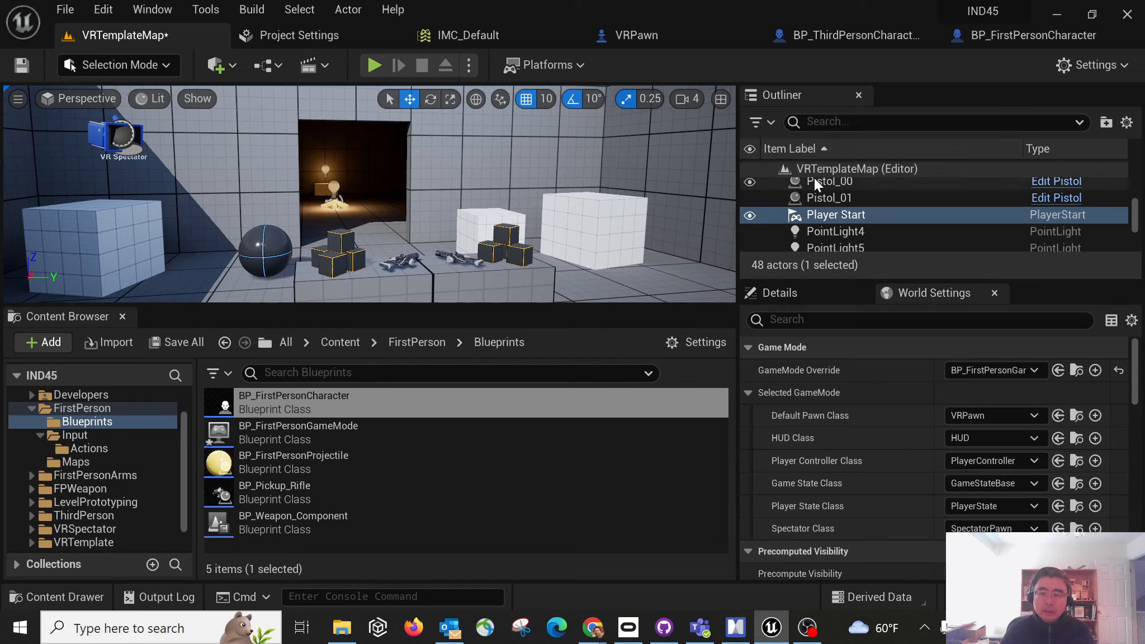
{"action": "key", "text": "ctrl+z"}
Step: Set the level's GameMode Override to VRGameMode in the world settings
{"action": "left_click", "coordinate": [990, 370]}
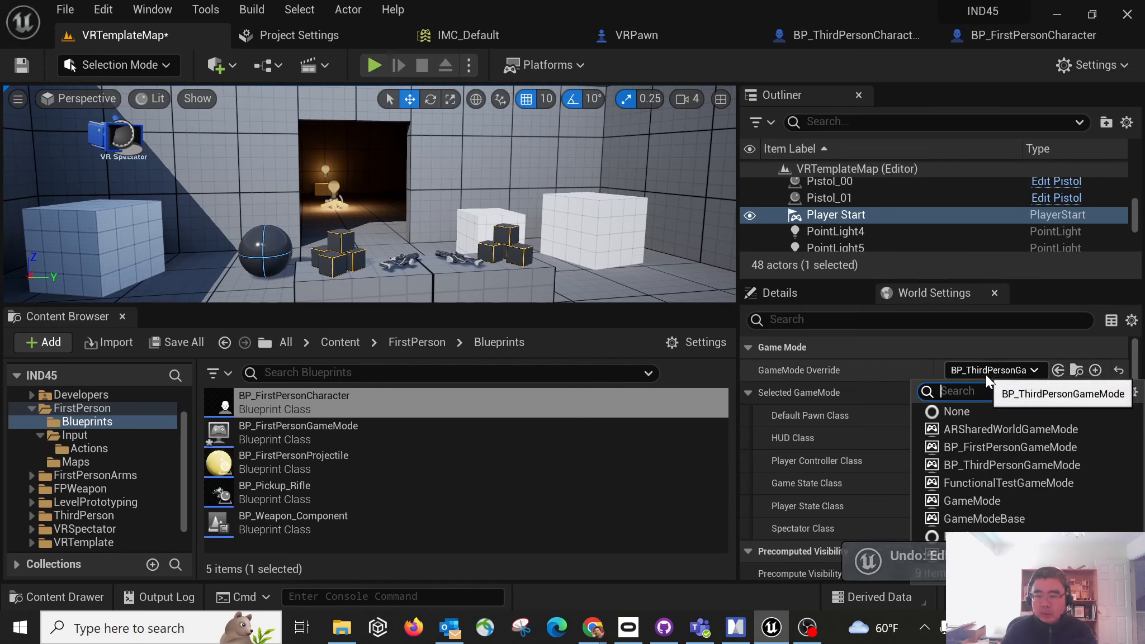
{"action": "left_click", "coordinate": [973, 501]}
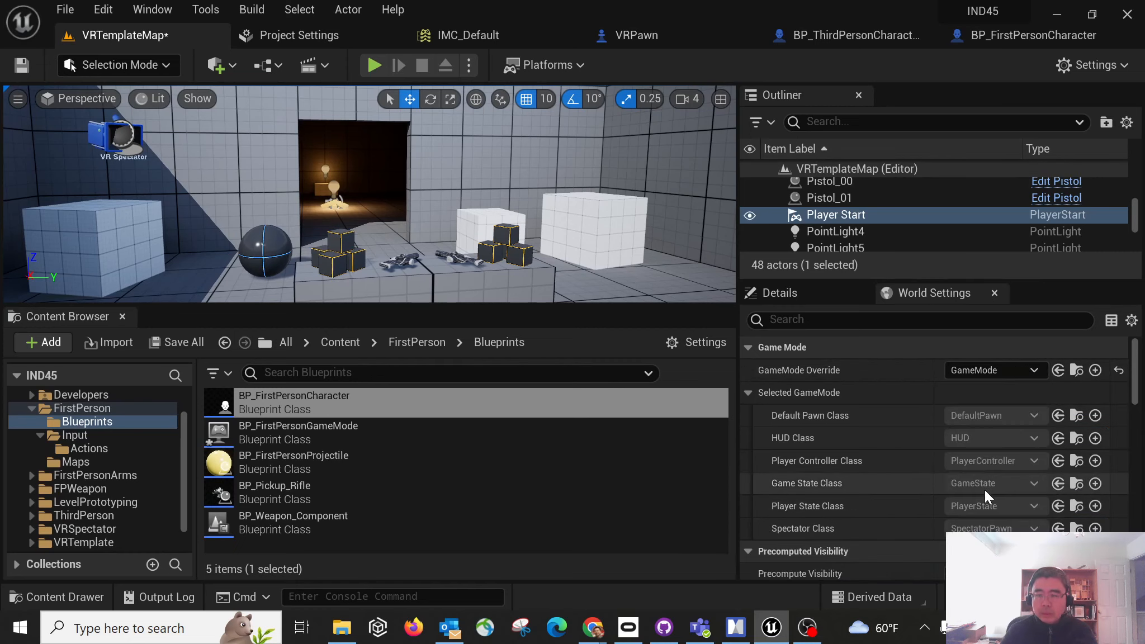
{"action": "left_click", "coordinate": [1000, 372]}
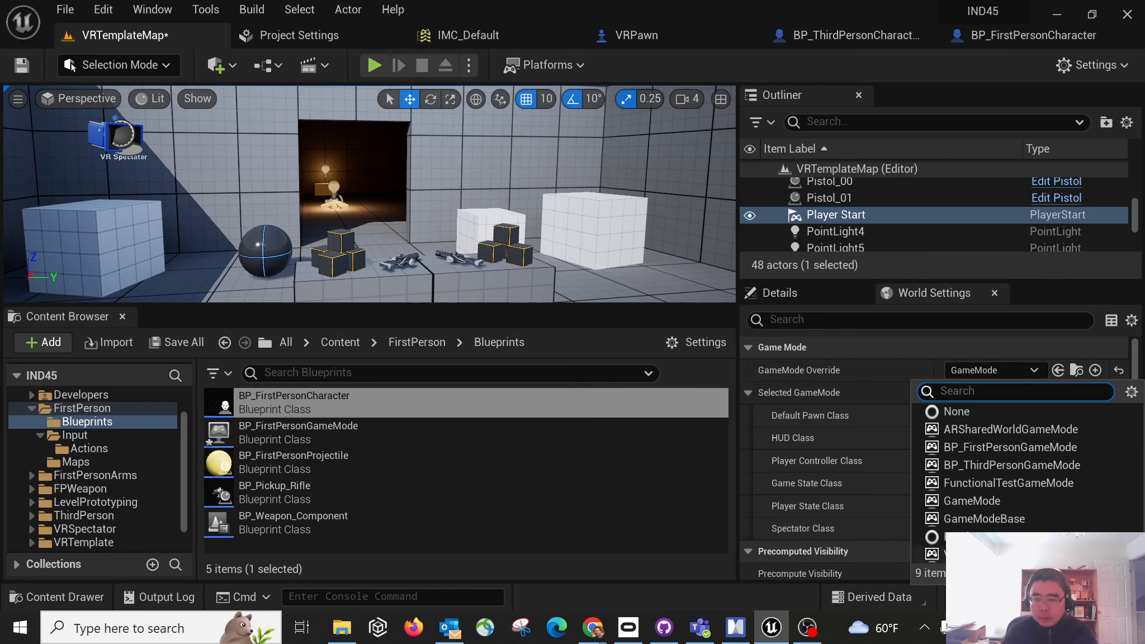
{"action": "left_click", "coordinate": [984, 555]}
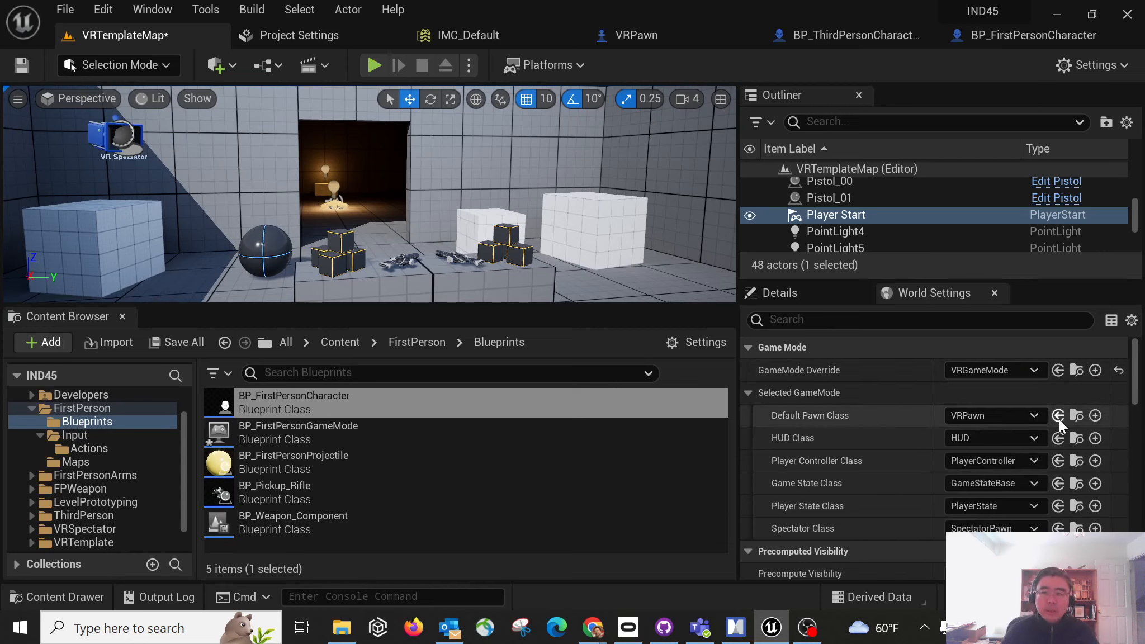
Step: Locate the VRPawn blueprint in the Content Browser, look at its available asset actions, and select VRPawn_SM2
{"action": "left_click", "coordinate": [1077, 417]}
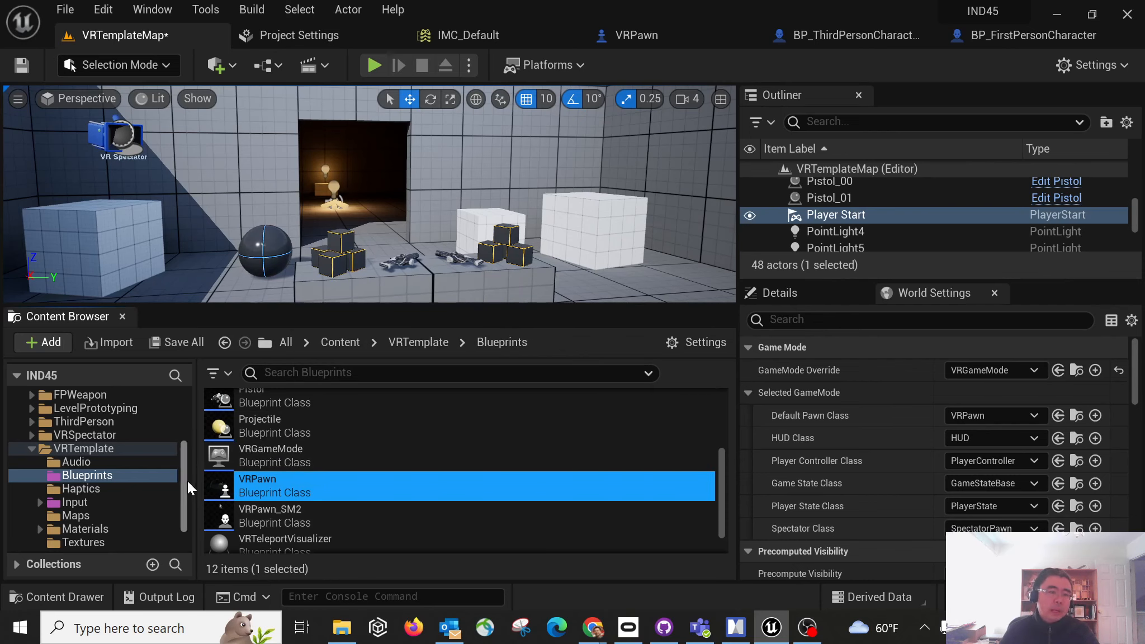
{"action": "right_click", "coordinate": [221, 485]}
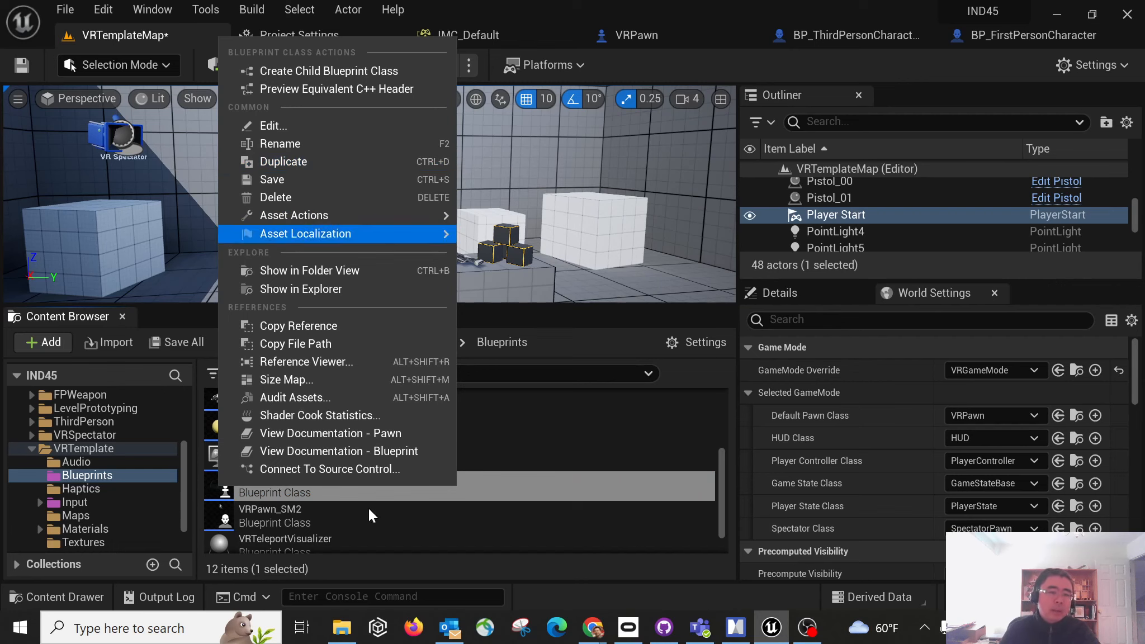
{"action": "left_click", "coordinate": [257, 525]}
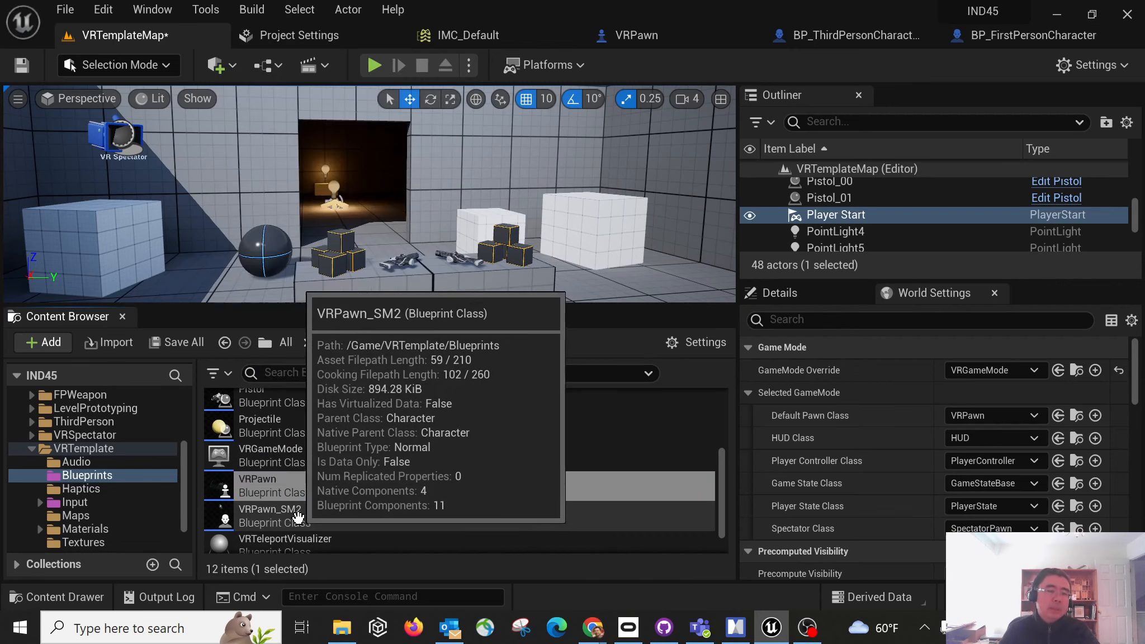
{"action": "left_click", "coordinate": [301, 517]}
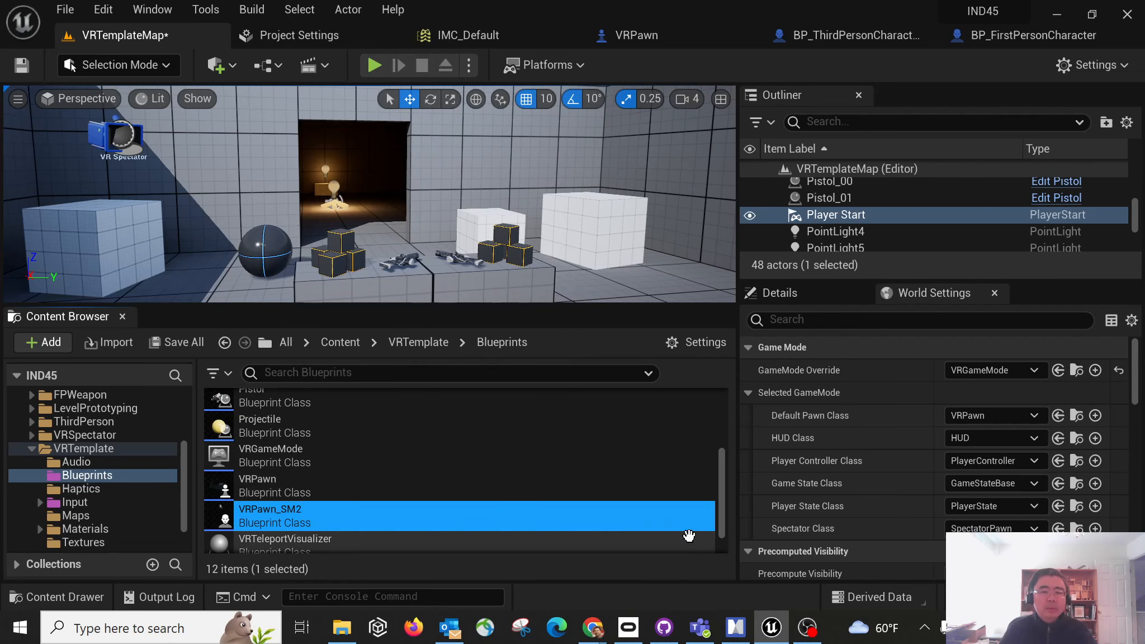
Step: Switch to MindManager and review the BP pawn topic and the two input mapping context topics in the Input Binding map
{"action": "left_click", "coordinate": [735, 627]}
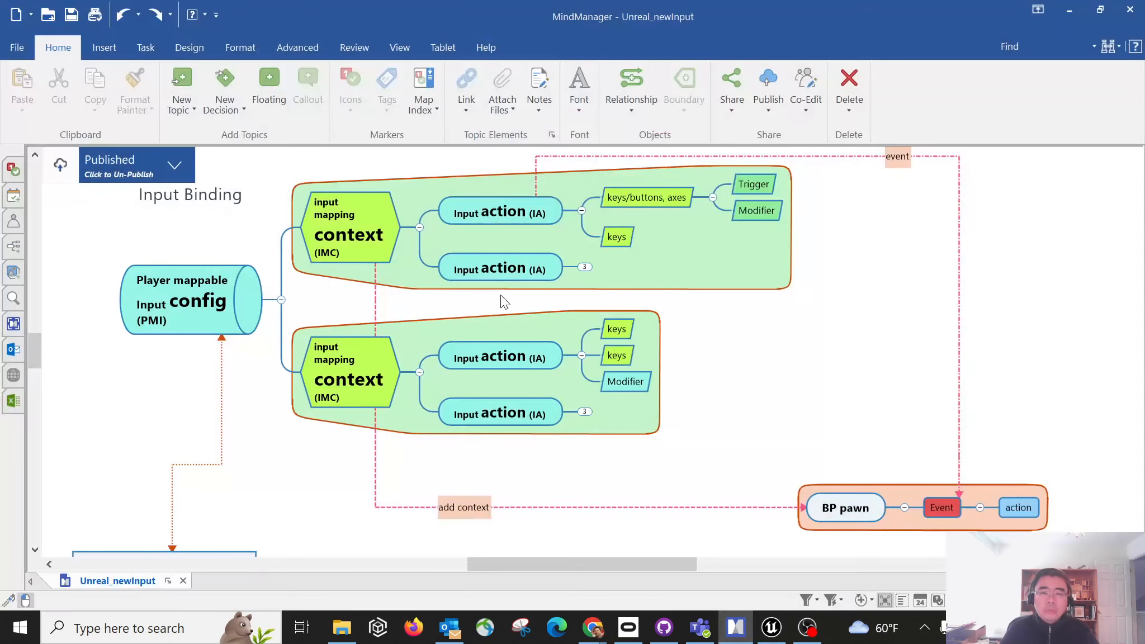
{"action": "left_click_drag", "start_coordinate": [803, 390], "coordinate": [656, 304]}
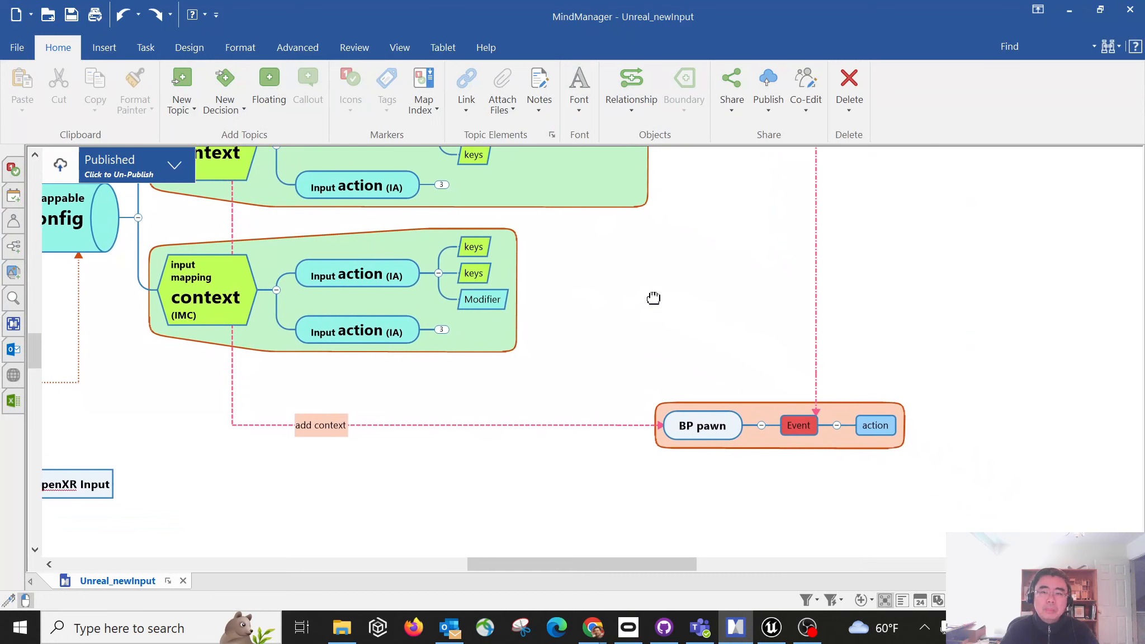
{"action": "left_click", "coordinate": [714, 432]}
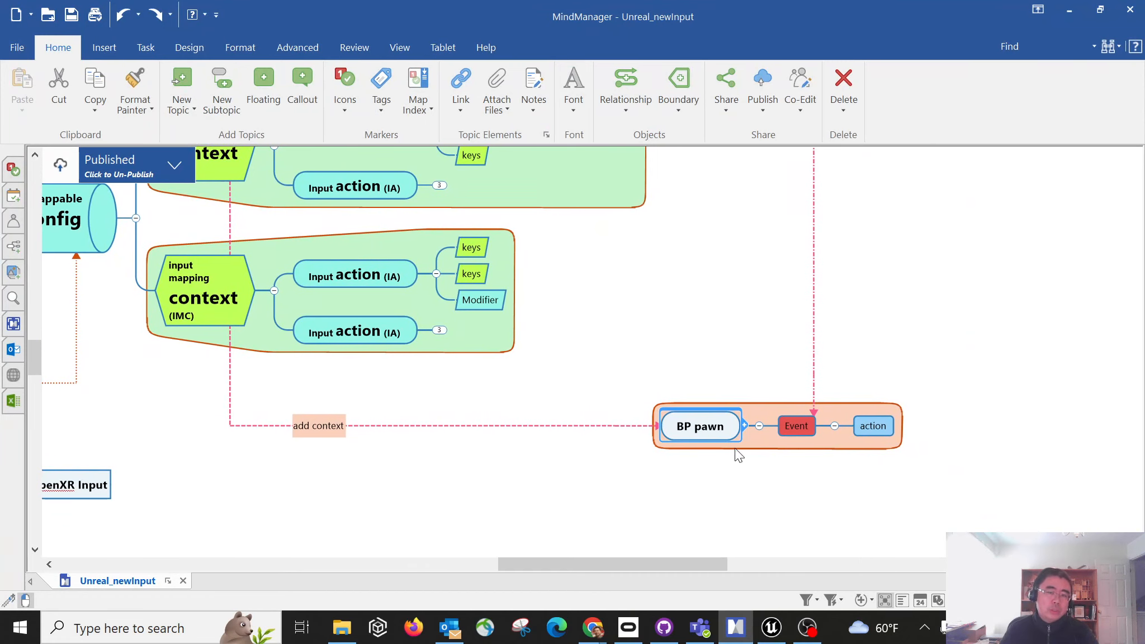
{"action": "left_click", "coordinate": [733, 331]}
{"action": "left_click_drag", "start_coordinate": [687, 309], "coordinate": [783, 420]}
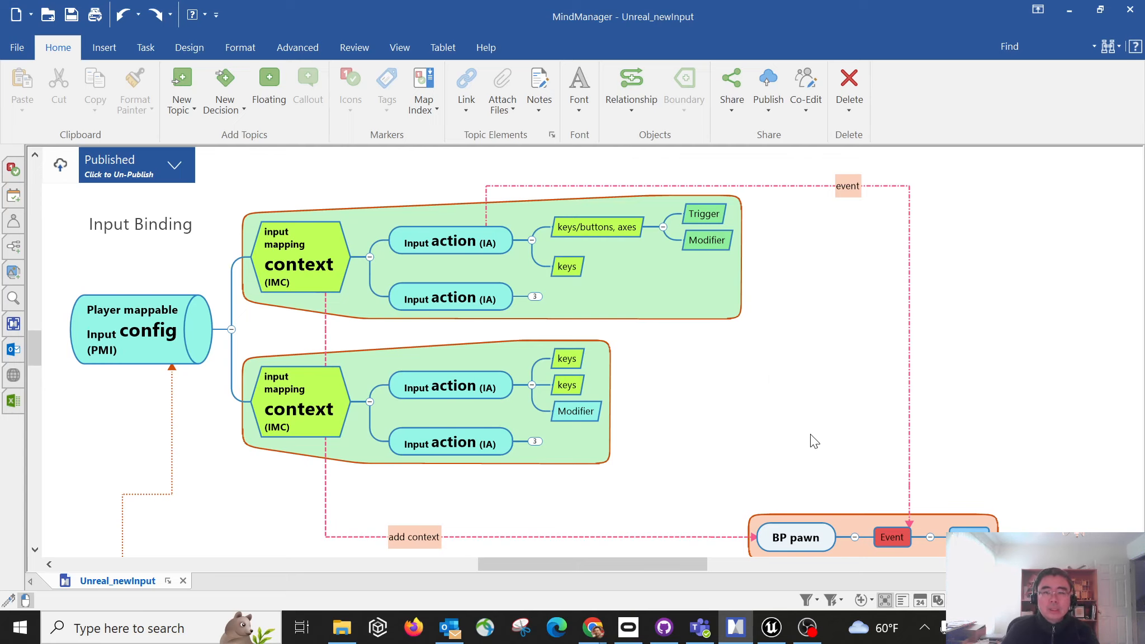
{"action": "left_click_drag", "start_coordinate": [813, 441], "coordinate": [897, 401]}
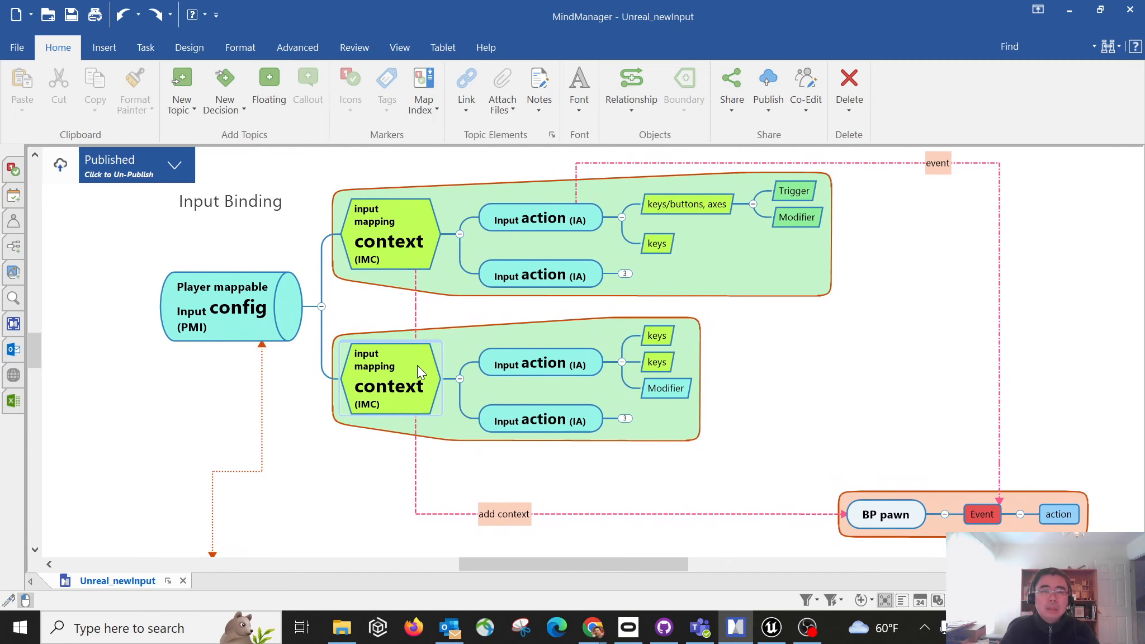
{"action": "left_click", "coordinate": [400, 370]}
{"action": "left_click", "coordinate": [406, 238]}
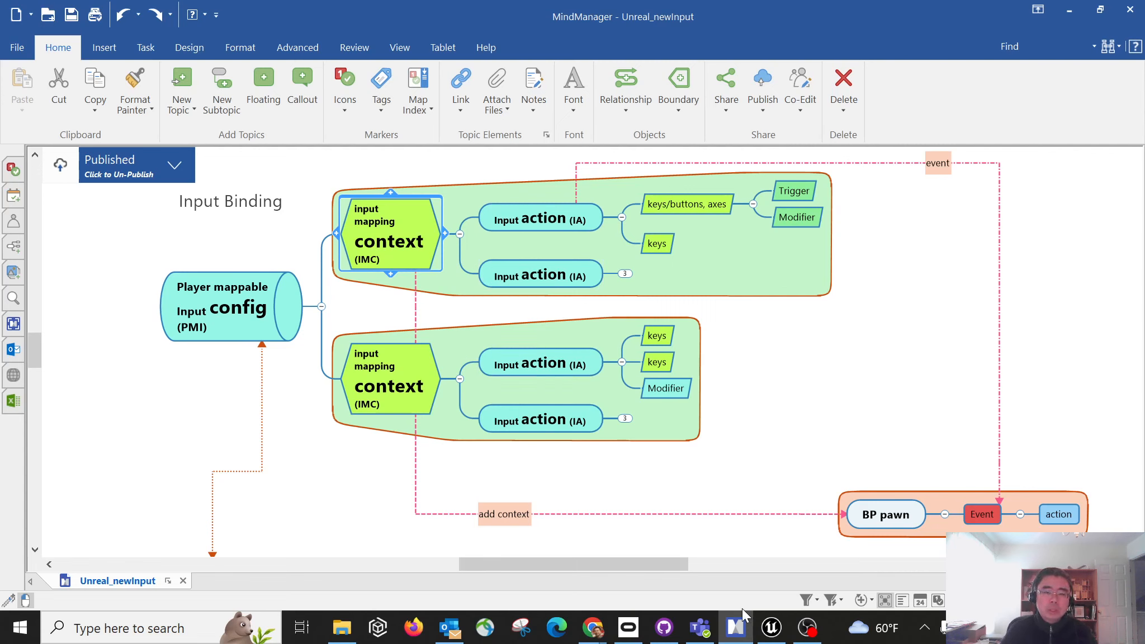
Step: Return to Unreal Editor, look at IMC_Default's asset actions in the VRTemplate Input folder, and select IMC_DefaultSM
{"action": "left_click", "coordinate": [772, 628]}
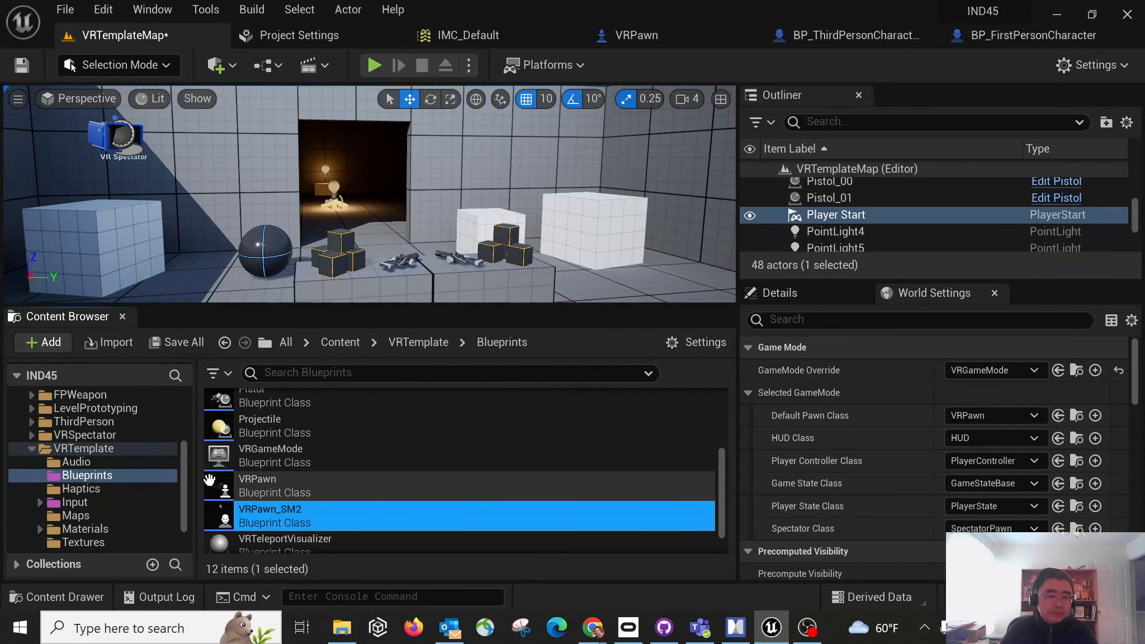
{"action": "left_click", "coordinate": [86, 502]}
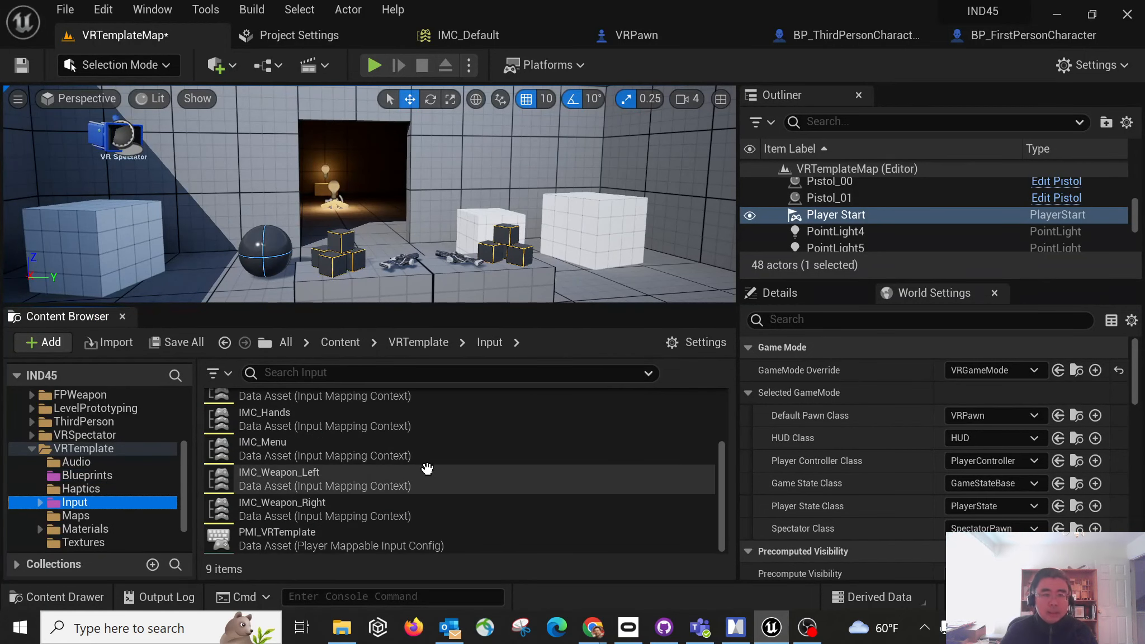
{"action": "scroll", "coordinate": [438, 469], "scroll_direction": "up", "scroll_amount": 1}
{"action": "left_click", "coordinate": [323, 416]}
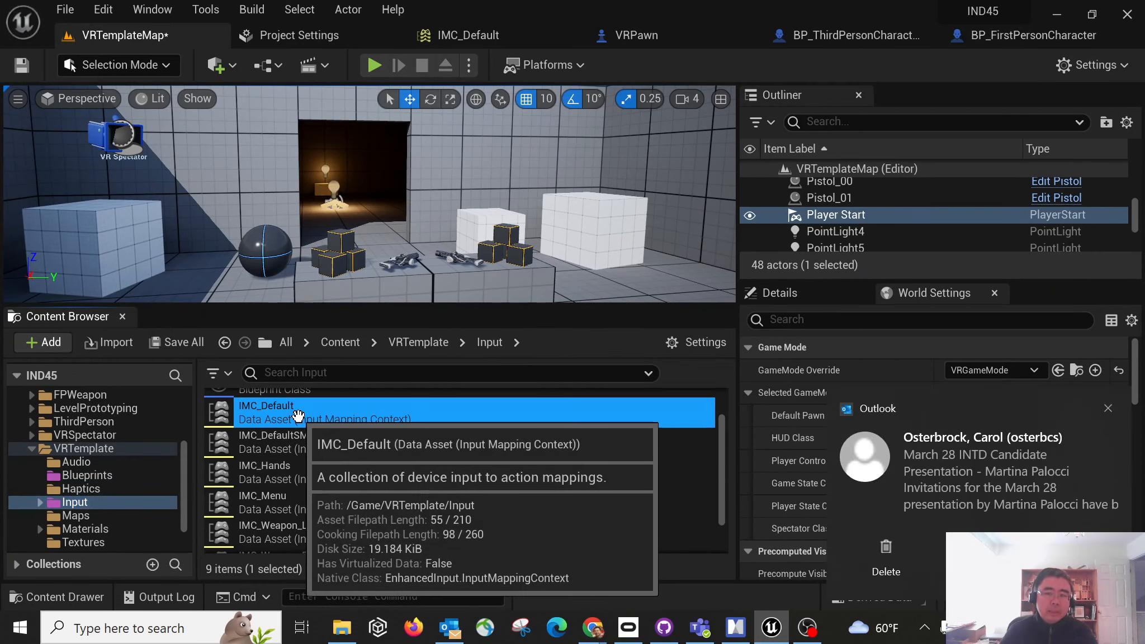
{"action": "left_click", "coordinate": [1108, 408]}
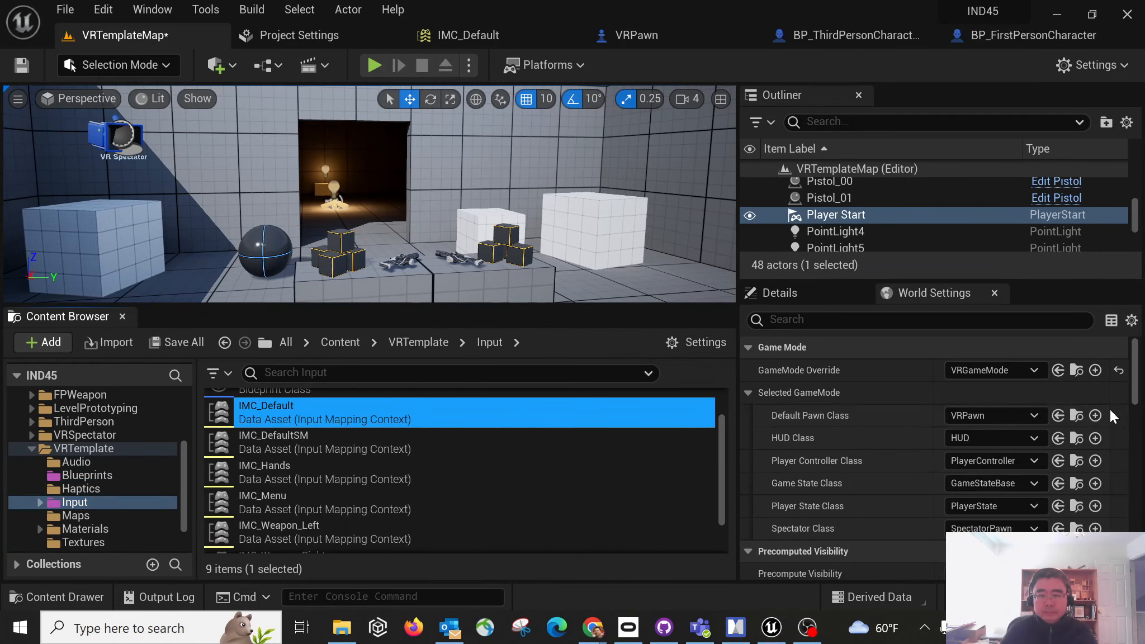
{"action": "scroll", "coordinate": [439, 429], "scroll_direction": "up", "scroll_amount": 2}
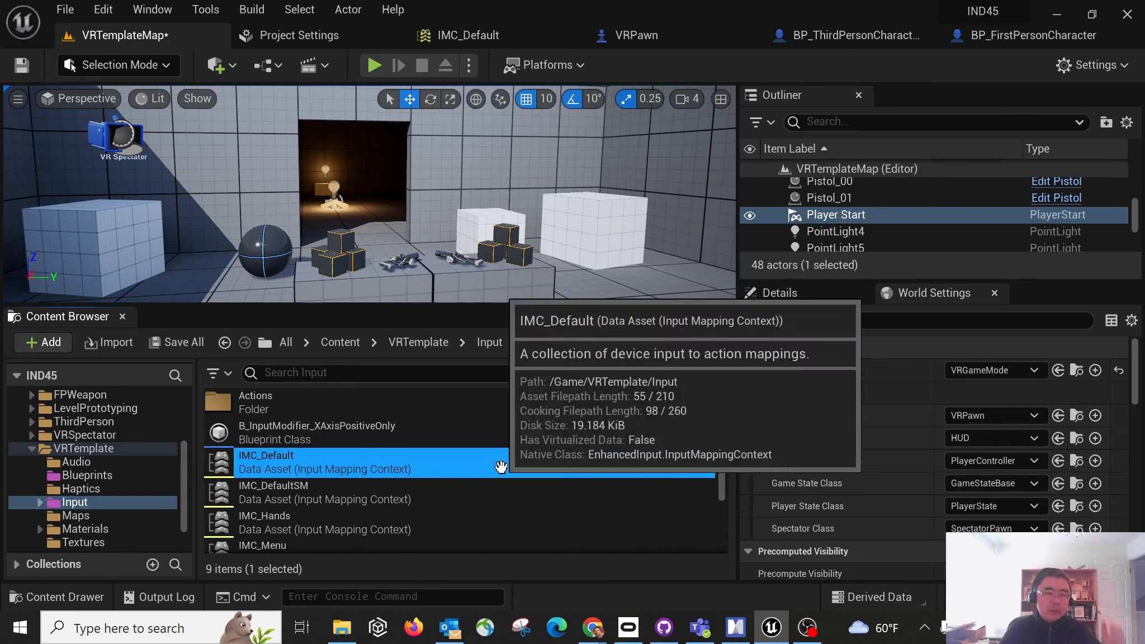
{"action": "right_click", "coordinate": [312, 468]}
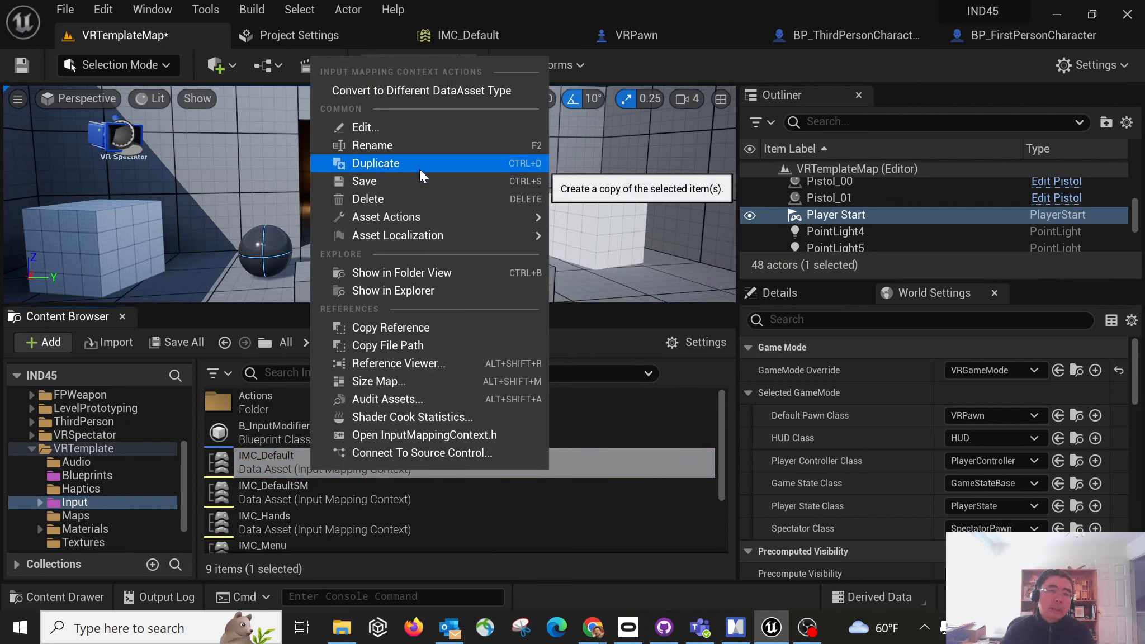
{"action": "left_click", "coordinate": [319, 494]}
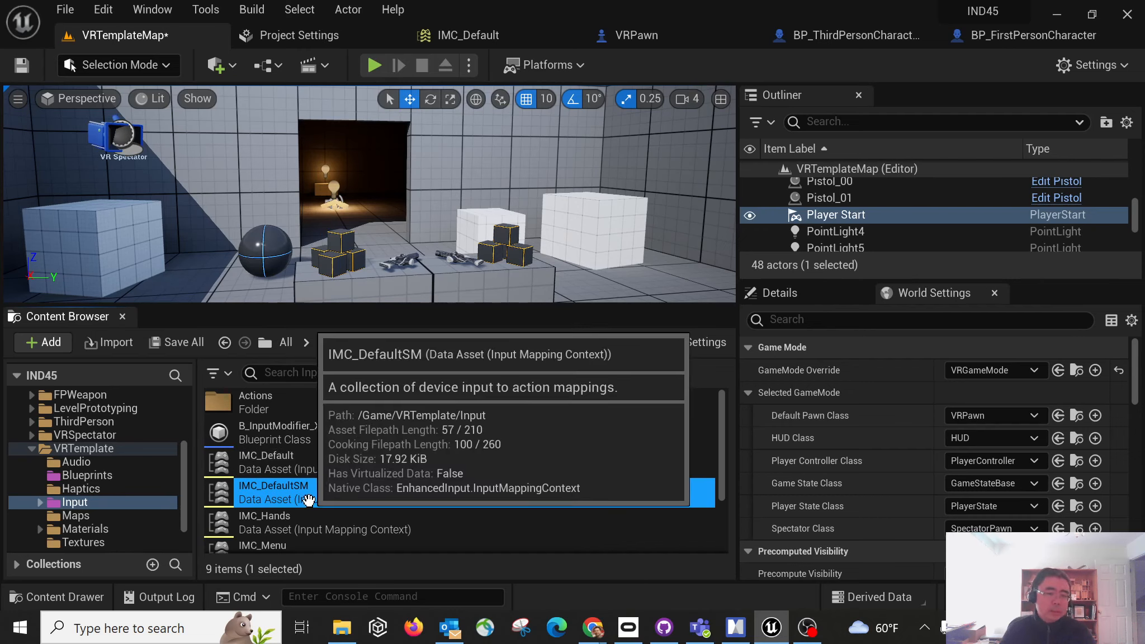
Step: Open the IMC_DefaultSM mapping context and compare its mappings with the first Input action topic in the MindManager map
{"action": "left_click", "coordinate": [737, 629]}
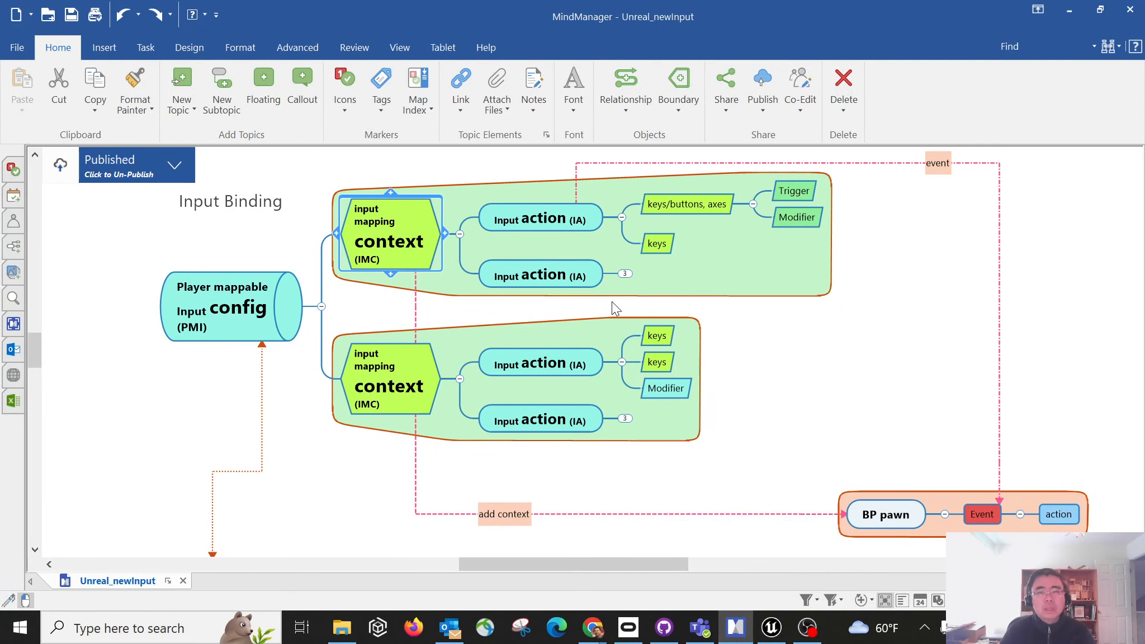
{"action": "key", "text": "alt+Tab"}
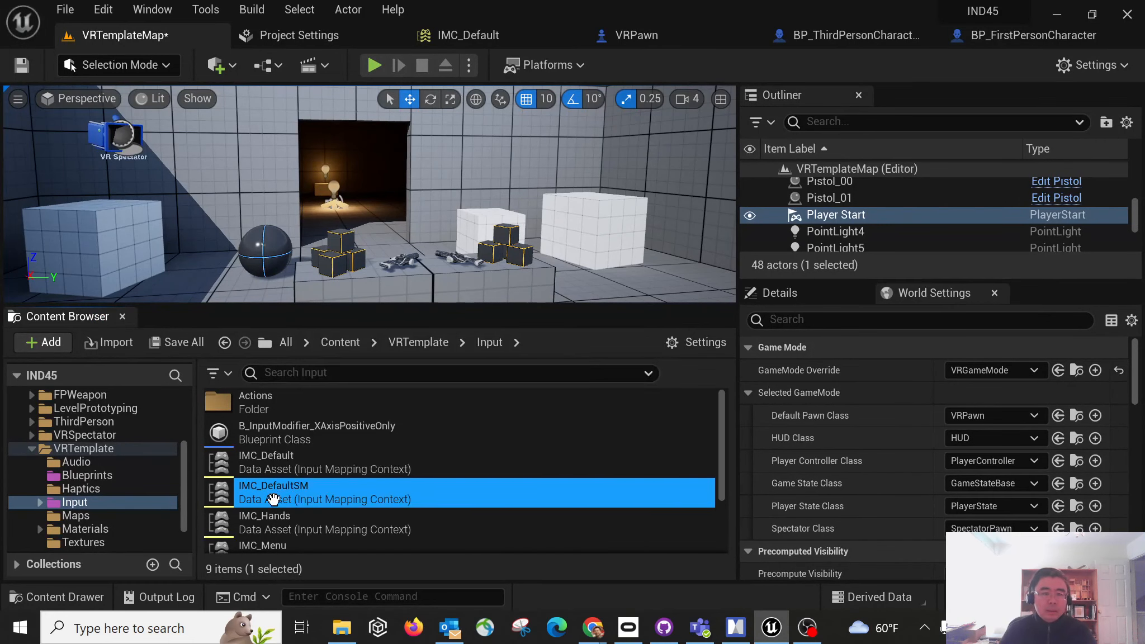
{"action": "double_click", "coordinate": [223, 495]}
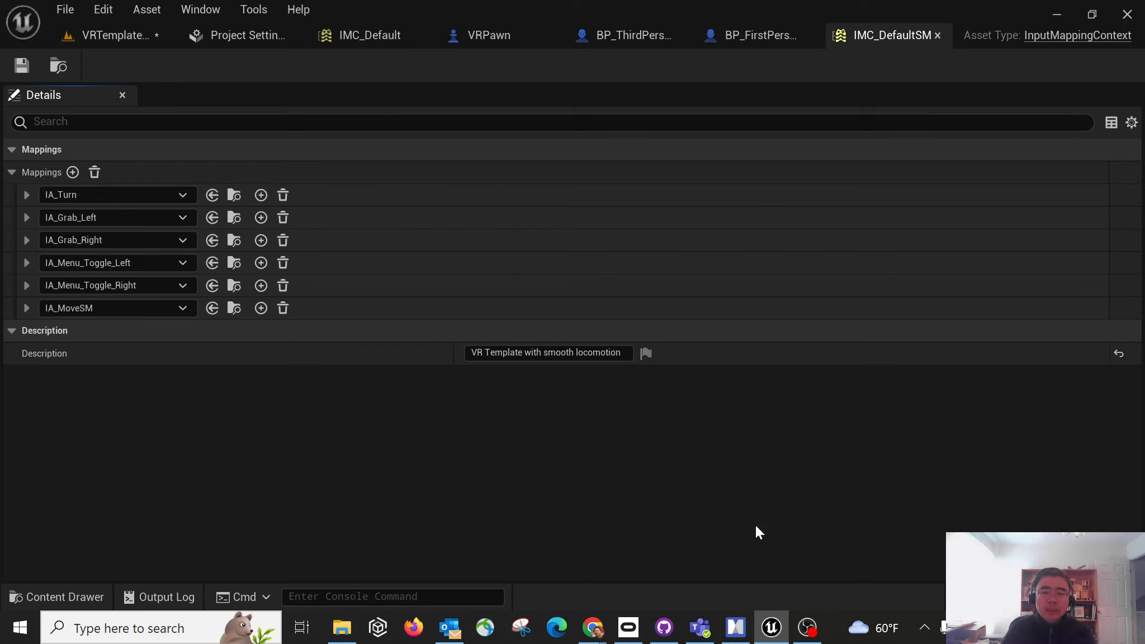
{"action": "left_click", "coordinate": [735, 627]}
{"action": "left_click", "coordinate": [541, 222]}
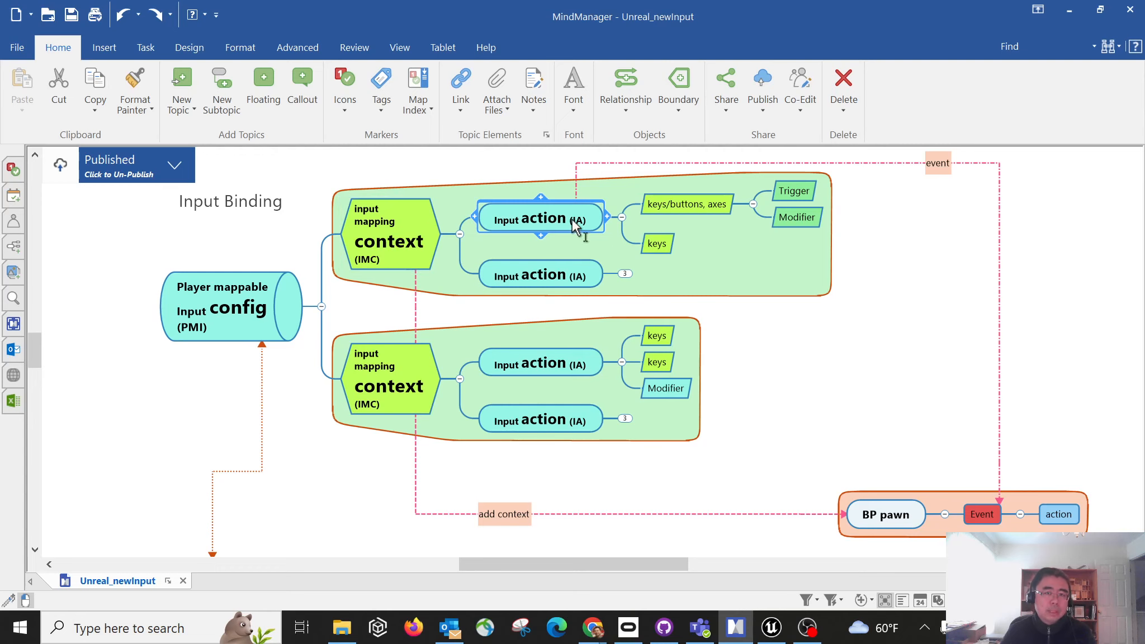
Step: Return to VRTemplateMap in Unreal Editor, browse to VRTemplate/Input/Actions, and look at the asset actions for IA_Move
{"action": "key", "text": "alt+Tab"}
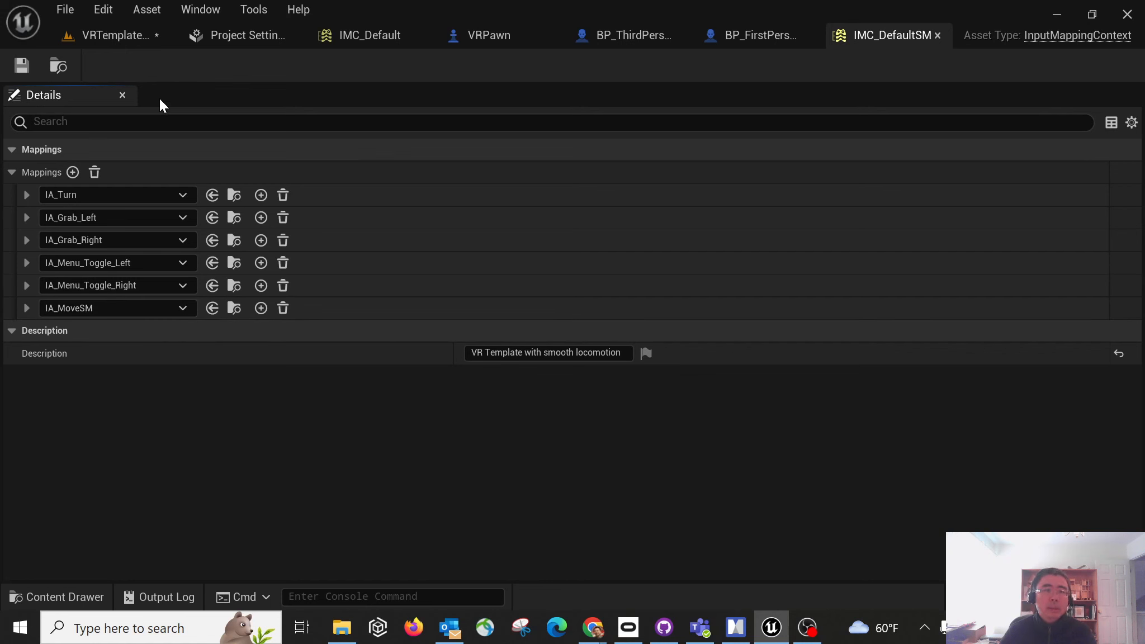
{"action": "left_click", "coordinate": [122, 32]}
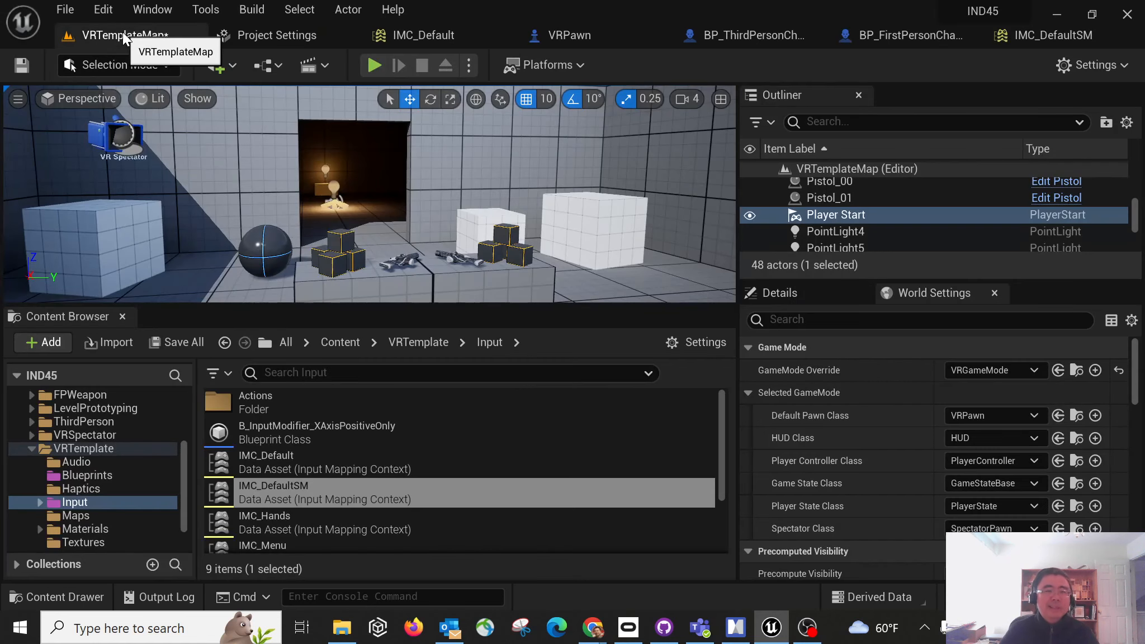
{"action": "scroll", "coordinate": [383, 480], "scroll_direction": "down", "scroll_amount": 1}
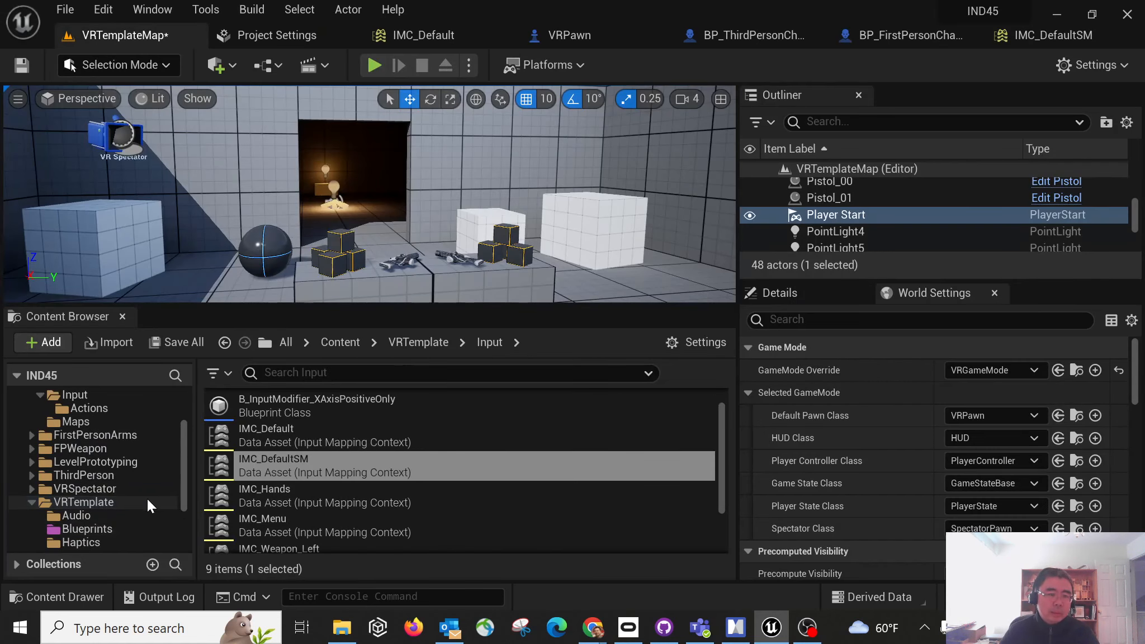
{"action": "scroll", "coordinate": [146, 499], "scroll_direction": "down", "scroll_amount": 2}
{"action": "left_click", "coordinate": [39, 501]}
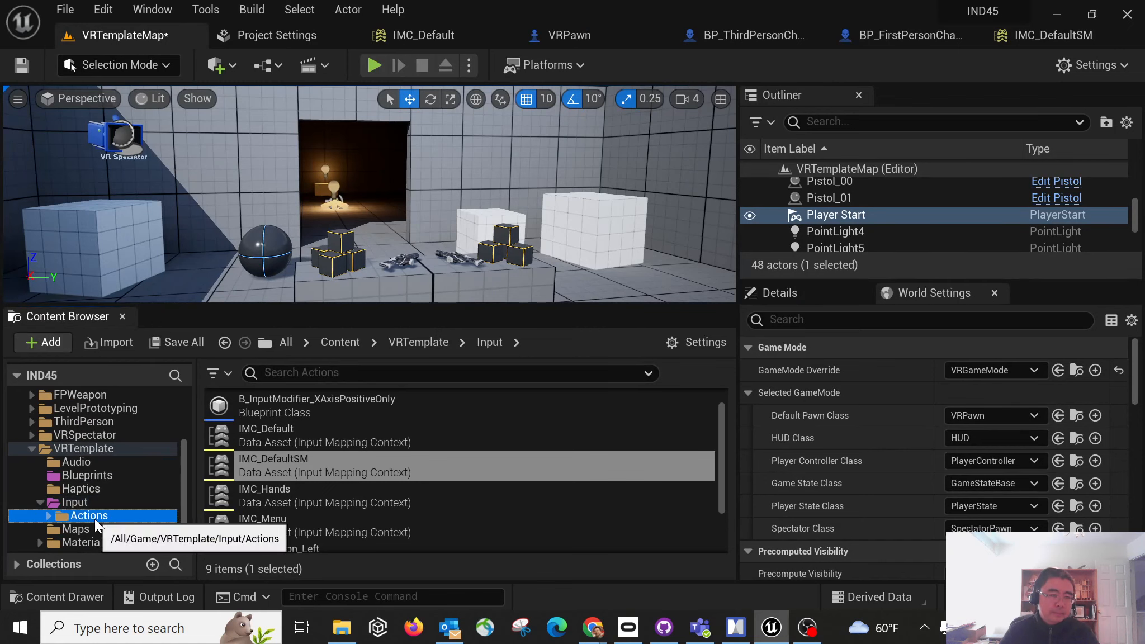
{"action": "left_click", "coordinate": [95, 515]}
{"action": "scroll", "coordinate": [417, 471], "scroll_direction": "down", "scroll_amount": 2}
{"action": "scroll", "coordinate": [417, 471], "scroll_direction": "down", "scroll_amount": 2}
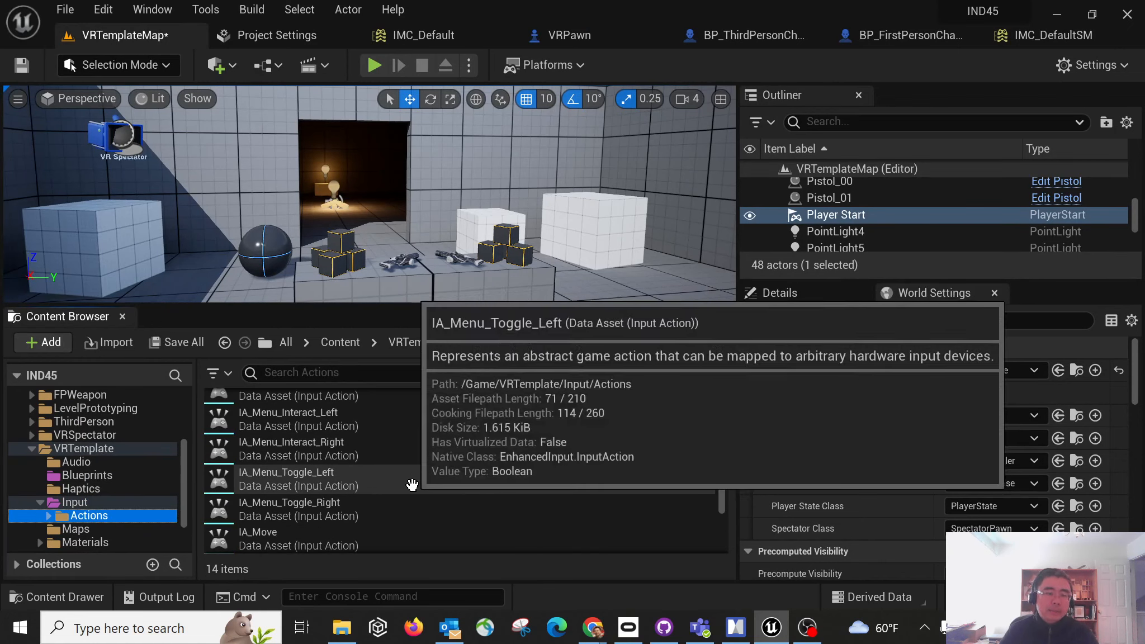
{"action": "left_click", "coordinate": [343, 537]}
{"action": "right_click", "coordinate": [343, 540]}
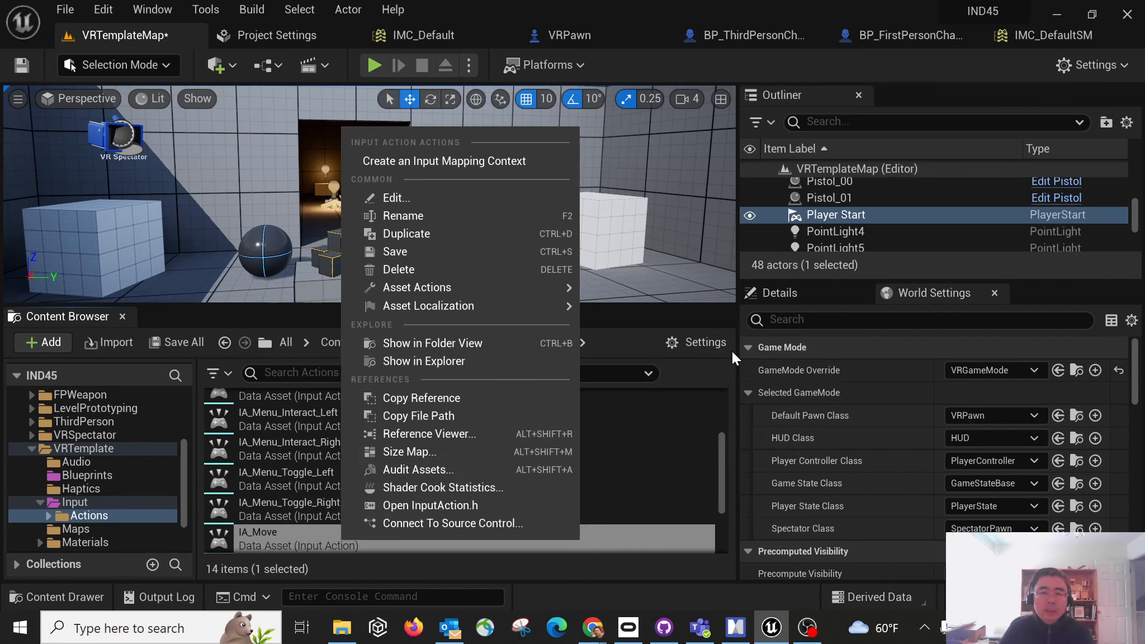
Step: Switch to MindManager and review how the BP pawn topic relates to the first input mapping context and its input action
{"action": "key", "text": "alt+Tab"}
{"action": "left_click", "coordinate": [876, 287]}
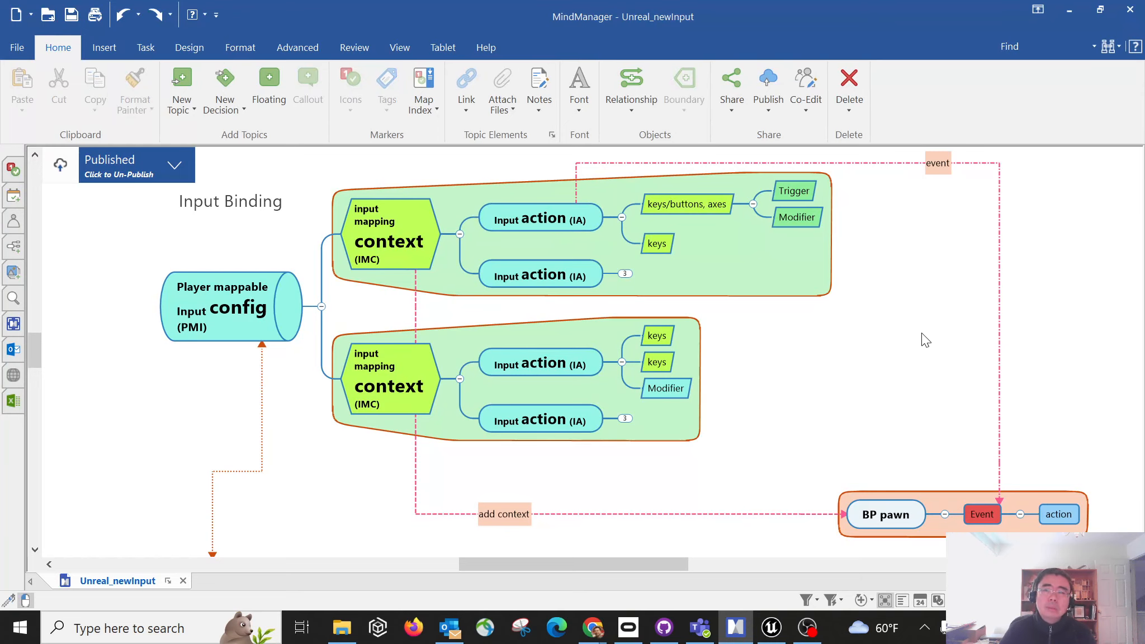
{"action": "left_click_drag", "start_coordinate": [1042, 378], "coordinate": [961, 368]}
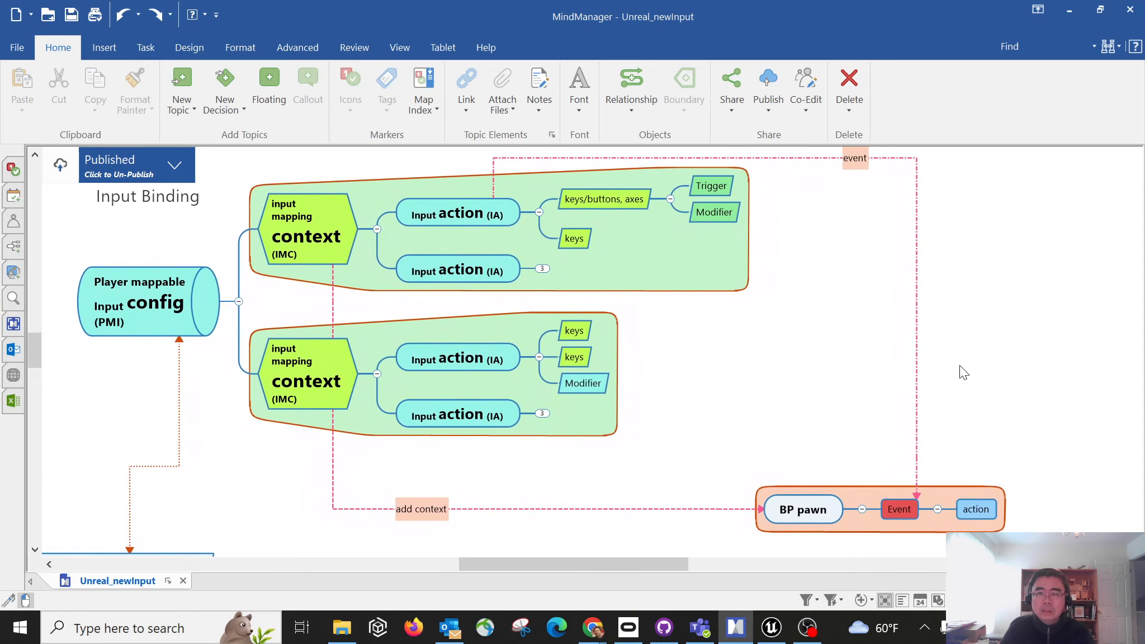
{"action": "left_click", "coordinate": [825, 509]}
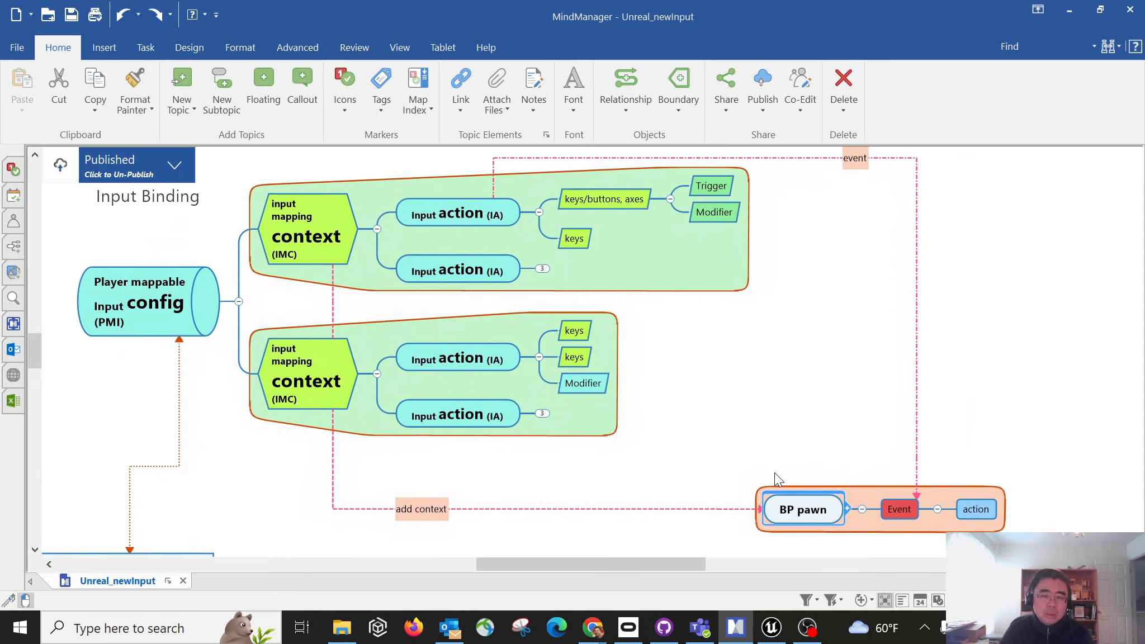
{"action": "left_click", "coordinate": [350, 219]}
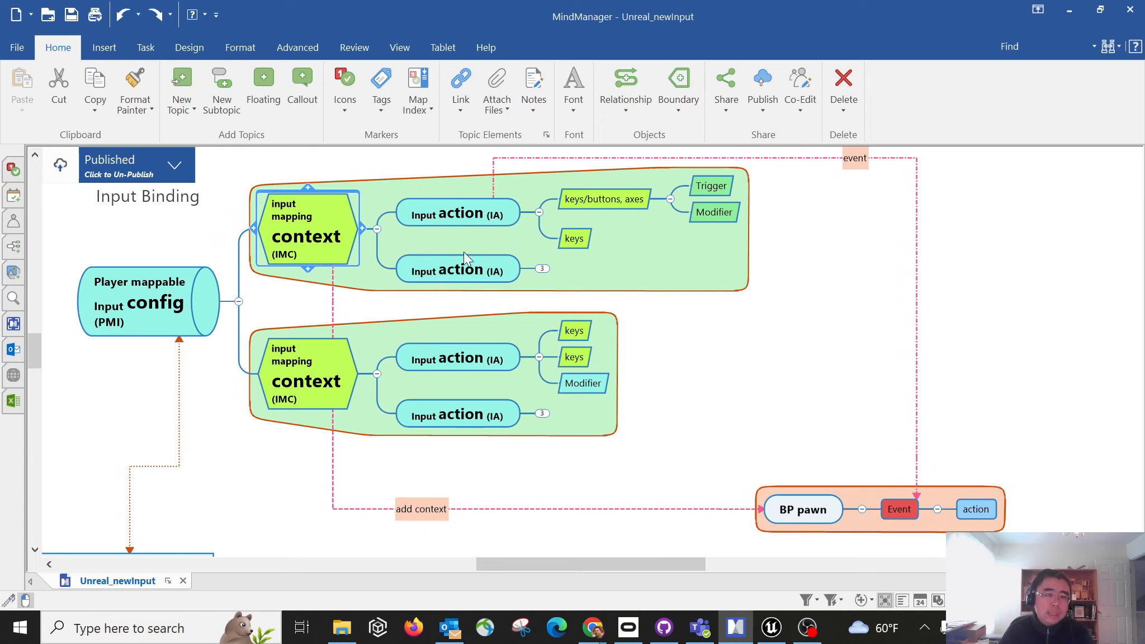
{"action": "left_click", "coordinate": [478, 216]}
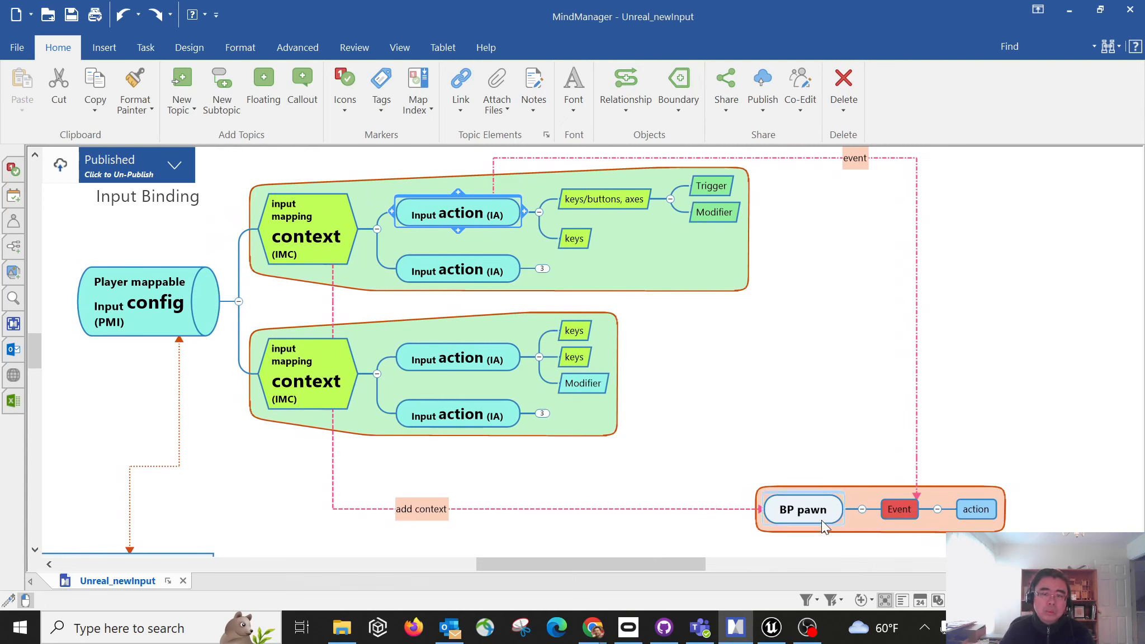
{"action": "key", "text": "alt+Tab"}
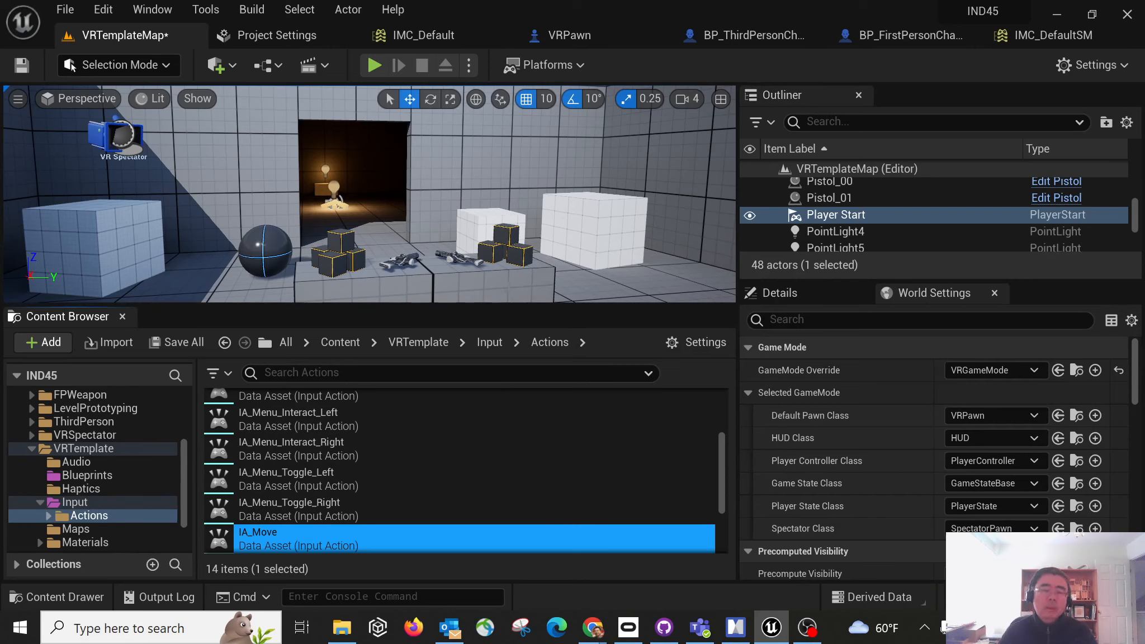
{"action": "key", "text": "alt+Tab"}
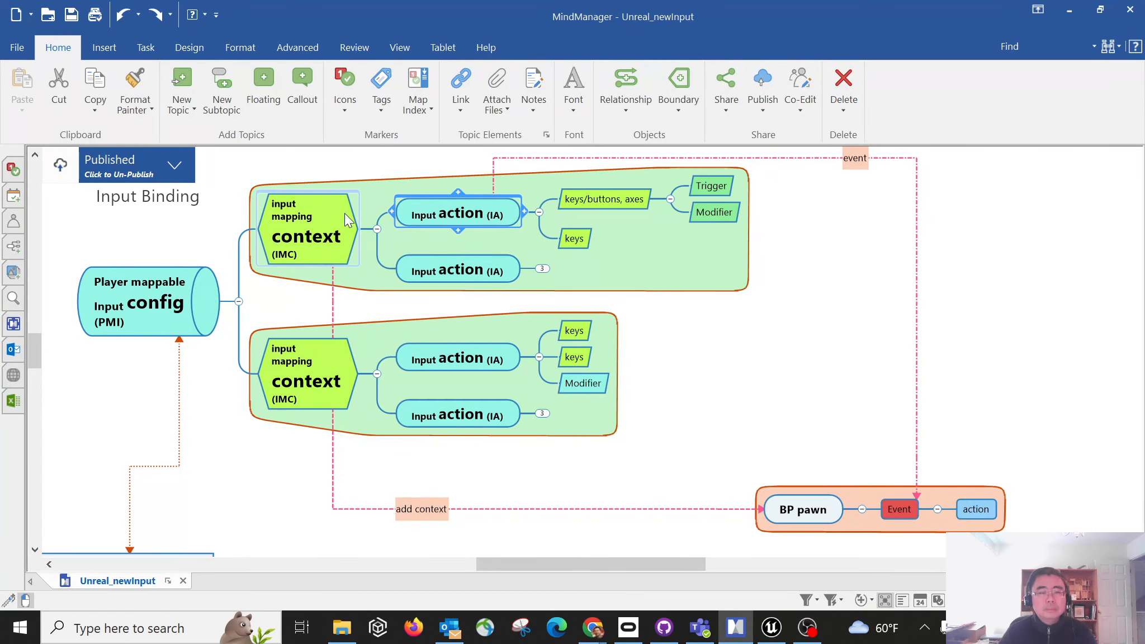
{"action": "left_click", "coordinate": [271, 224]}
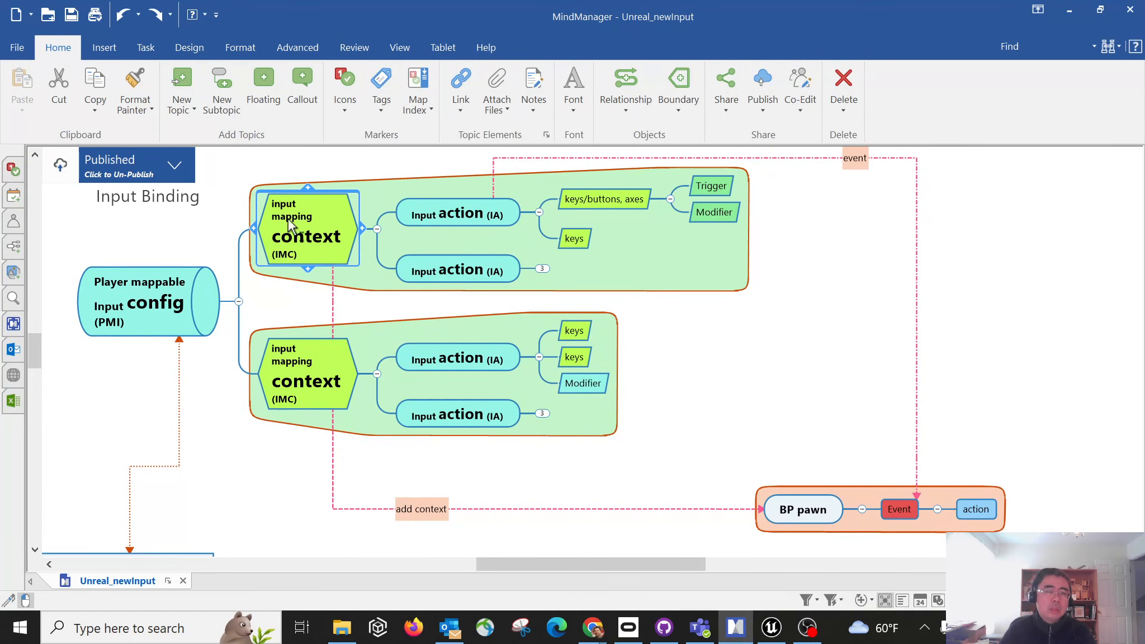
Step: Switch to Unreal Editor and open the IMC_DefaultSM mapping context from the VRTemplate Input folder to view its mappings
{"action": "key", "text": "alt+Tab"}
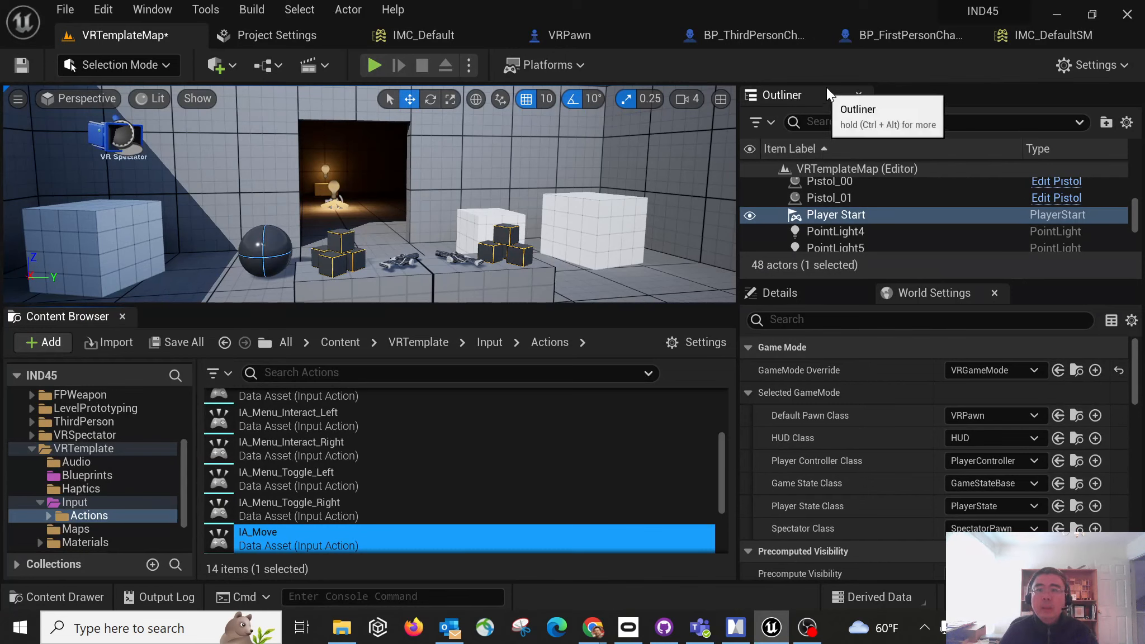
{"action": "left_click", "coordinate": [109, 501]}
{"action": "scroll", "coordinate": [295, 486], "scroll_direction": "up", "scroll_amount": 3}
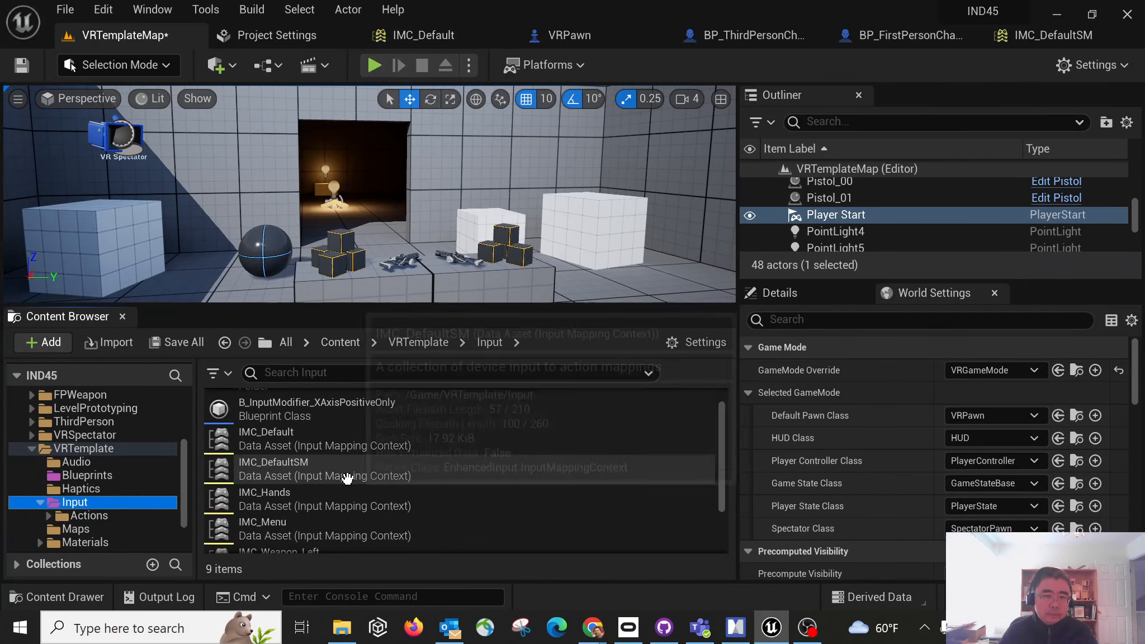
{"action": "left_click", "coordinate": [309, 468]}
{"action": "double_click", "coordinate": [310, 469]}
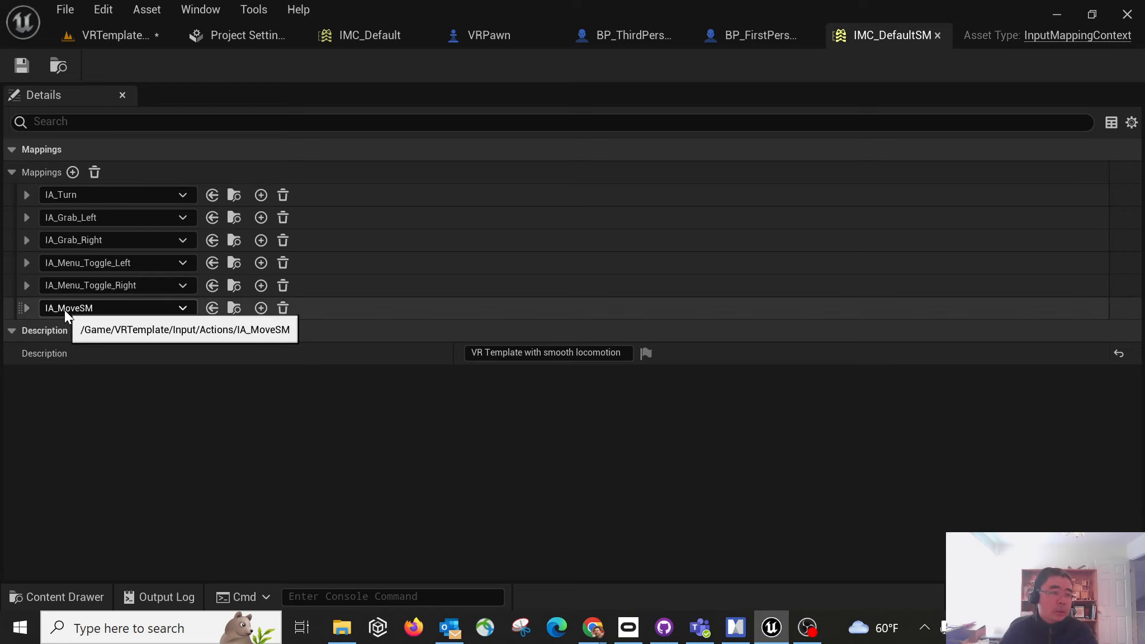
Step: Return to VRTemplateMap and open the IA_MoveSM input action from VRTemplate/Input/Actions to view its value type and modifiers
{"action": "left_click", "coordinate": [119, 37]}
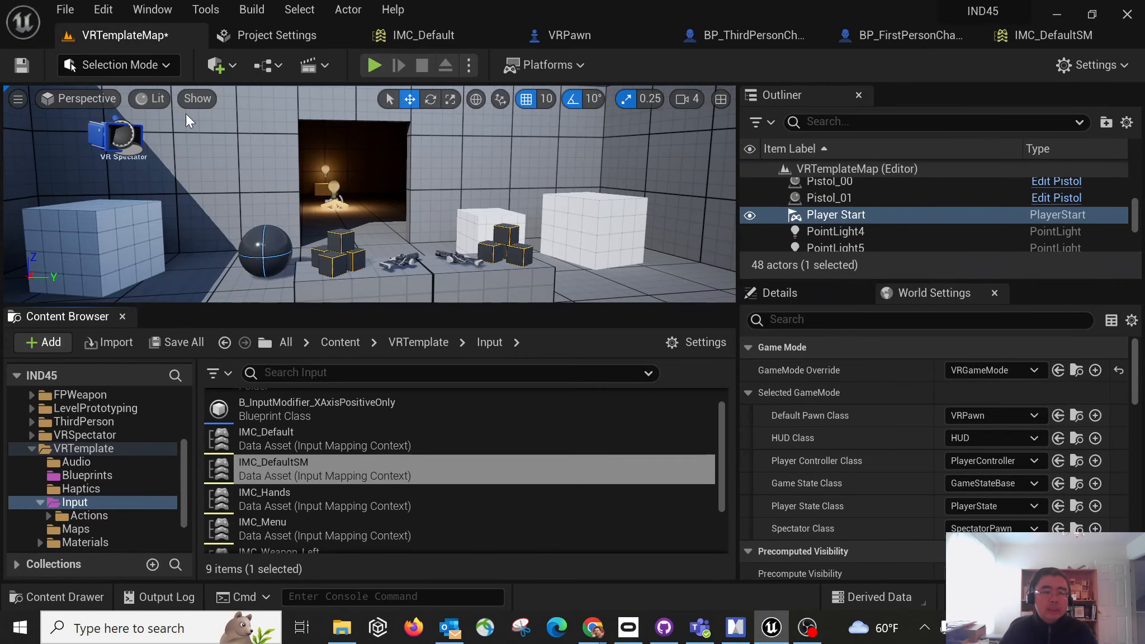
{"action": "left_click", "coordinate": [75, 503]}
{"action": "left_click", "coordinate": [90, 516]}
{"action": "scroll", "coordinate": [358, 514], "scroll_direction": "down", "scroll_amount": 5}
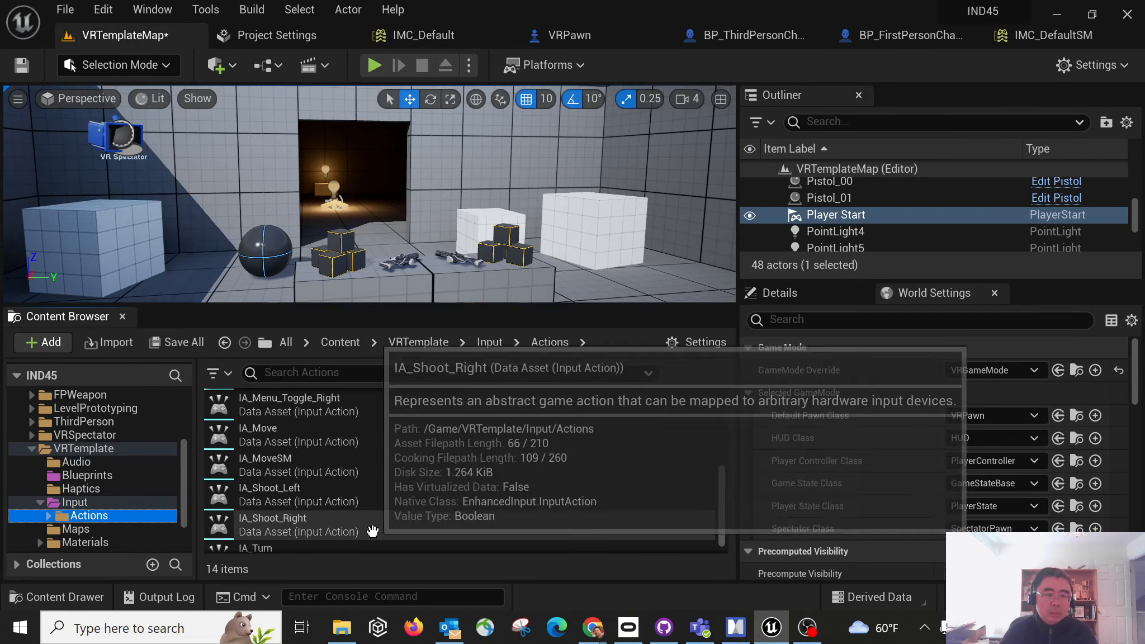
{"action": "scroll", "coordinate": [313, 515], "scroll_direction": "up", "scroll_amount": 2}
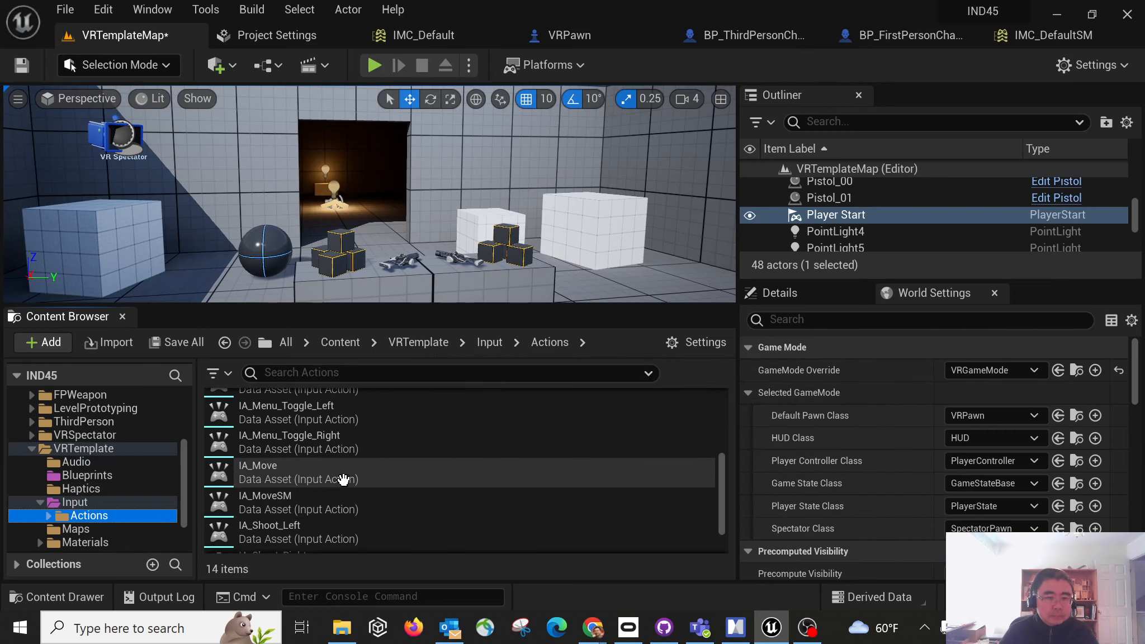
{"action": "left_click", "coordinate": [293, 498]}
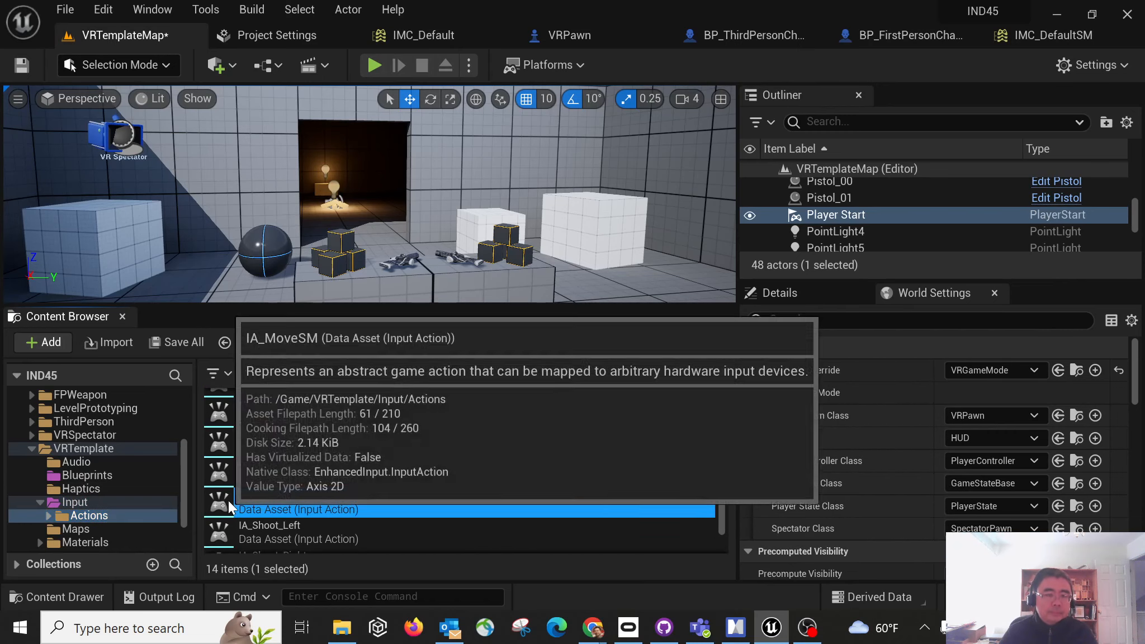
{"action": "double_click", "coordinate": [228, 500]}
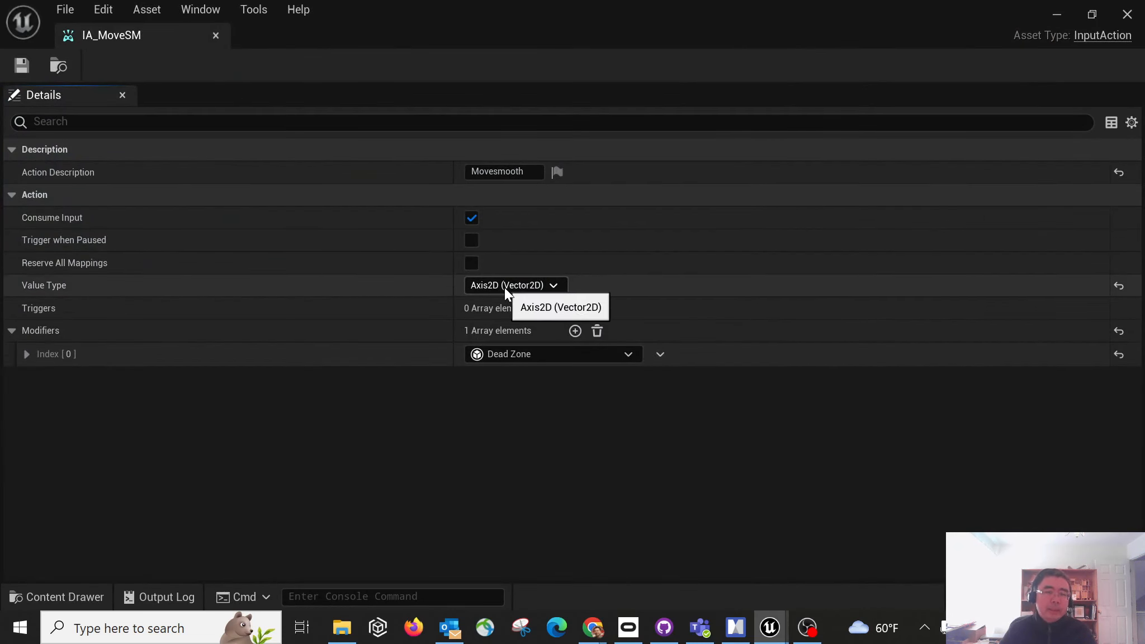